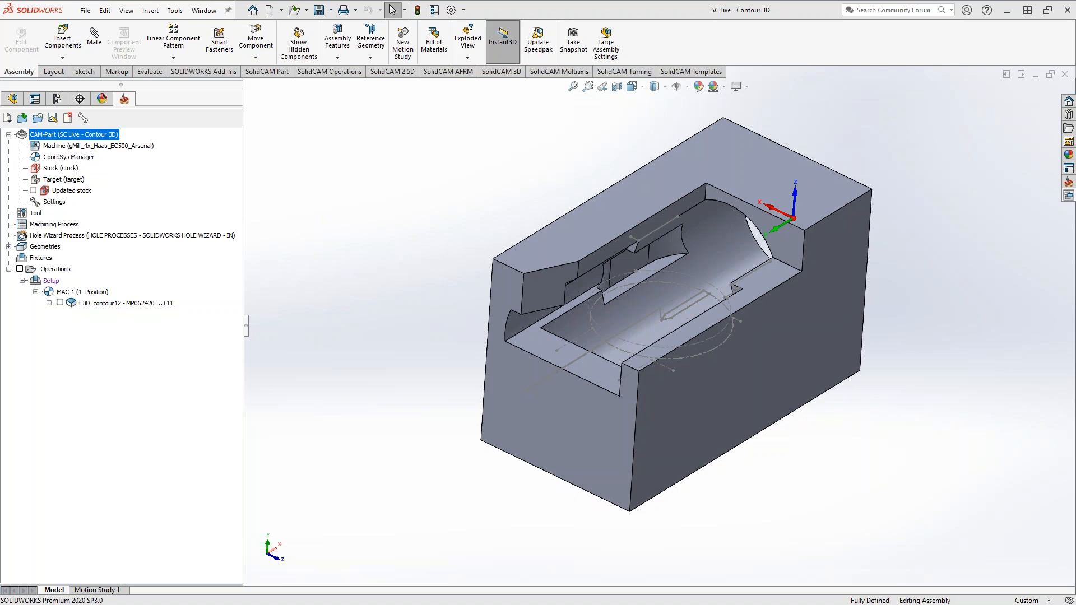
Review the slot mill's parameters in the part tool table and view its 3D tool picture
mouse_move(432, 270)
middle_down()
mouse_move(454, 293)
mouse_move(462, 271)
mouse_move(447, 228)
mouse_move(402, 235)
mouse_move(415, 224)
mouse_move(500, 238)
mouse_move(504, 274)
mouse_move(446, 283)
middle_up()
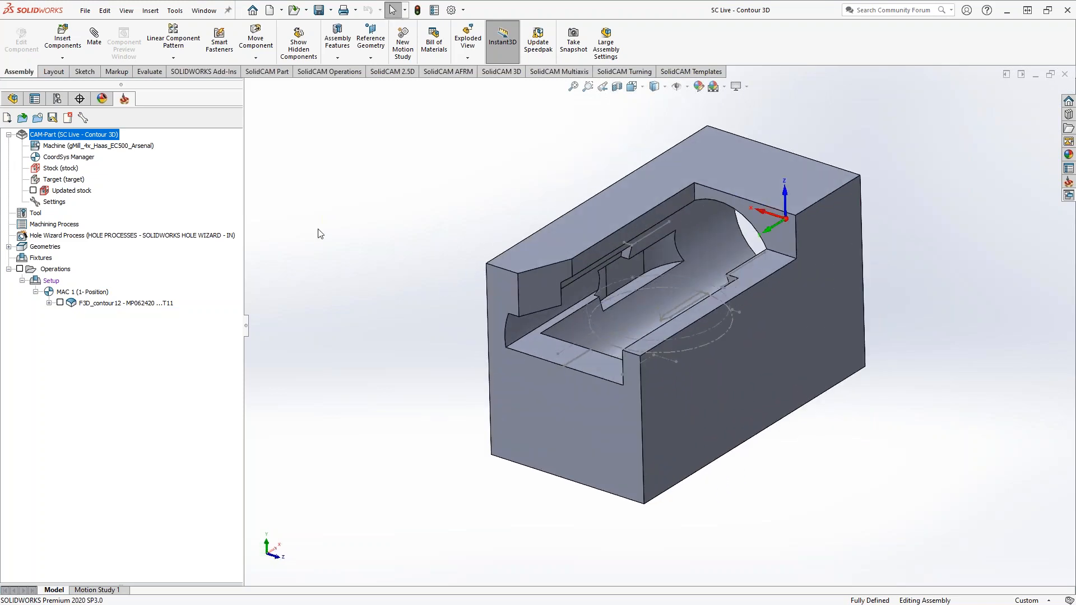
click(32, 217)
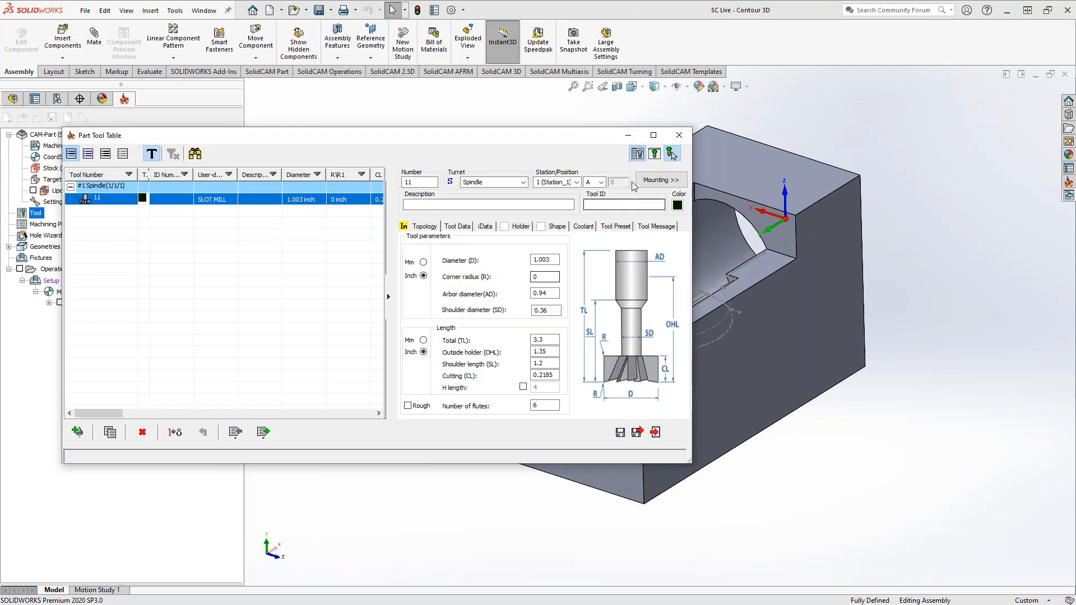
click(672, 154)
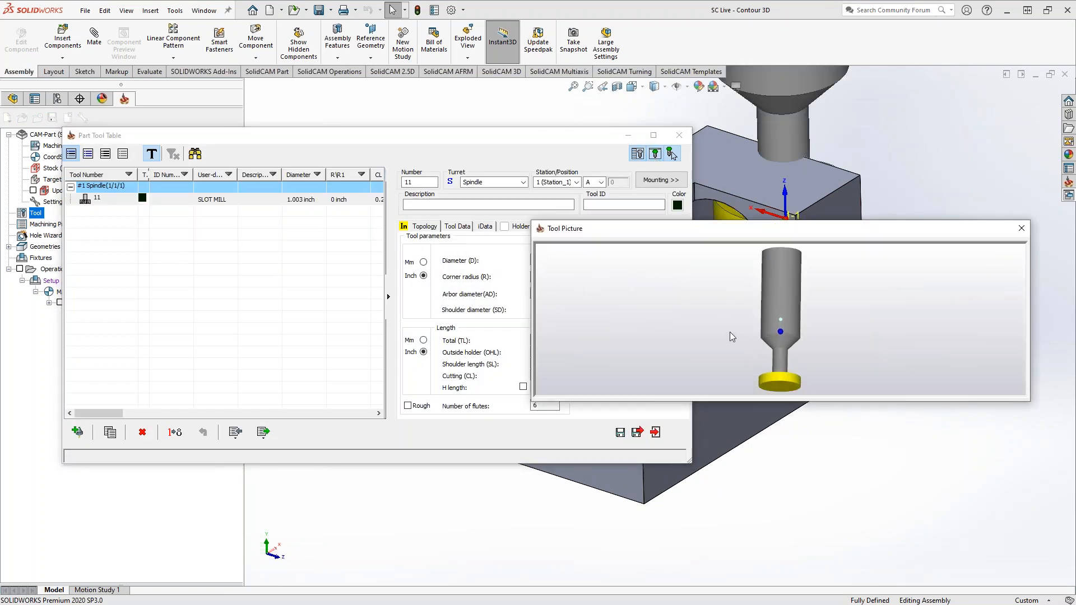
click(1021, 228)
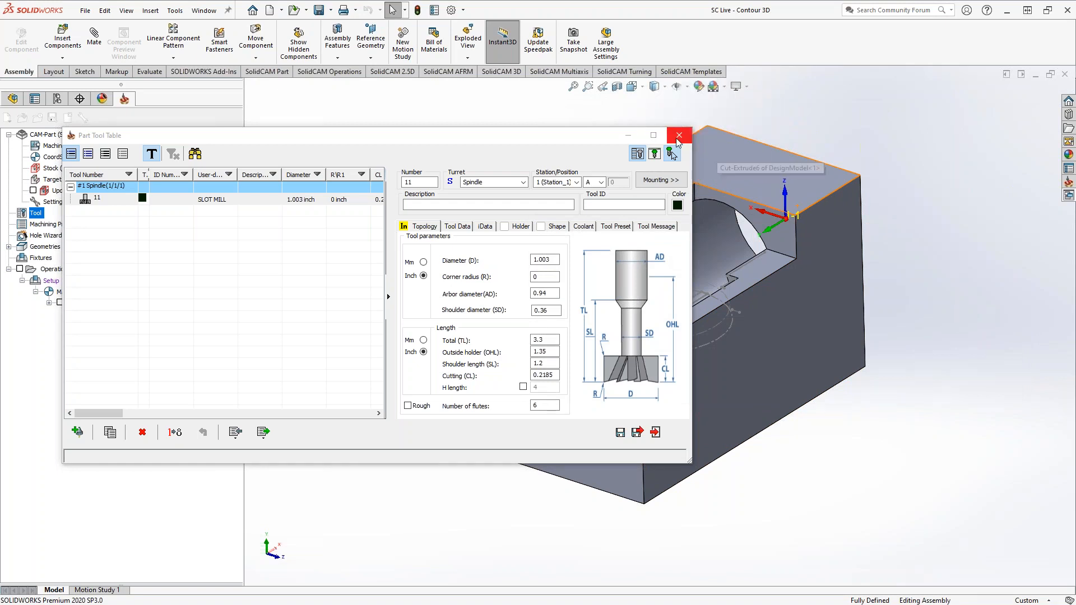
click(678, 136)
Examine the part's through bore, floor ledge and undercut side pockets from several angles
middle_drag(602, 262, 426, 247)
scroll(657, 329, up, 1)
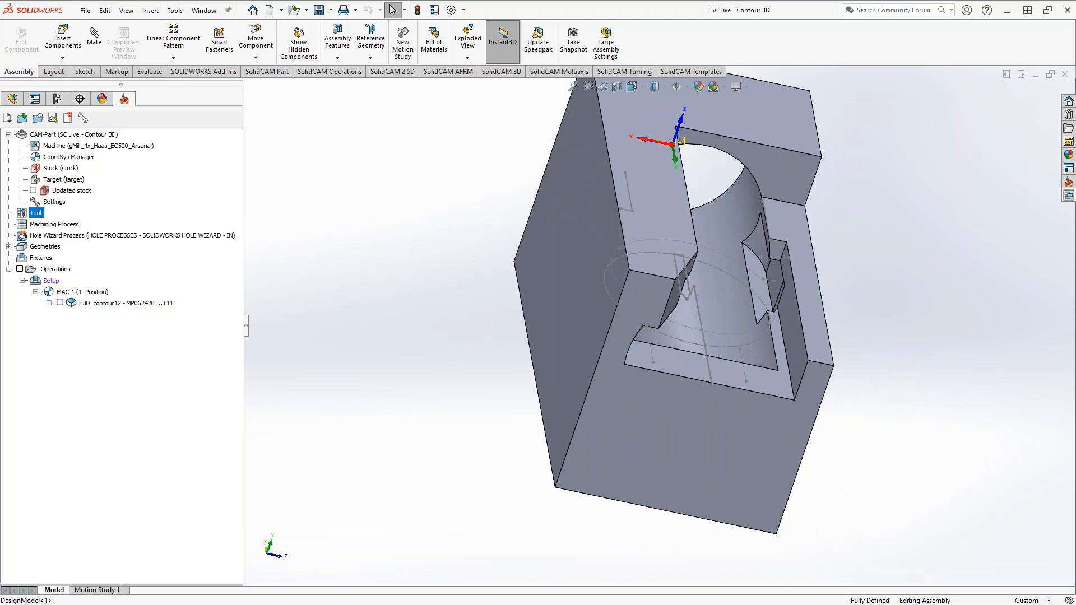
middle_drag(754, 314, 748, 183)
middle_drag(719, 264, 672, 310)
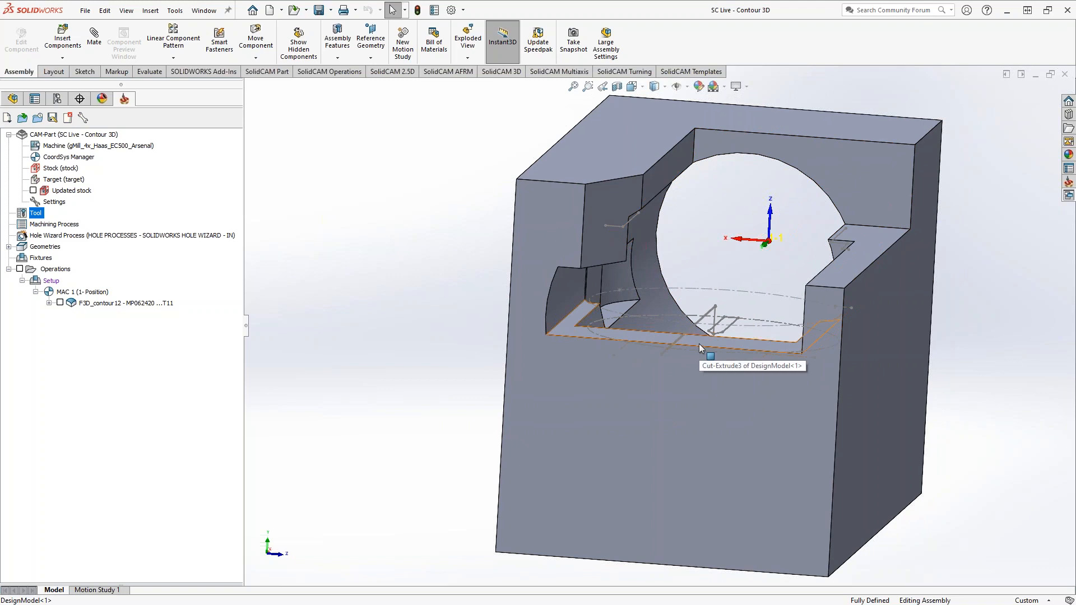
middle_drag(698, 344, 818, 335)
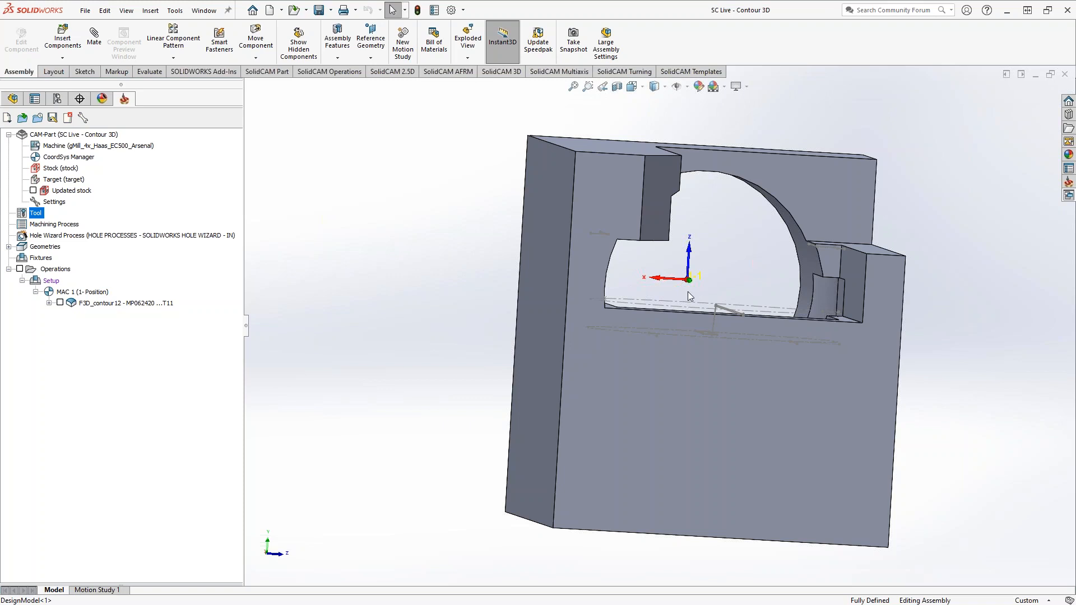
middle_drag(730, 321, 664, 399)
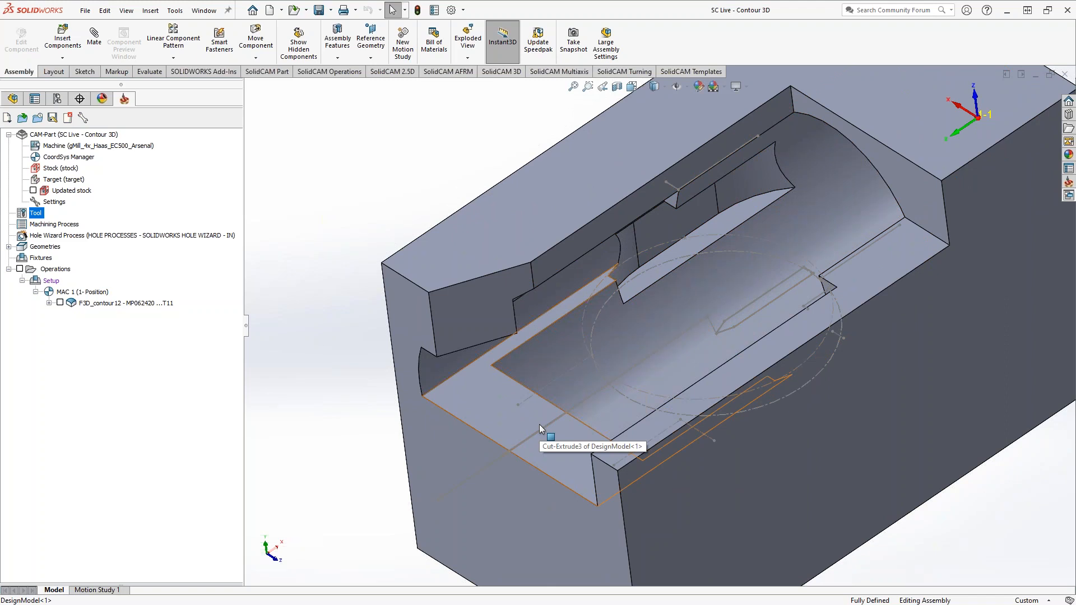
middle_drag(603, 431, 609, 416)
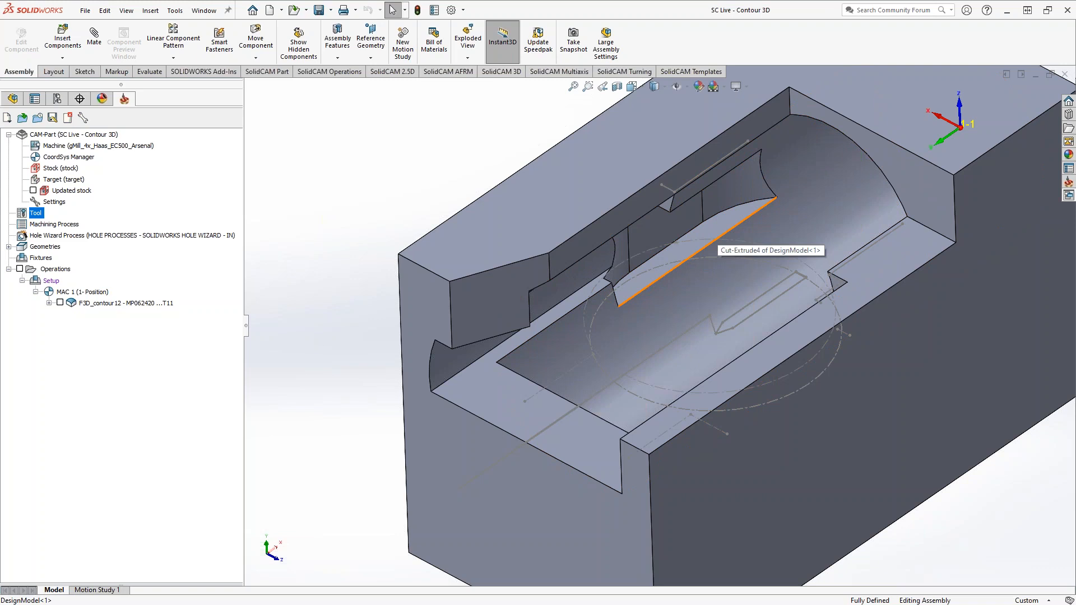
middle_drag(622, 423, 603, 160)
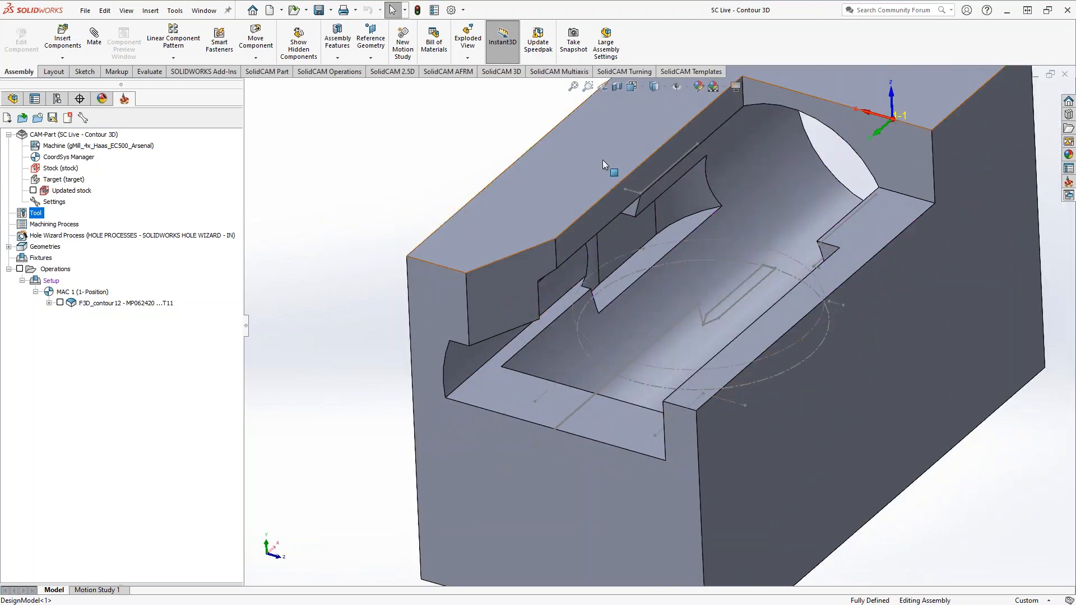
Section the model at the Front Plane with zero offset to expose the undercut pockets inside the bore
click(616, 86)
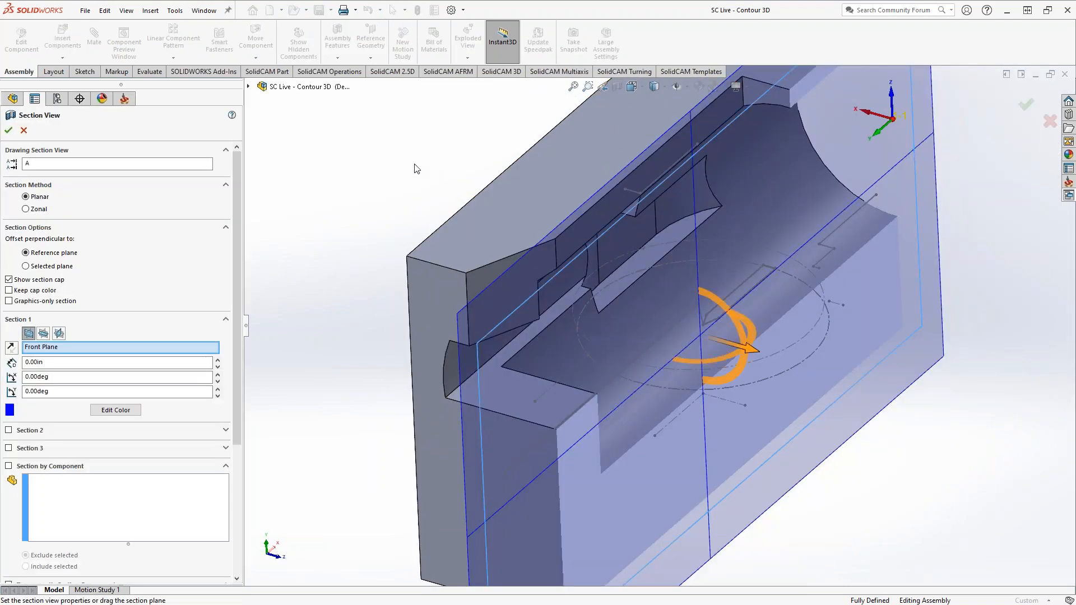
click(9, 130)
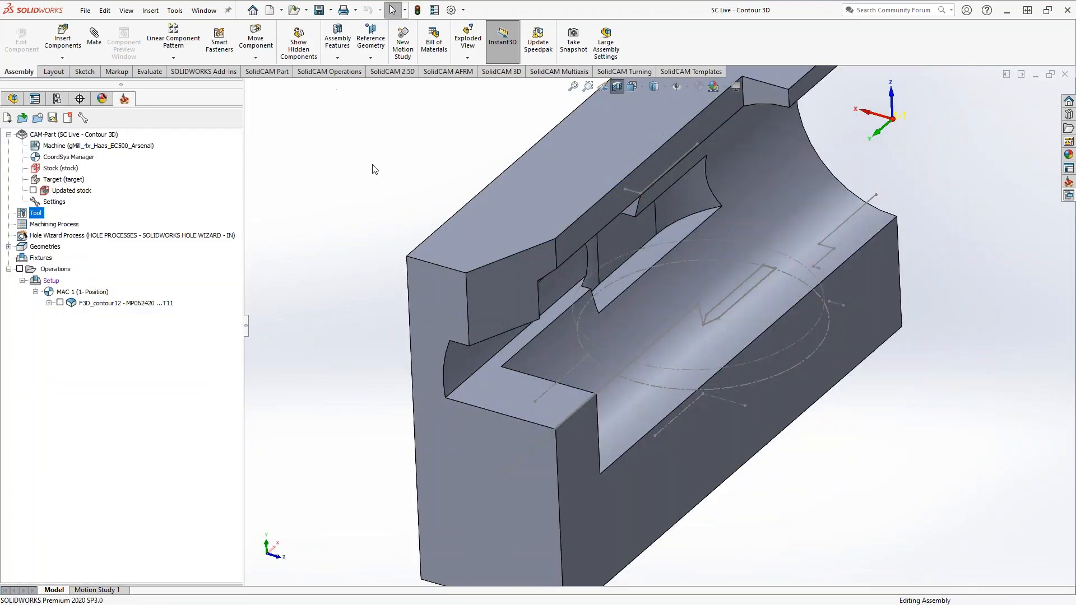
mouse_move(654, 320)
middle_down()
mouse_move(570, 262)
mouse_move(630, 331)
mouse_move(660, 345)
mouse_move(615, 343)
mouse_move(519, 306)
mouse_move(644, 322)
mouse_move(634, 359)
middle_up()
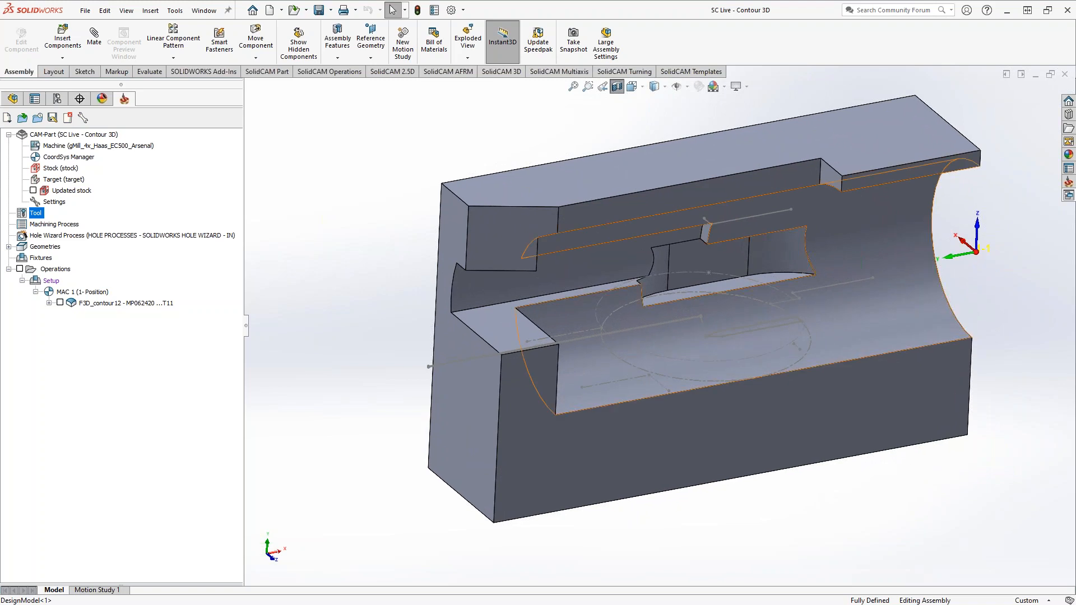
Show the contour12 geometry of the F3D_contour12 operation on the sectioned part and examine its chain path
click(48, 304)
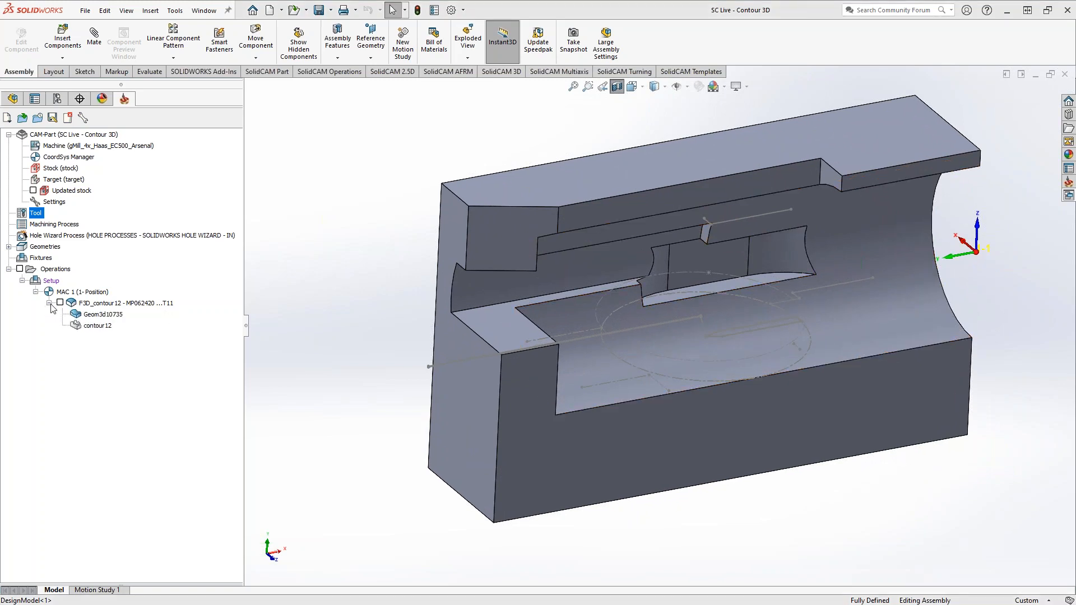
right_click(87, 326)
click(112, 331)
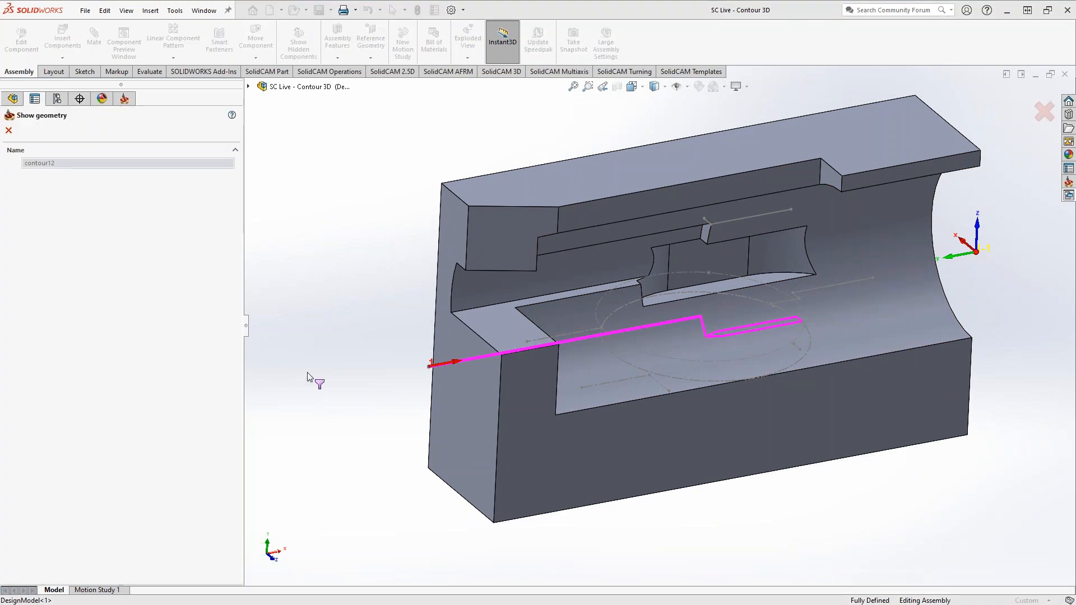
middle_drag(341, 292, 330, 347)
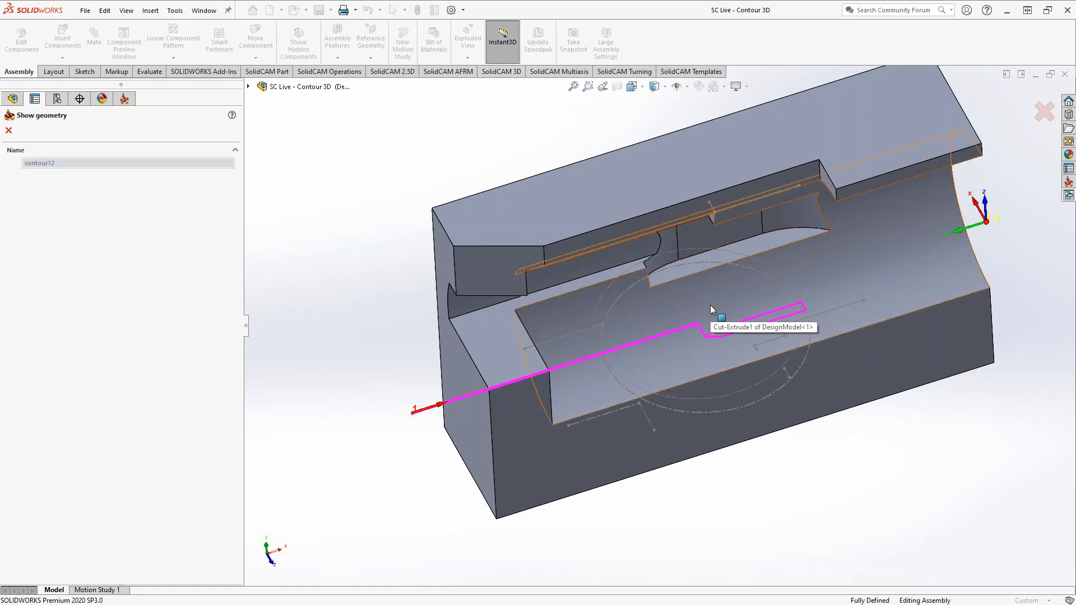
mouse_move(716, 338)
middle_down()
mouse_move(718, 436)
mouse_move(728, 359)
mouse_move(706, 341)
middle_up()
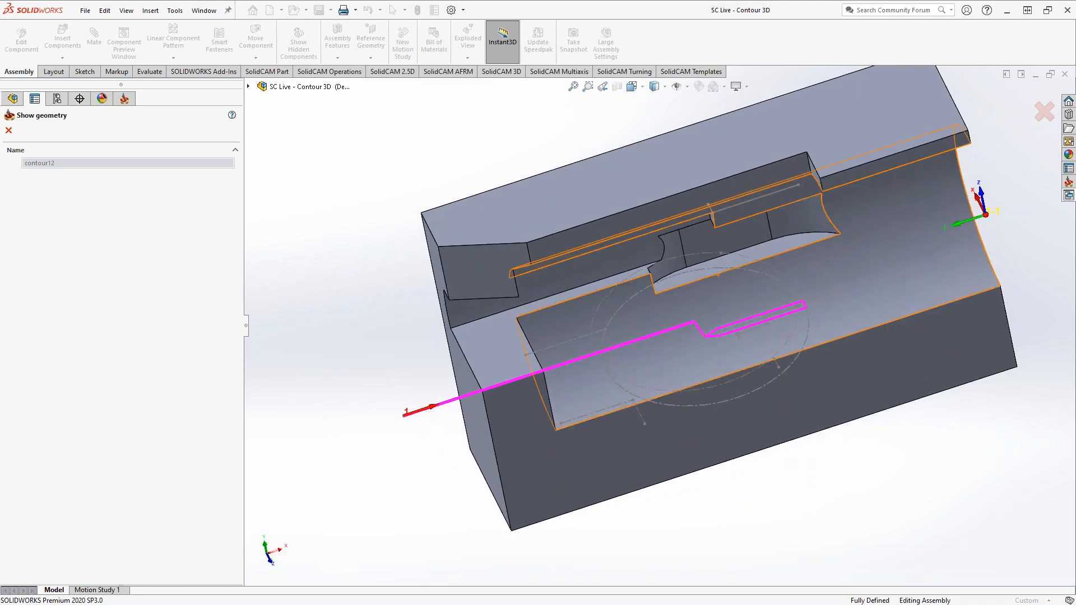
click(8, 130)
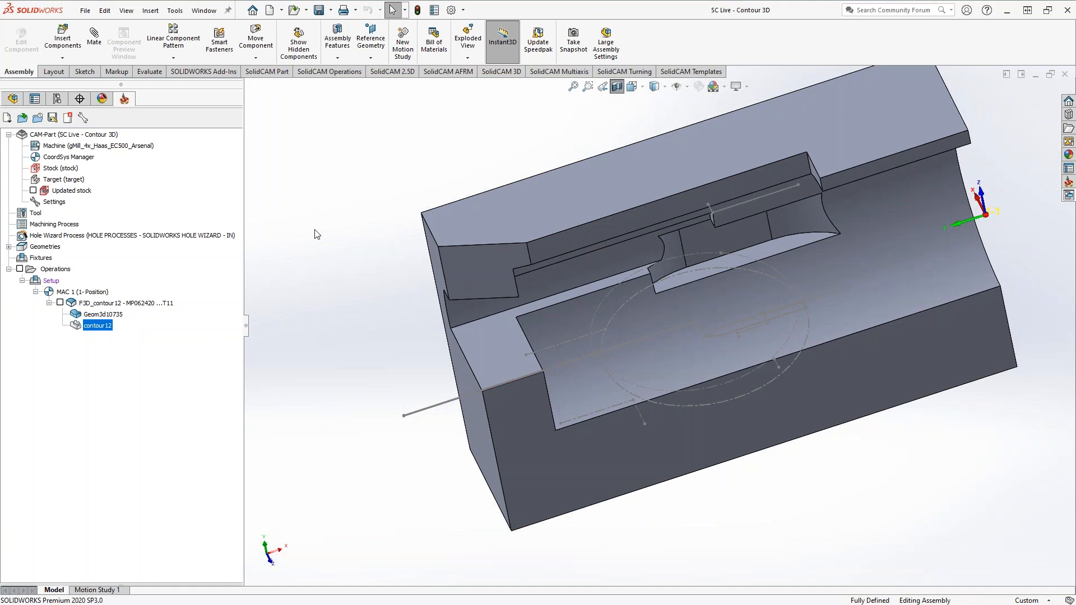
middle_drag(312, 307, 552, 356)
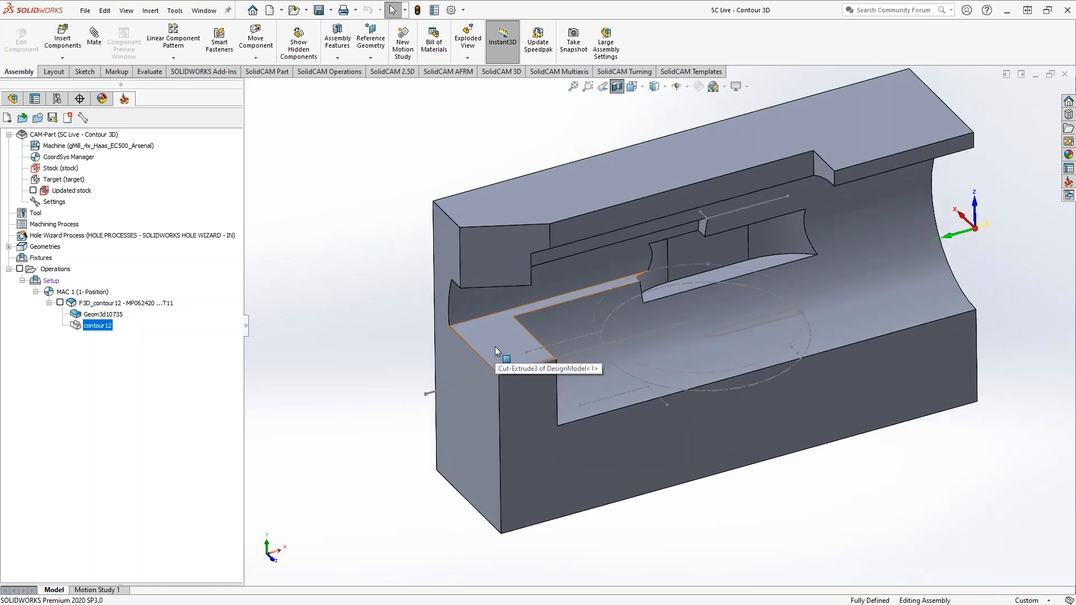
scroll(477, 370, down, 5)
middle_drag(435, 429, 419, 415)
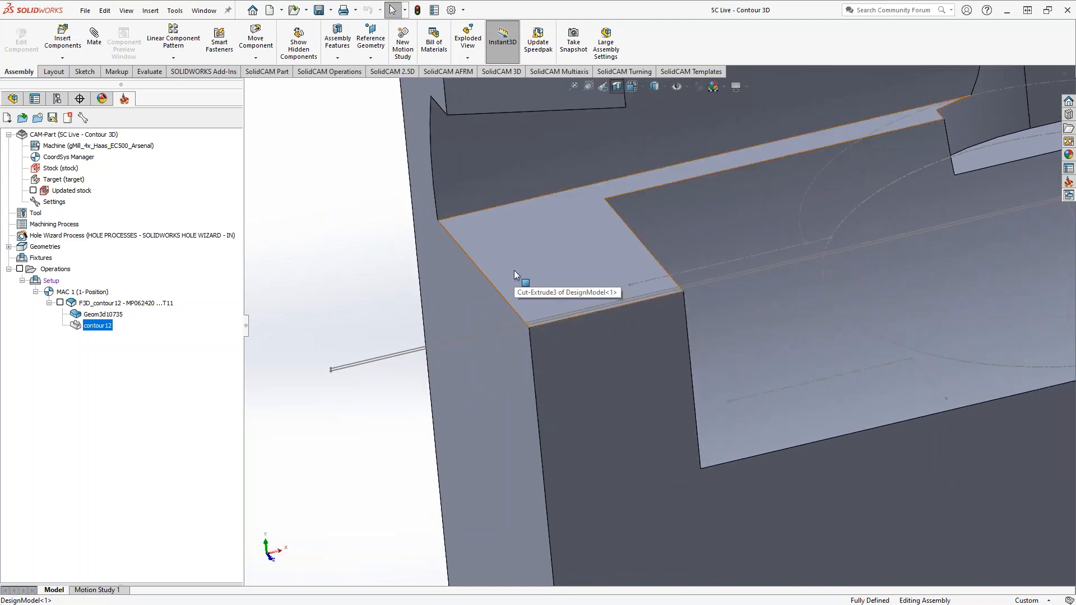
click(48, 302)
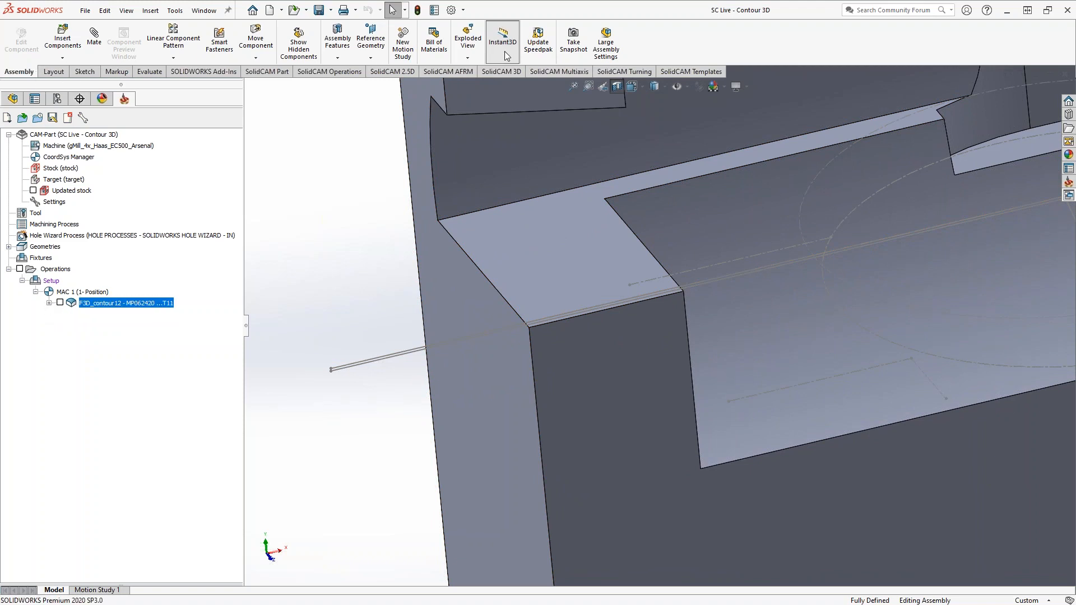
click(370, 58)
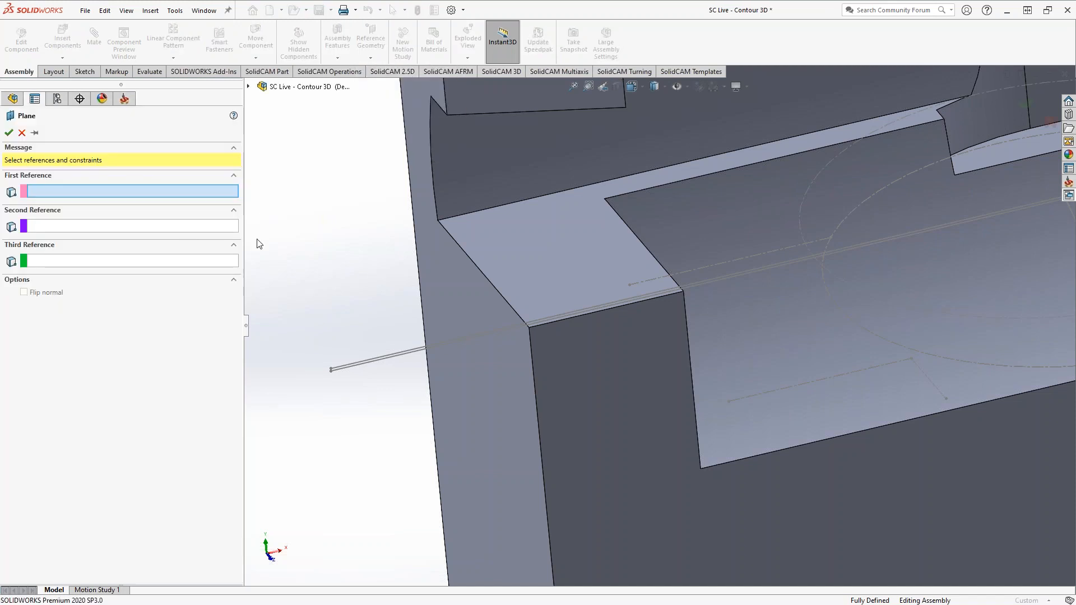
click(534, 247)
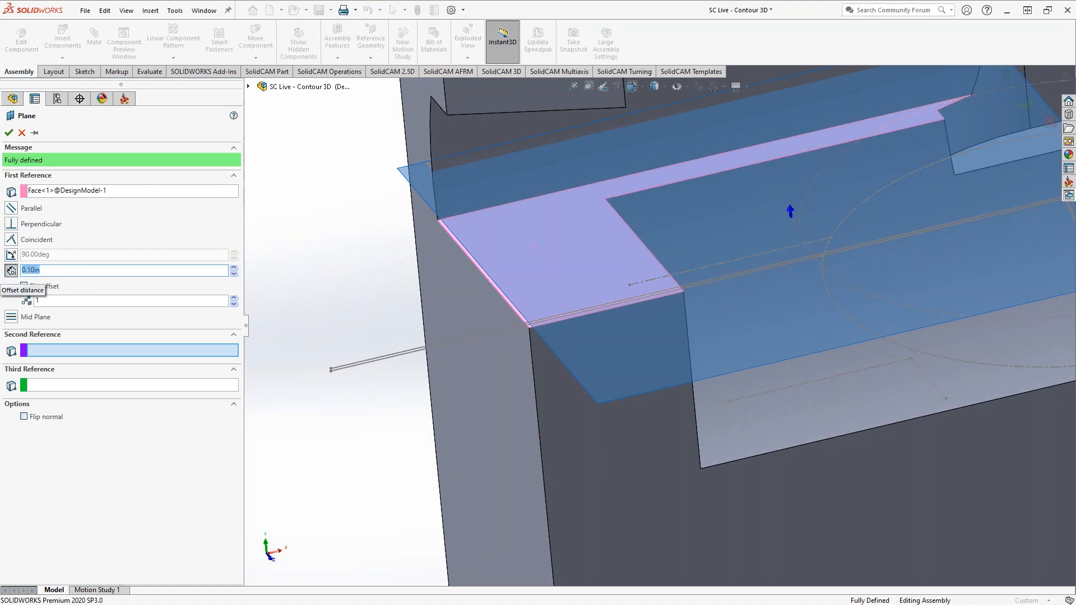
click(21, 133)
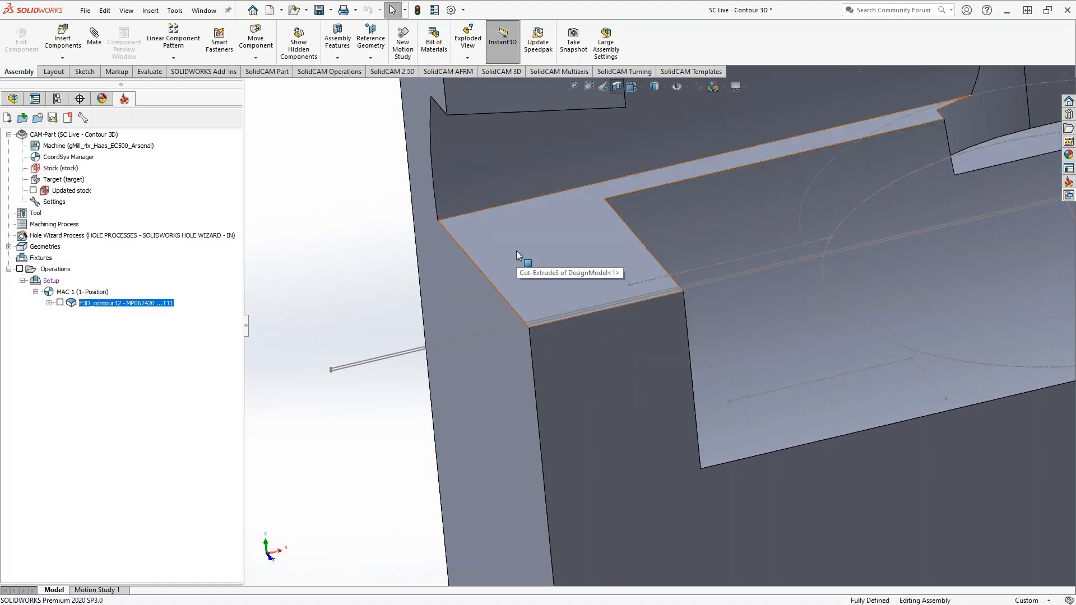
Examine the ledge face and the contour sketch in the bore up close, then without the section view
middle_drag(533, 257, 576, 208)
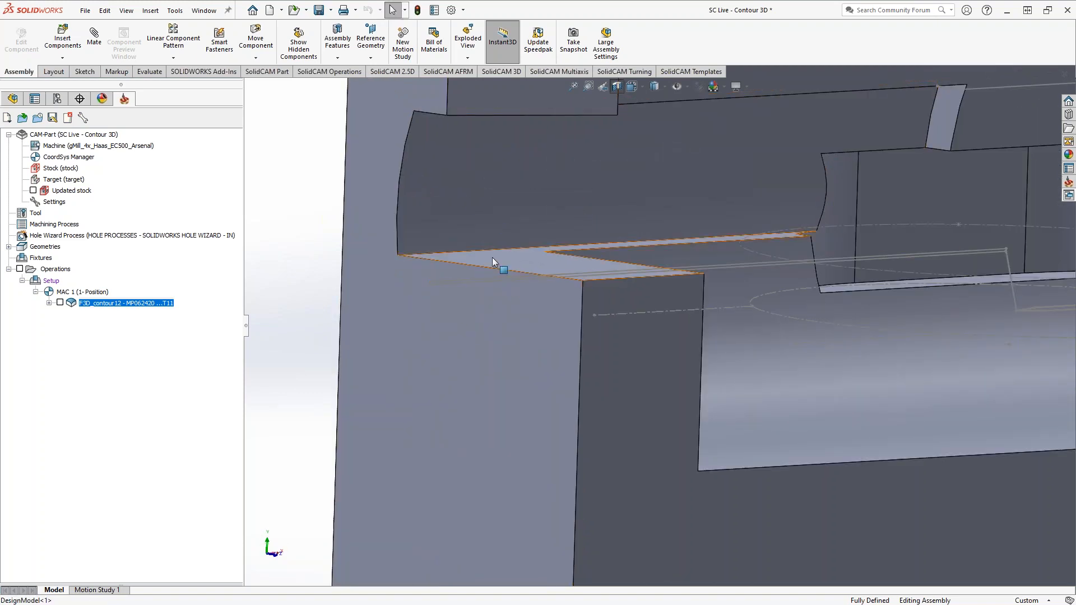
middle_drag(492, 261, 531, 282)
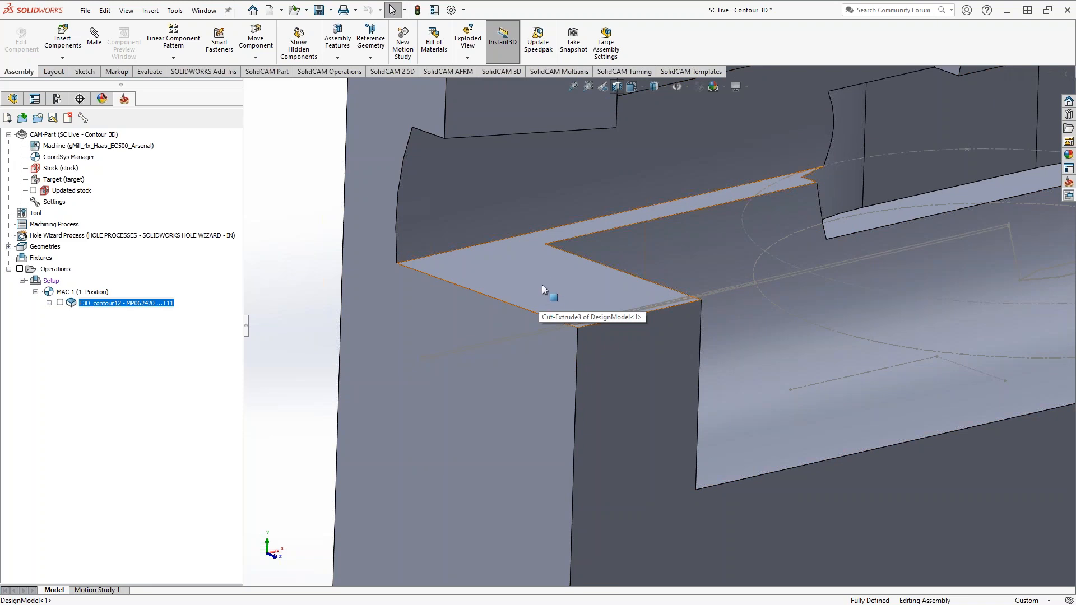
middle_drag(534, 311, 380, 341)
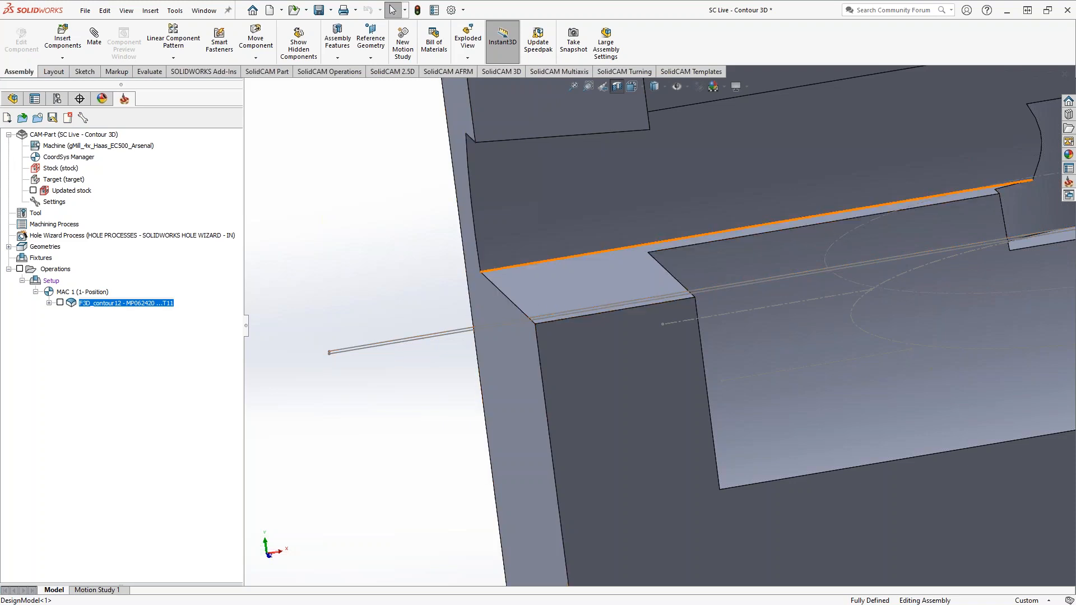
middle_drag(510, 292, 482, 358)
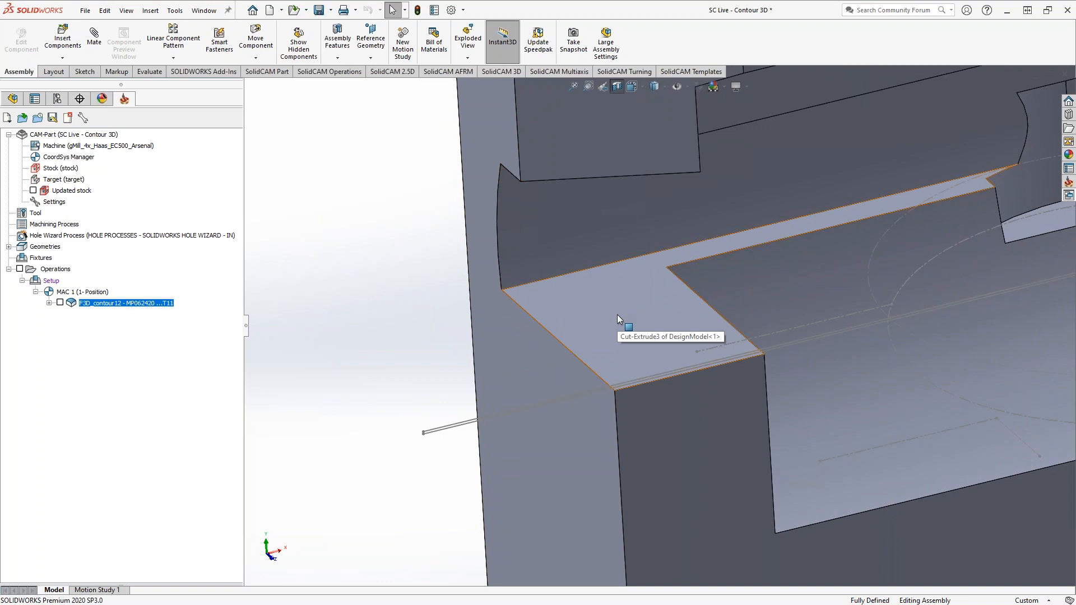
scroll(625, 314, up, 8)
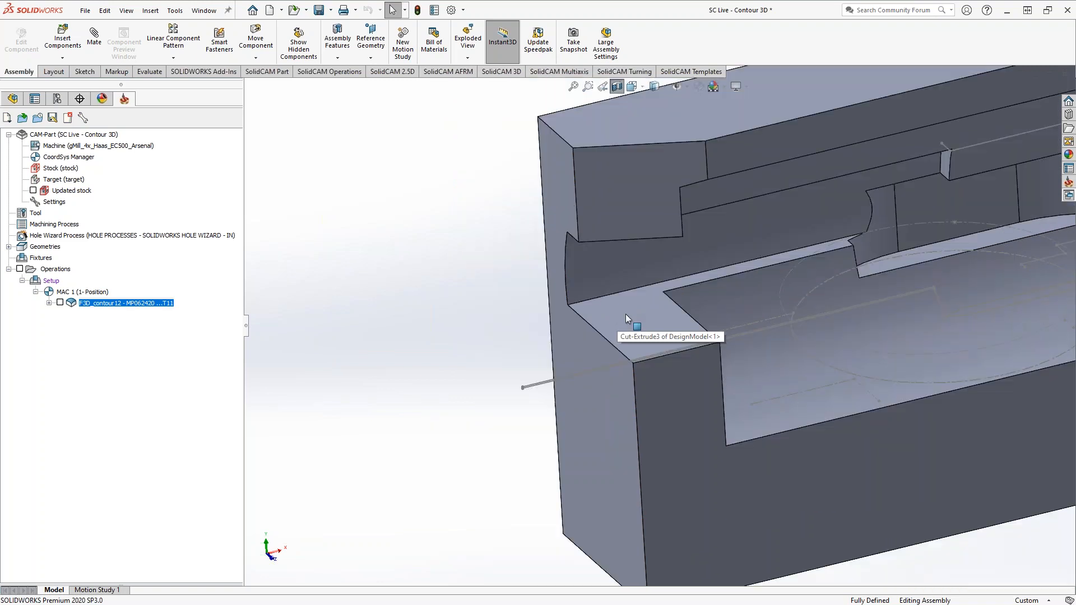
scroll(815, 323, down, 5)
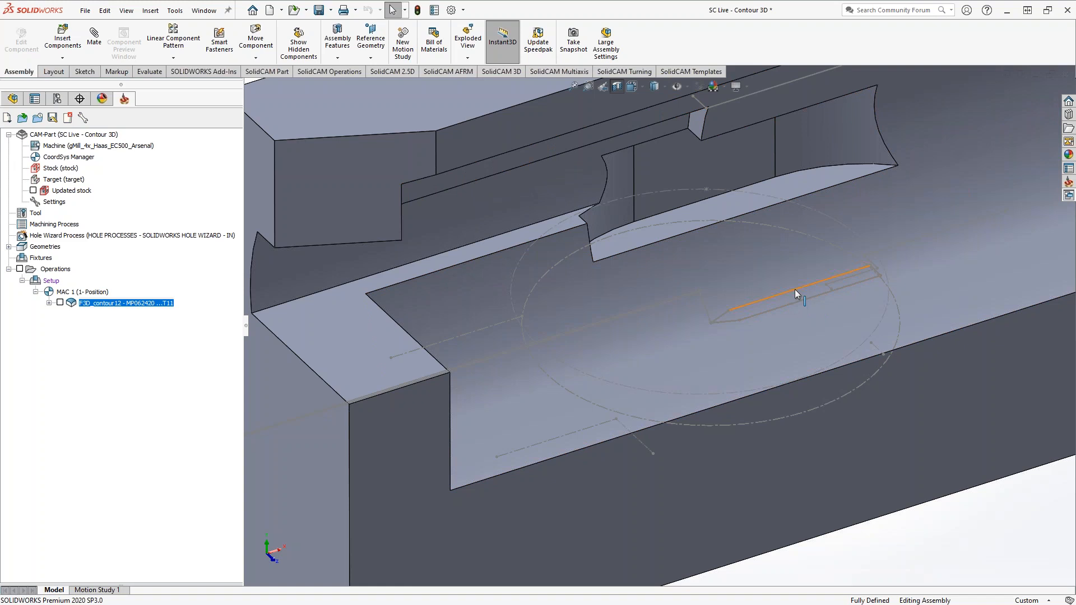
scroll(796, 293, down, 6)
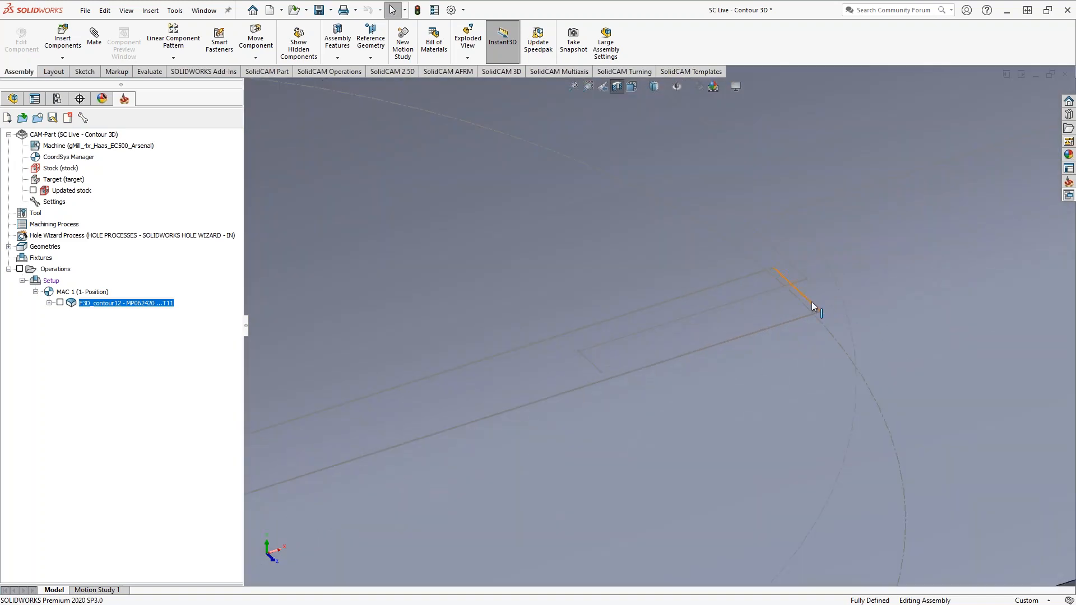
key(f)
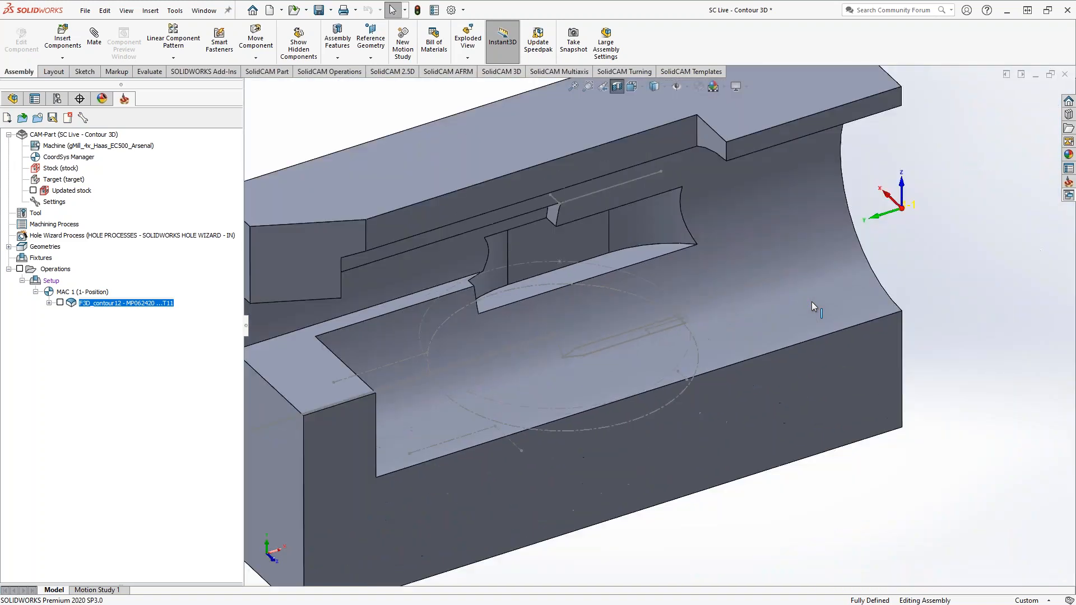
middle_drag(603, 243, 642, 400)
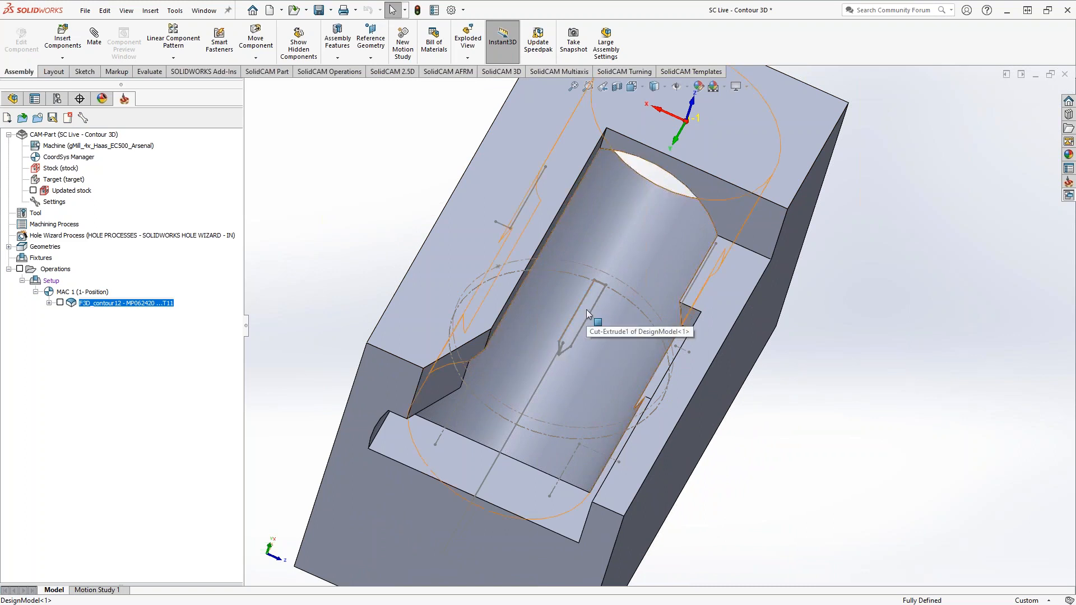
middle_drag(581, 366, 423, 368)
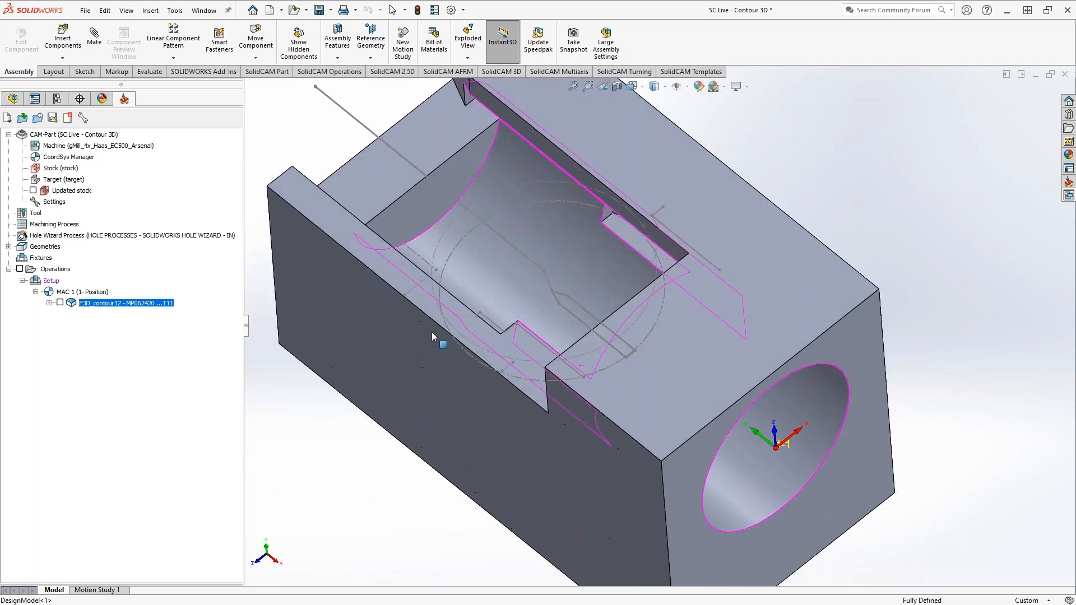
scroll(509, 318, down, 4)
middle_drag(623, 287, 633, 337)
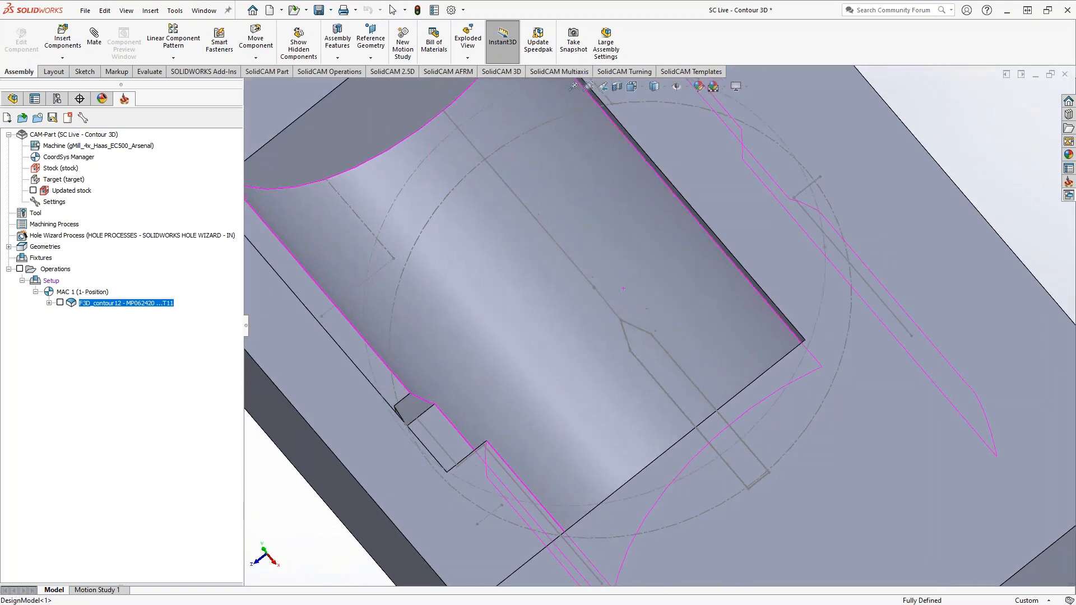
Section the part again at the Front Plane with zero offset around the contour sketch
scroll(635, 337, down, 4)
click(616, 84)
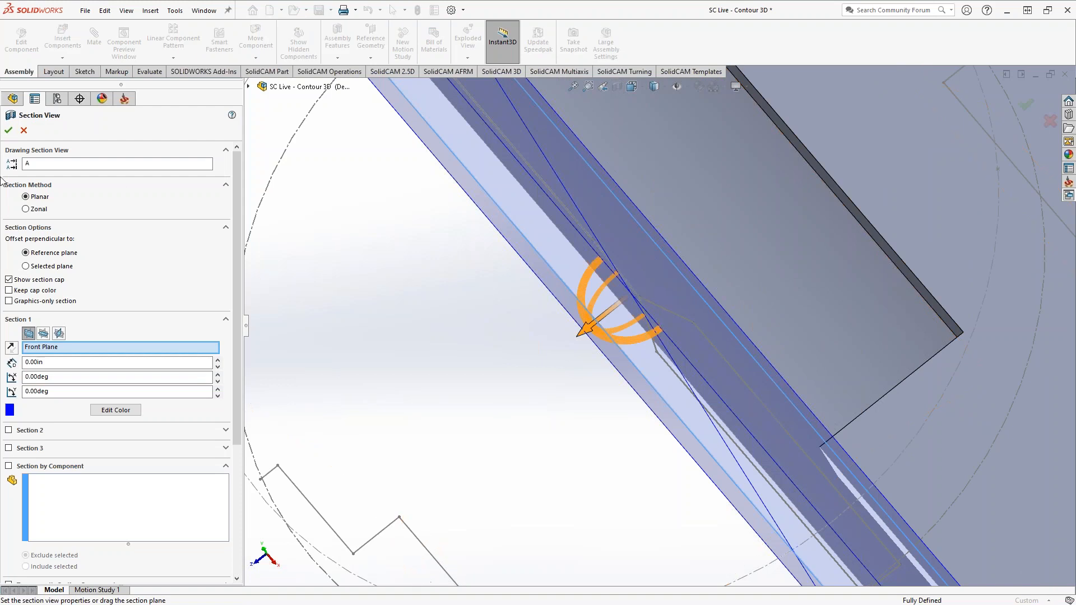
click(11, 132)
Examine the contour sketch's angled transition and parallel lines up close, and their position within the sectioned bore
middle_drag(532, 368, 650, 379)
scroll(613, 339, down, 5)
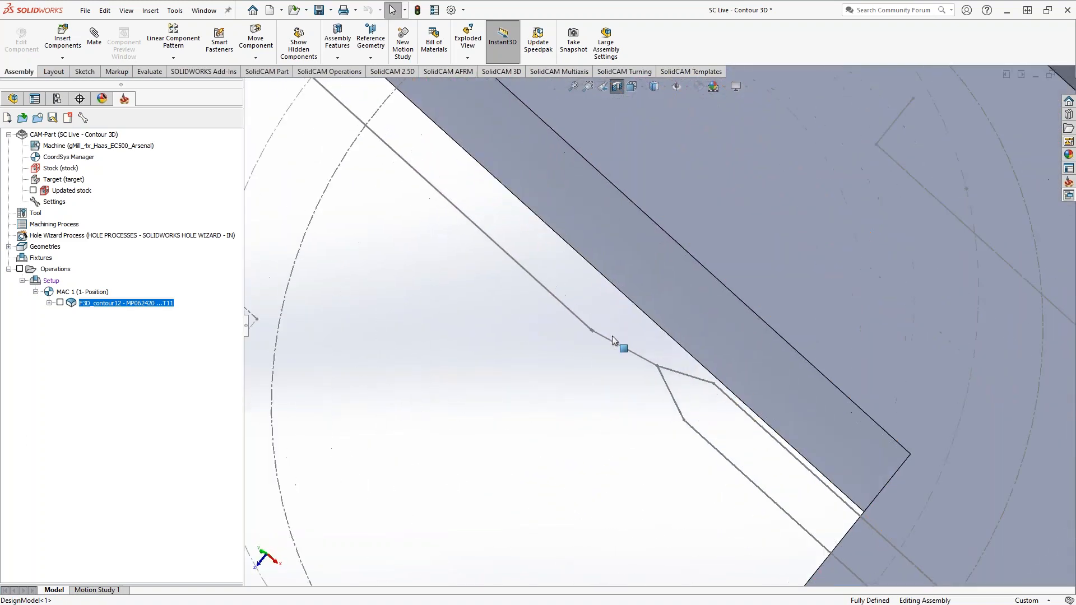
middle_drag(600, 346, 590, 355)
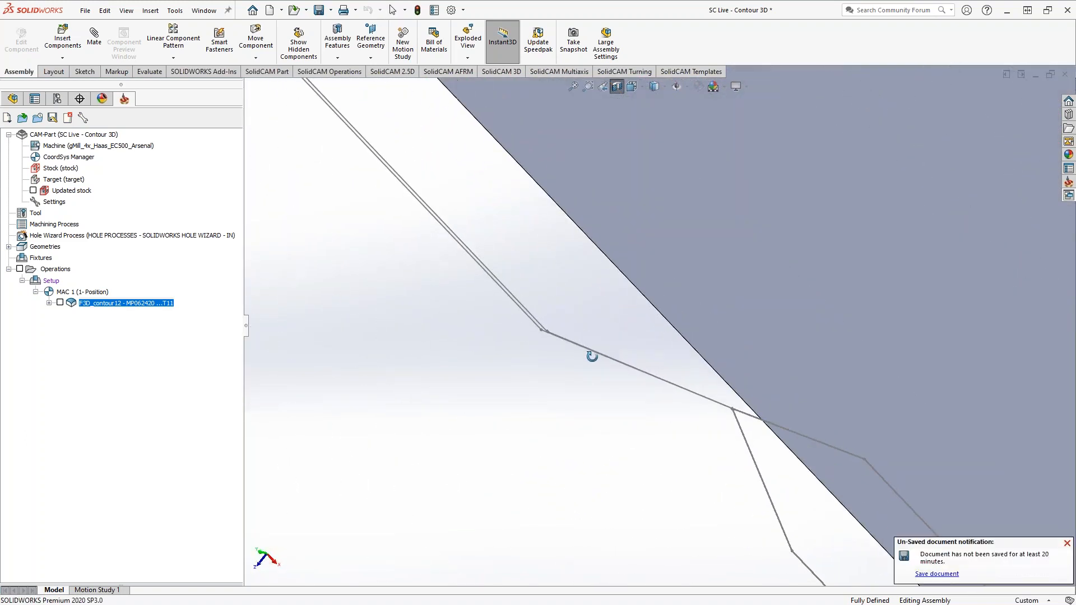
scroll(549, 320, down, 5)
scroll(553, 308, down, 1)
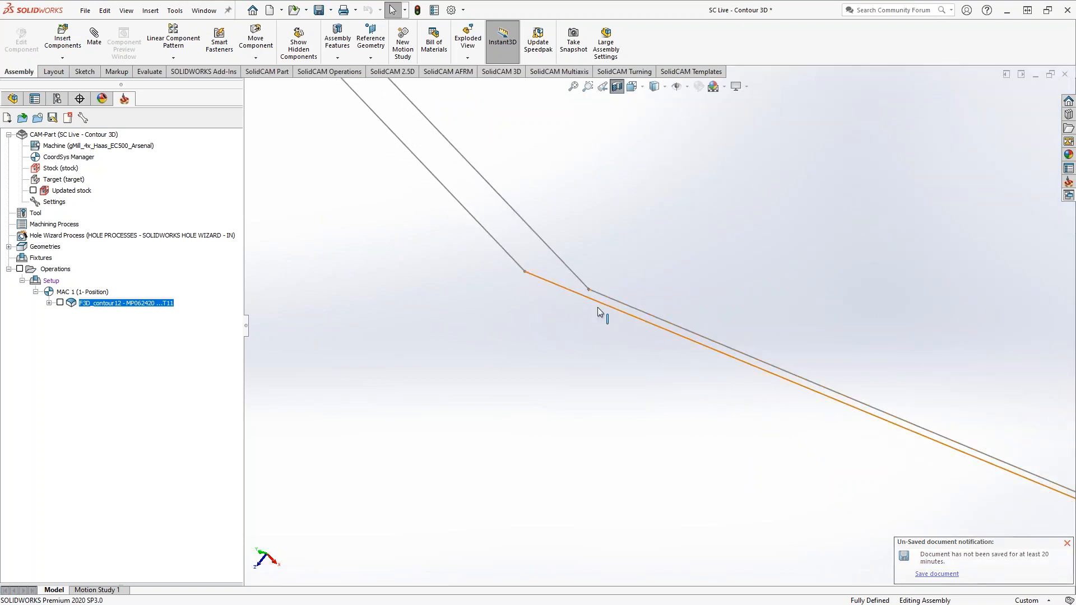
scroll(615, 324, up, 8)
scroll(700, 450, up, 10)
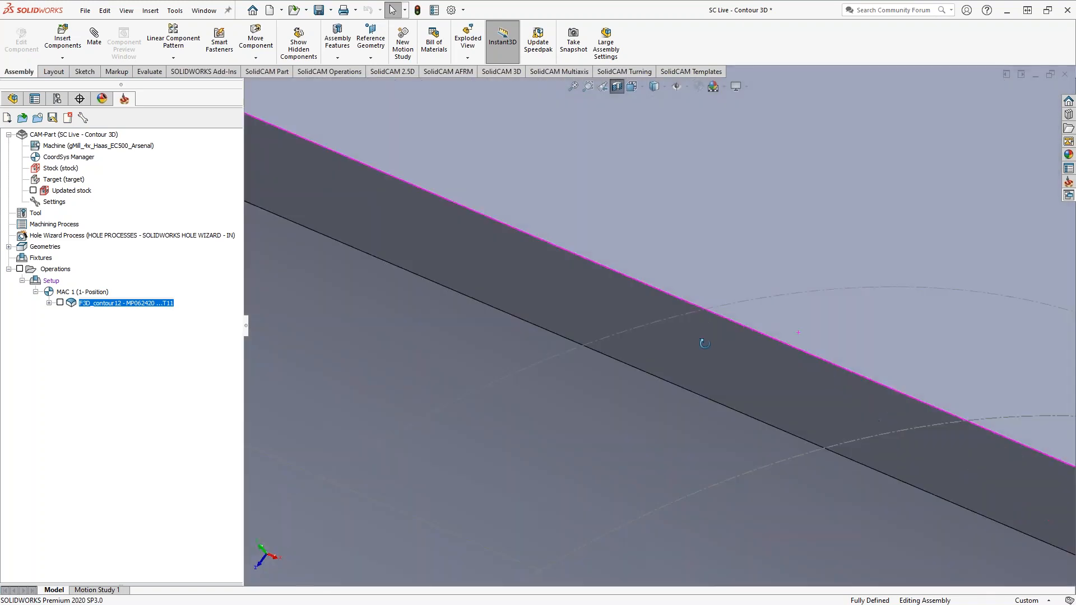
middle_drag(658, 391, 774, 399)
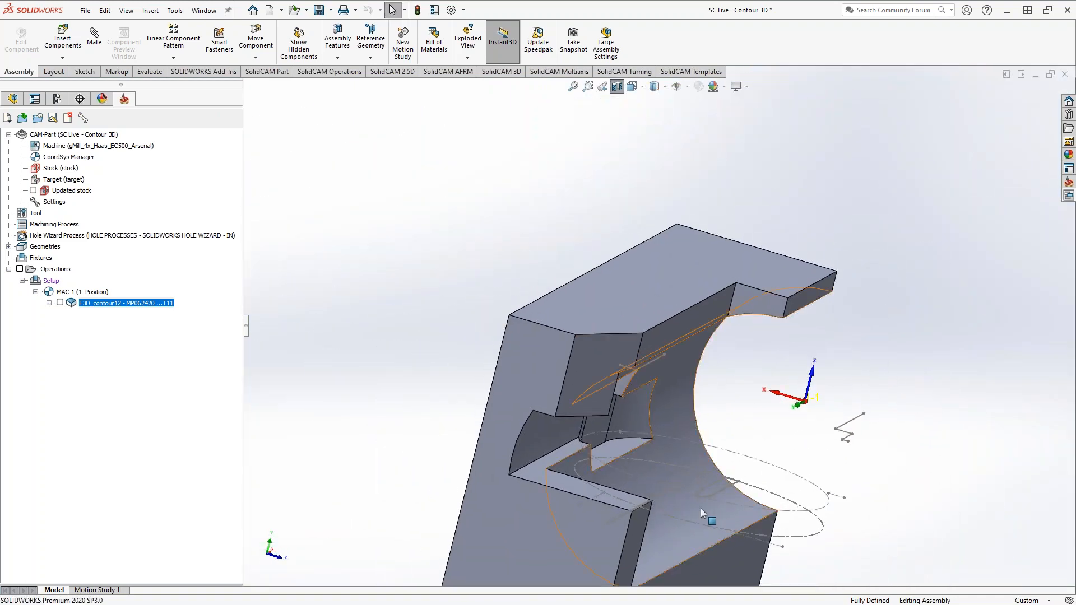
scroll(701, 509, down, 10)
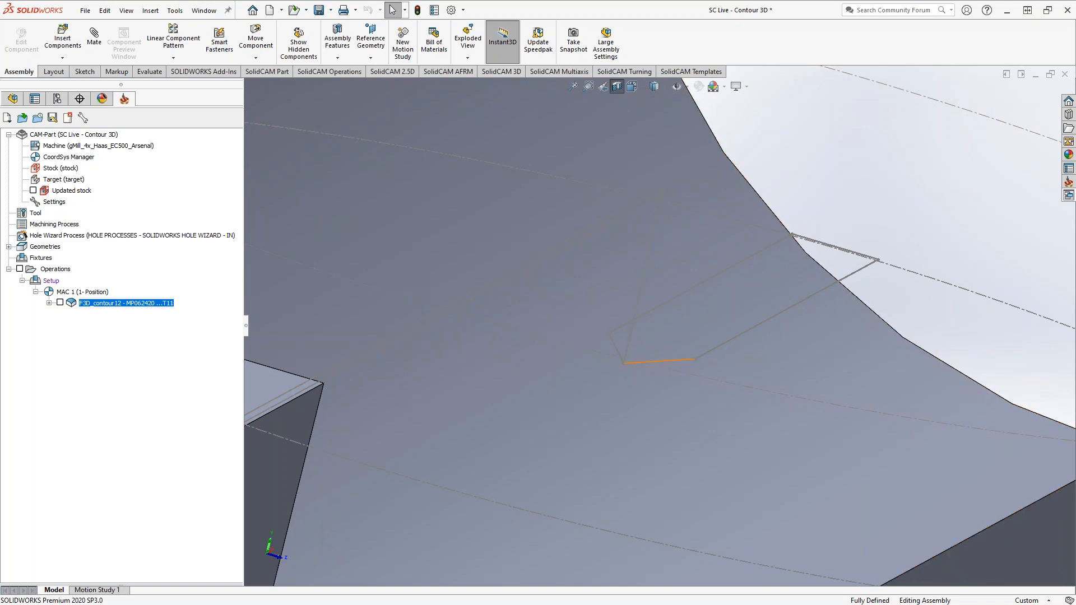
scroll(673, 370, up, 10)
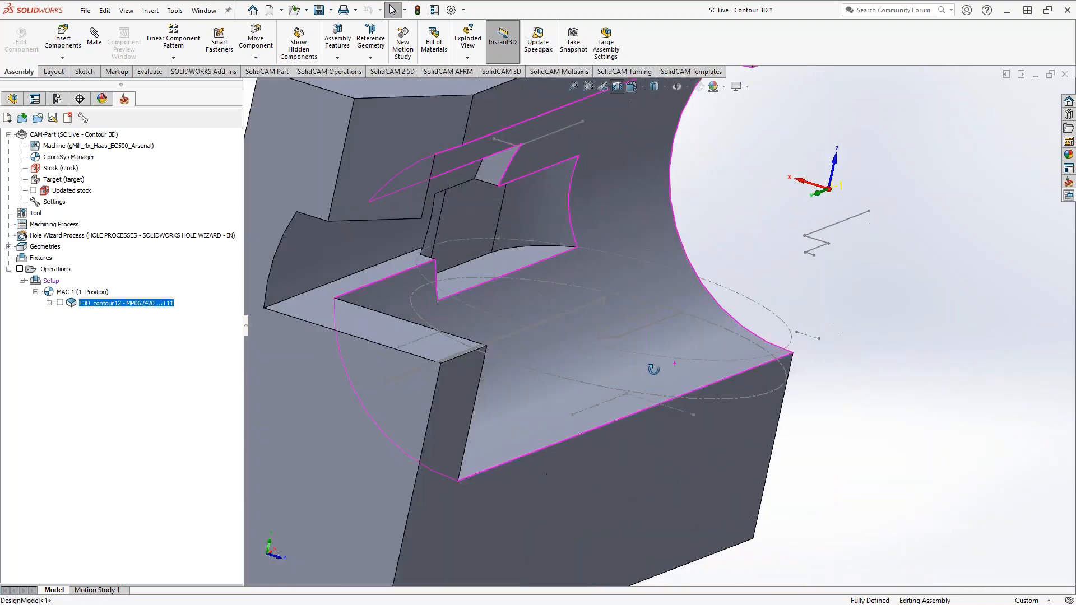
scroll(661, 392, up, 2)
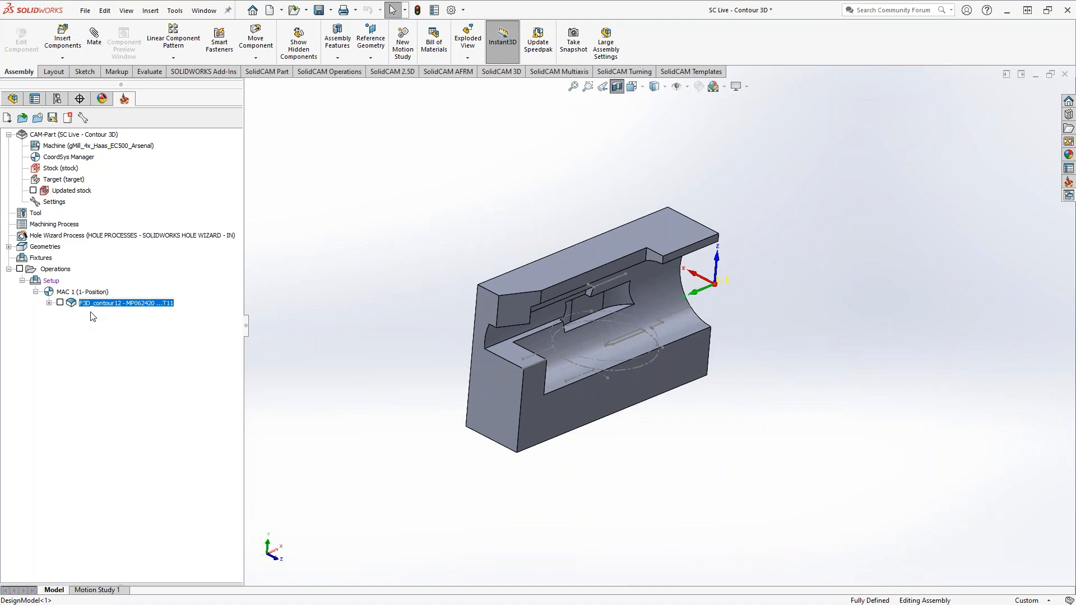
Start the toolpath simulation of the F3D_contour12 operation and step the slot mill into the bore up to the pocket
right_click(93, 303)
click(129, 209)
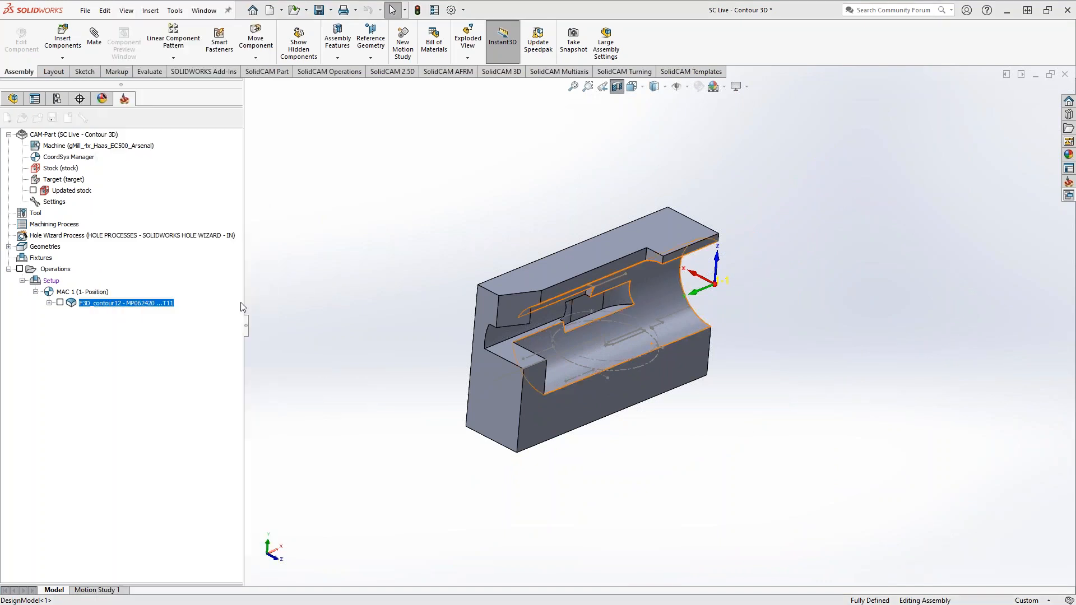
click(227, 565)
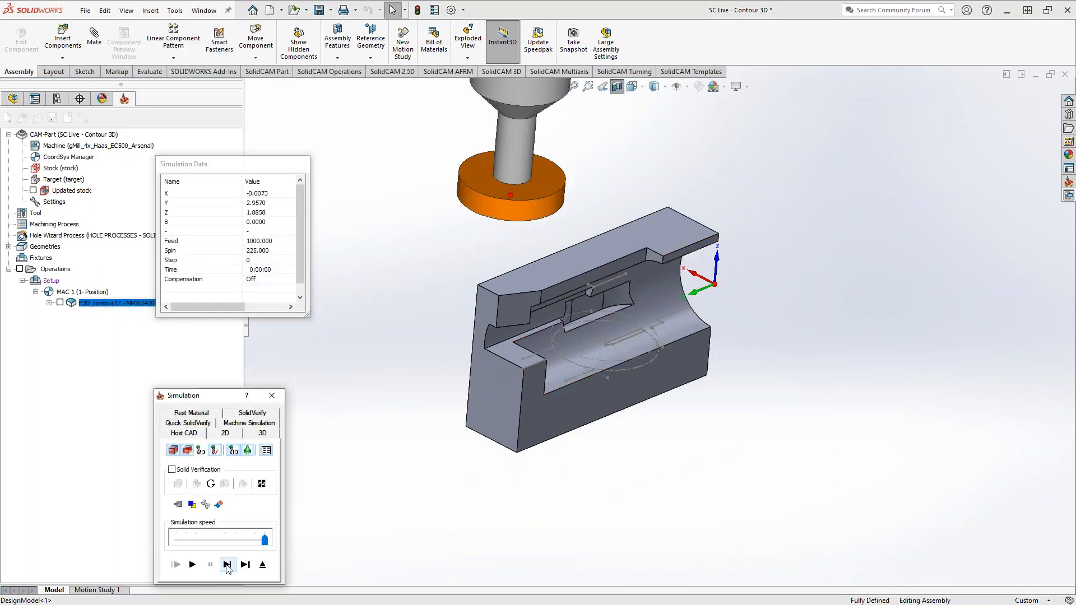
click(227, 564)
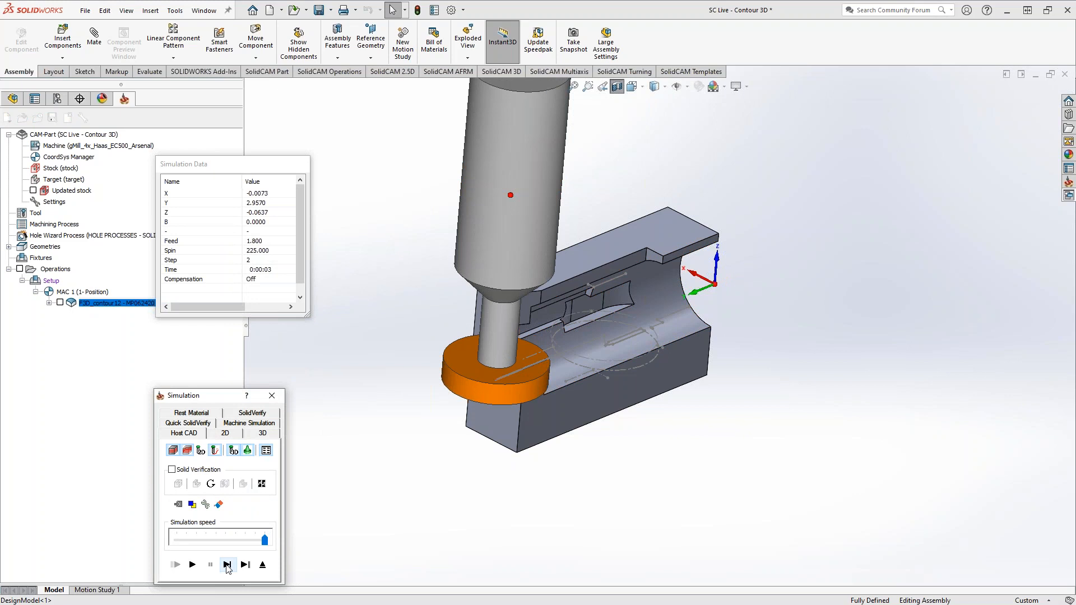
click(227, 565)
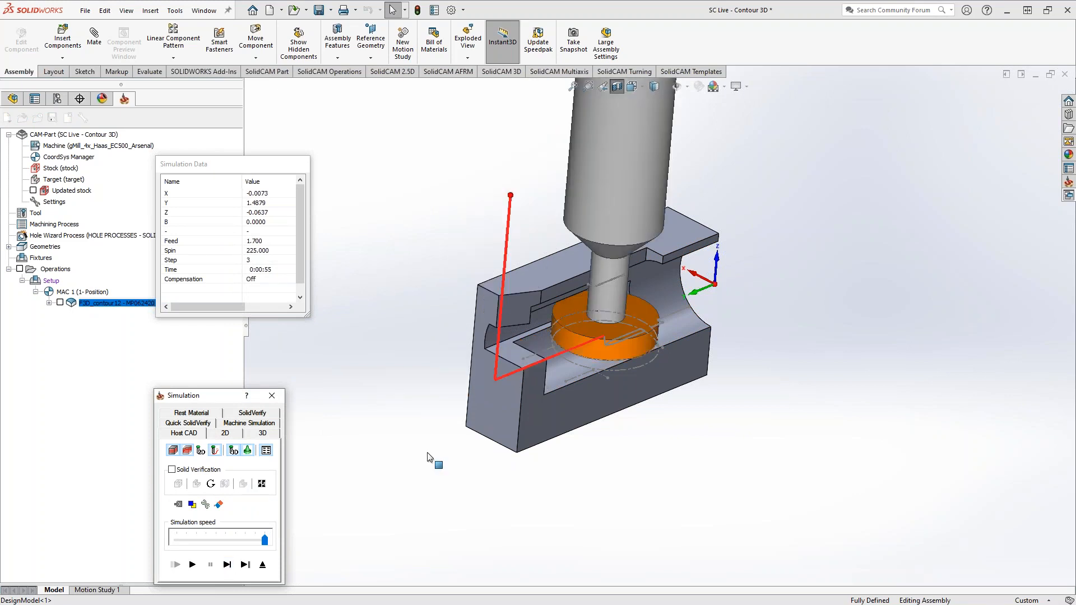
View the sectioned part from the front and step the slot mill down the angled move to the pocket depth
scroll(577, 355, down, 2)
scroll(576, 354, down, 1)
middle_drag(567, 358, 553, 101)
click(631, 85)
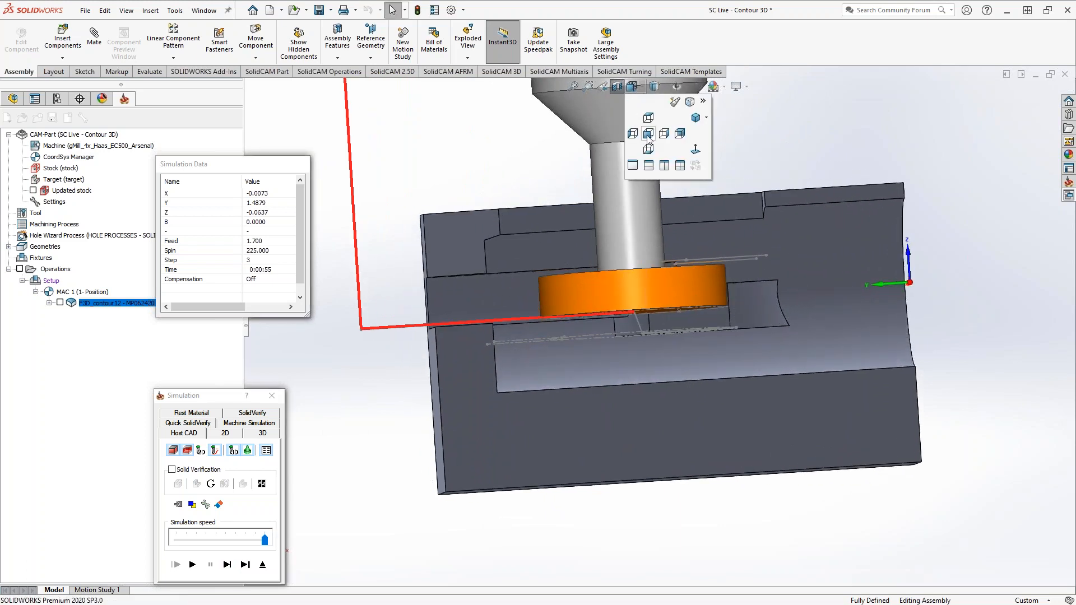
click(648, 135)
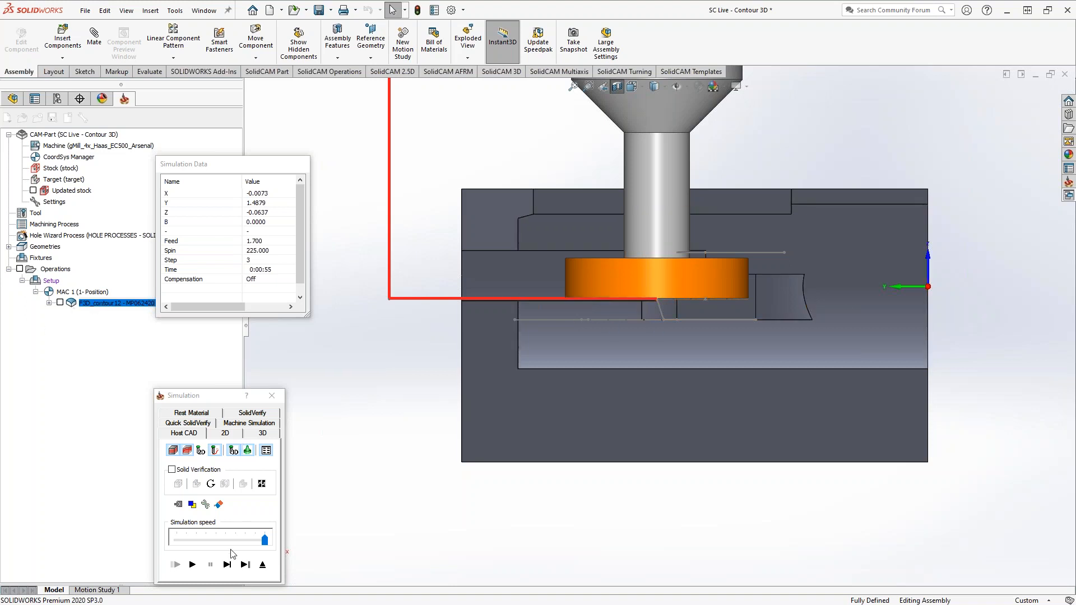
click(228, 568)
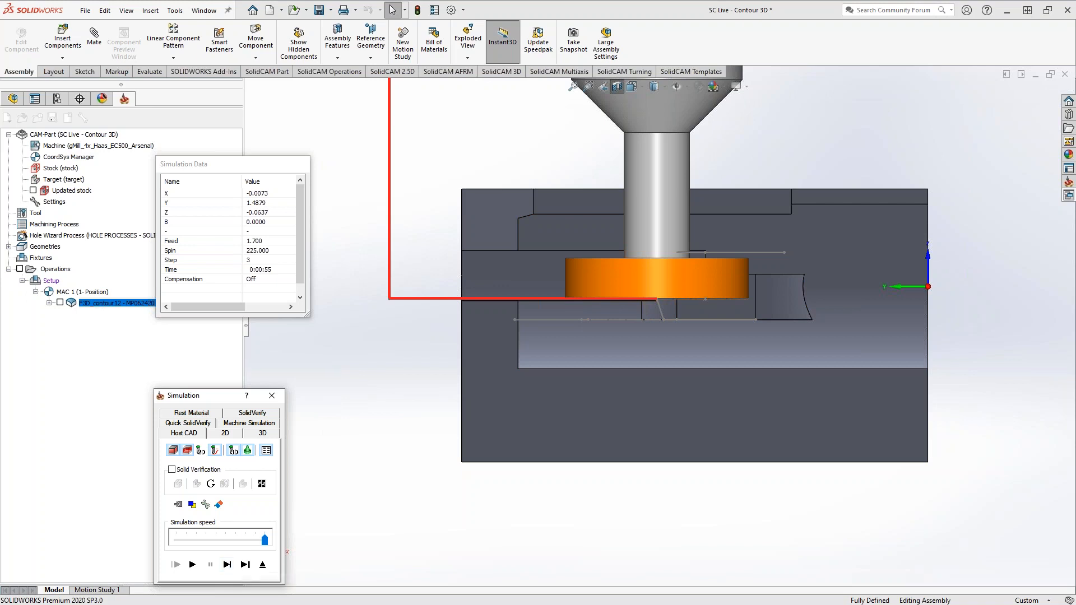
click(229, 566)
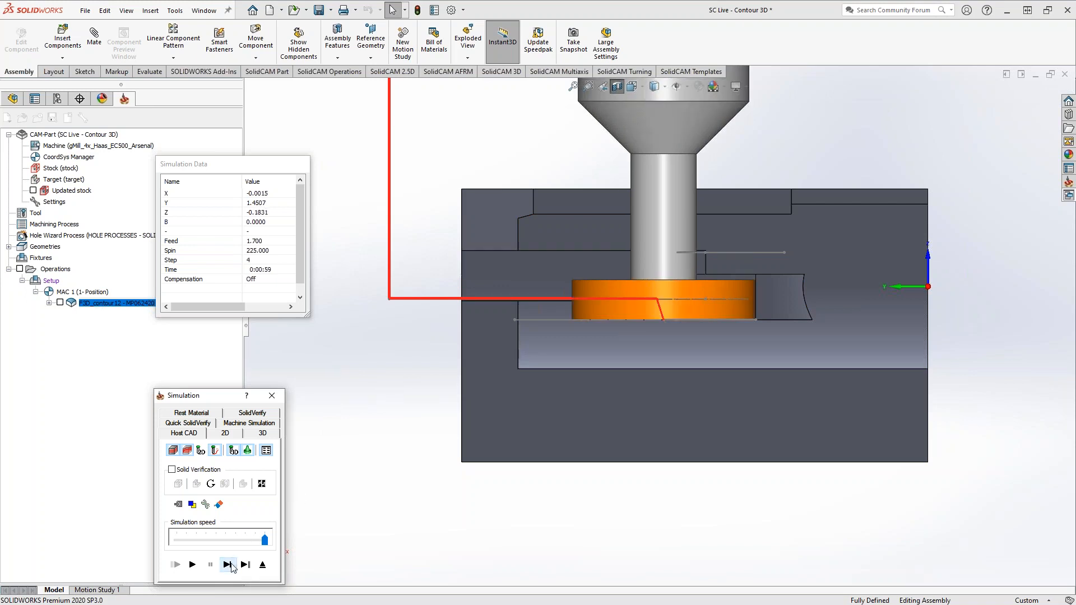
Step the simulation through the pocket contour moves with the tool hidden, and redisplay the slot mill
middle_drag(512, 416, 560, 477)
click(233, 450)
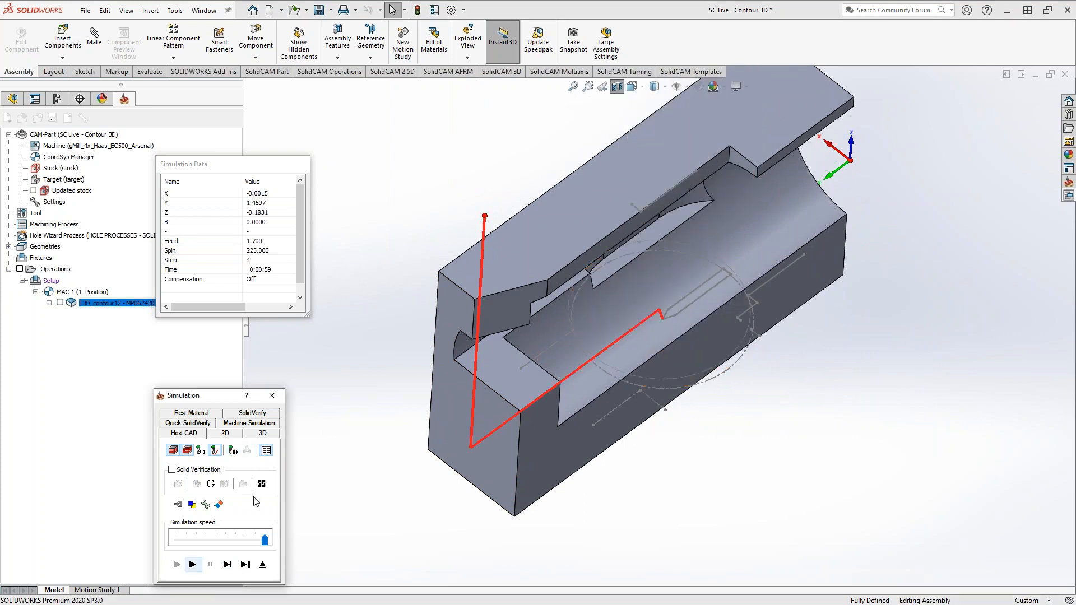
click(228, 565)
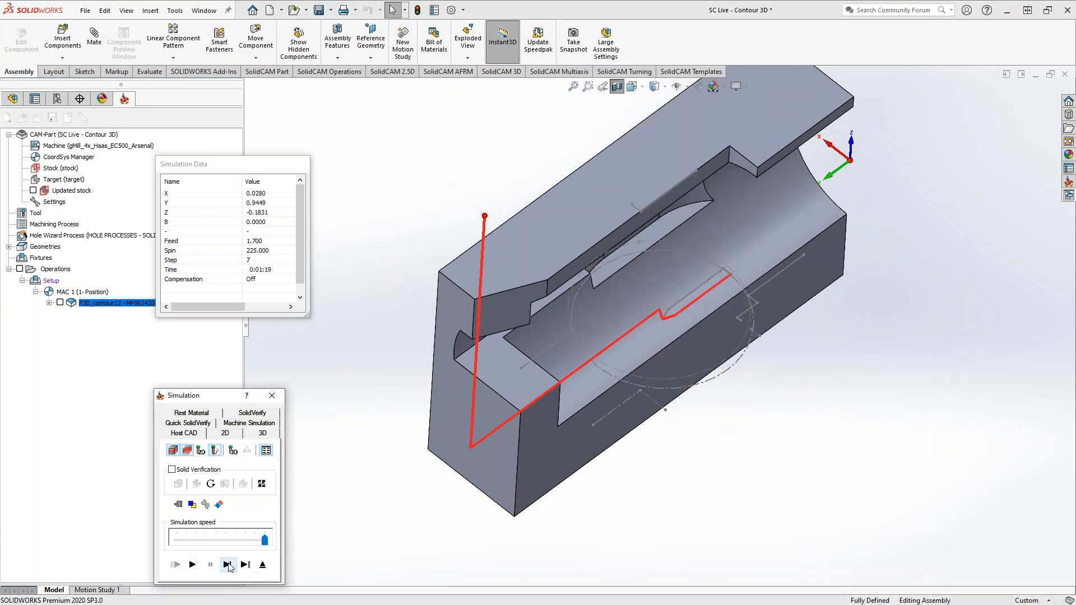
click(228, 565)
click(227, 565)
click(230, 451)
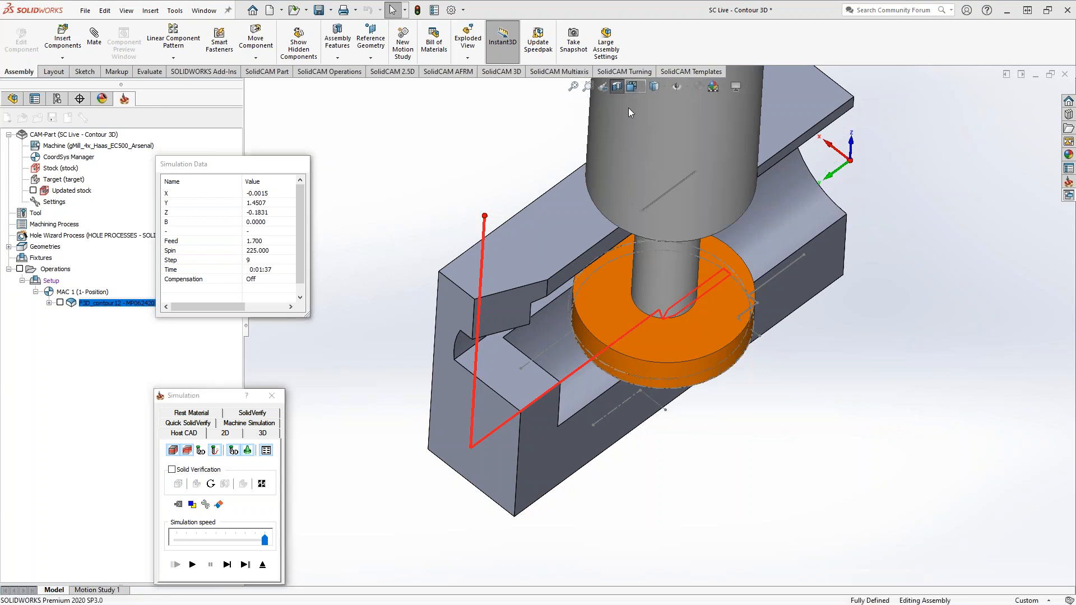
Step the simulation in the front view until the slot mill has retracted out of the part, and exit the simulation
key(space)
click(630, 182)
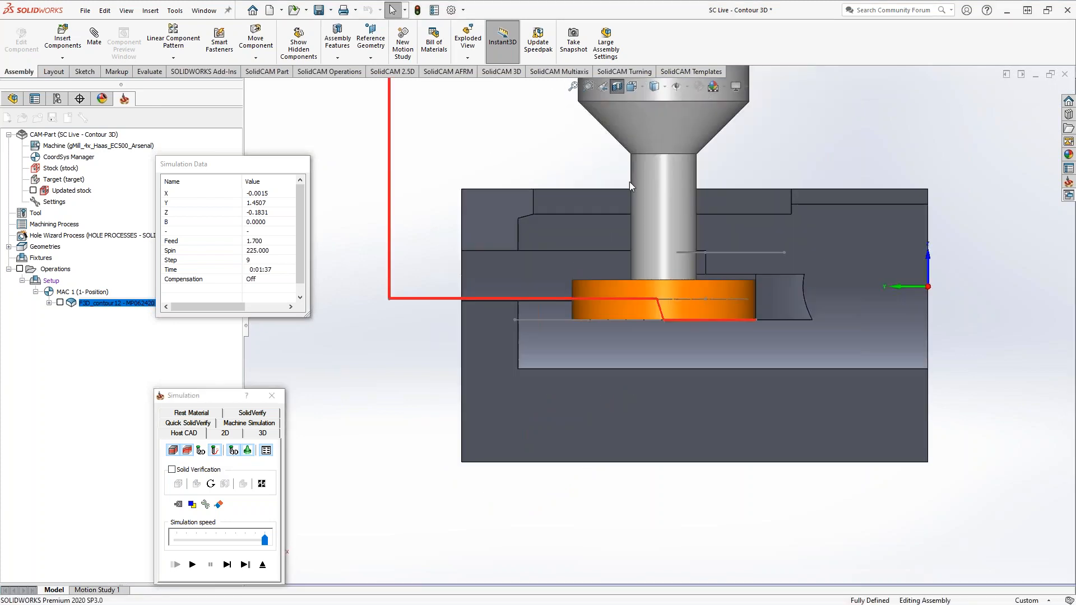
click(244, 567)
click(228, 566)
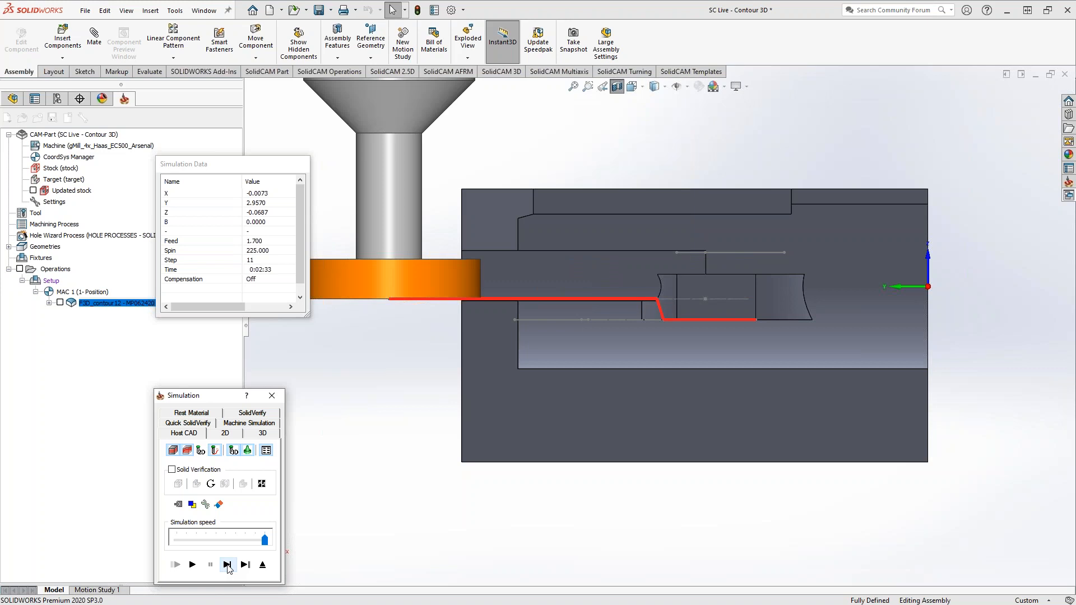
middle_drag(608, 432, 580, 483)
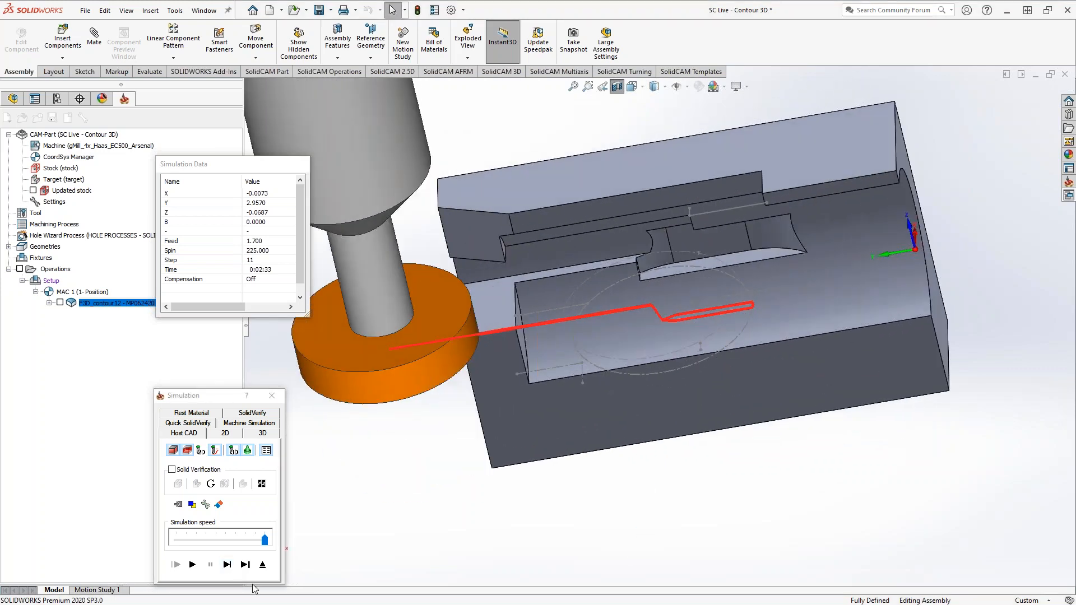
click(263, 565)
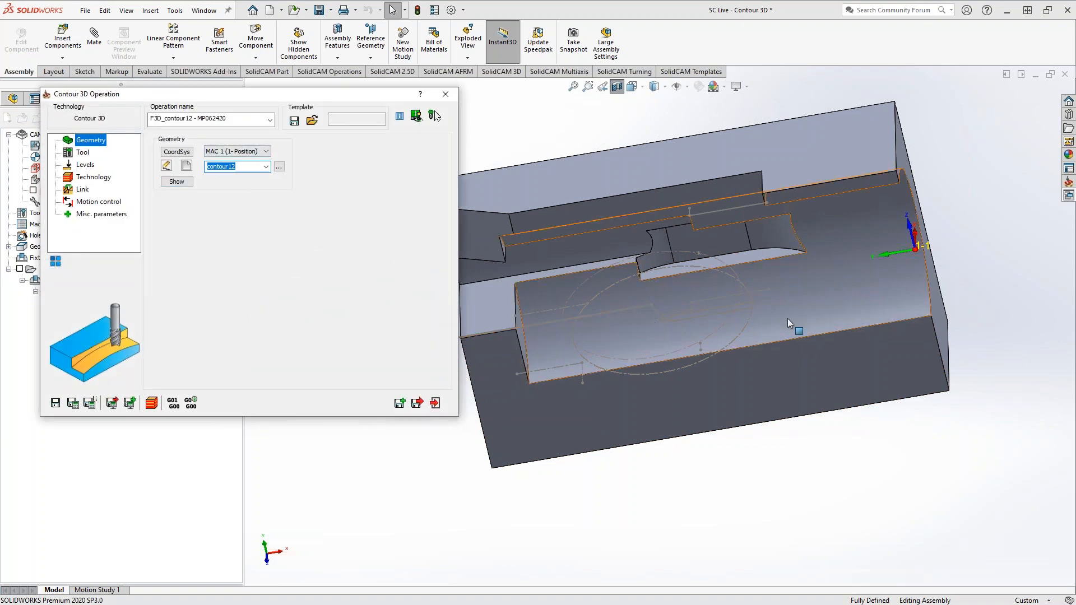
Review the tool, levels and technology settings of the F3D_contour12 operation against the sketched path, and close the operation
click(83, 153)
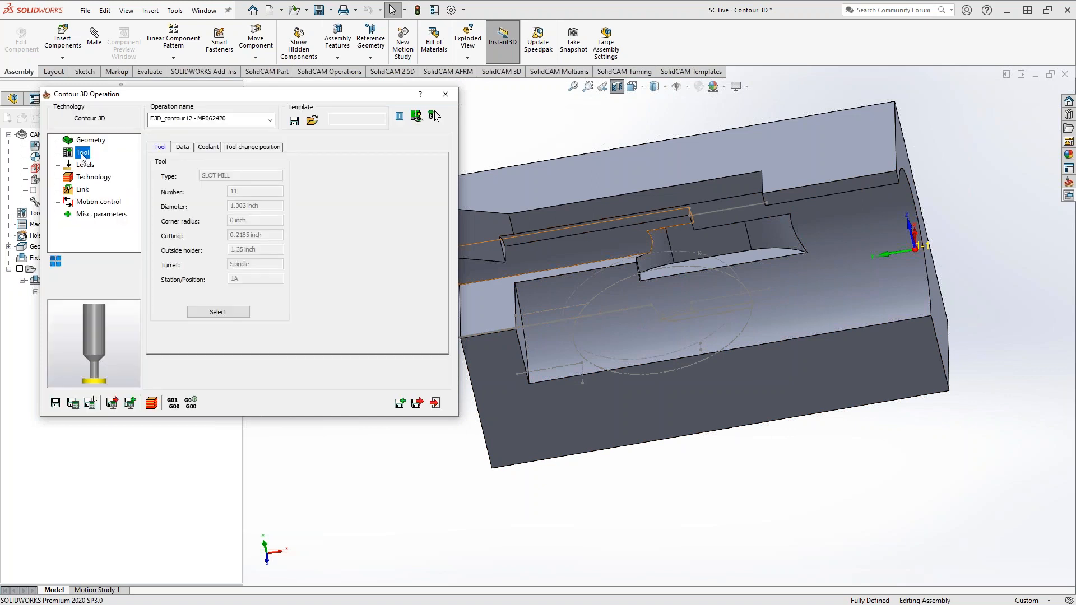
click(85, 166)
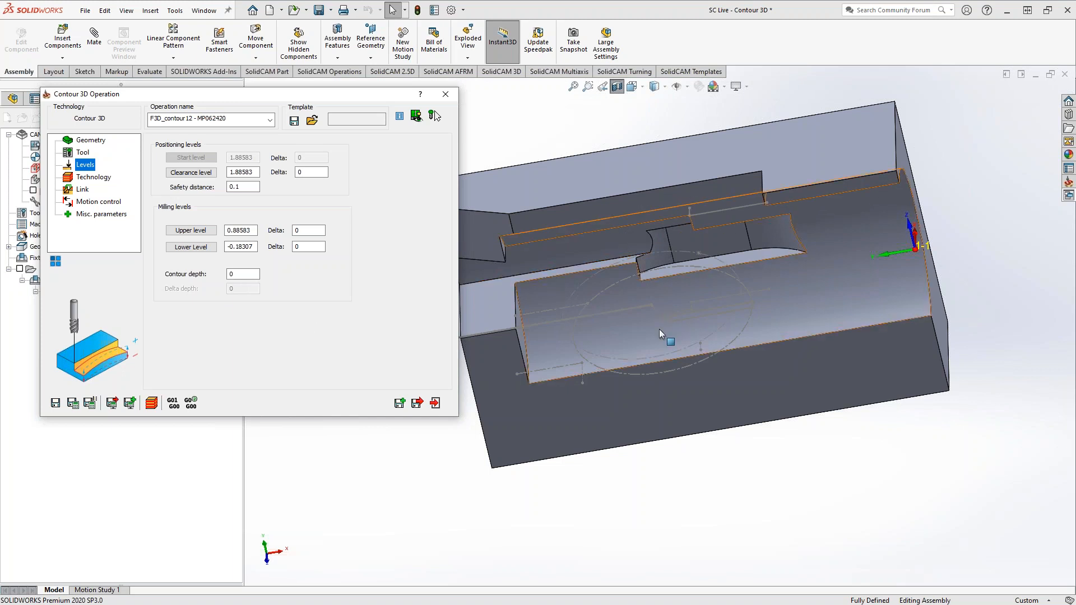
click(87, 178)
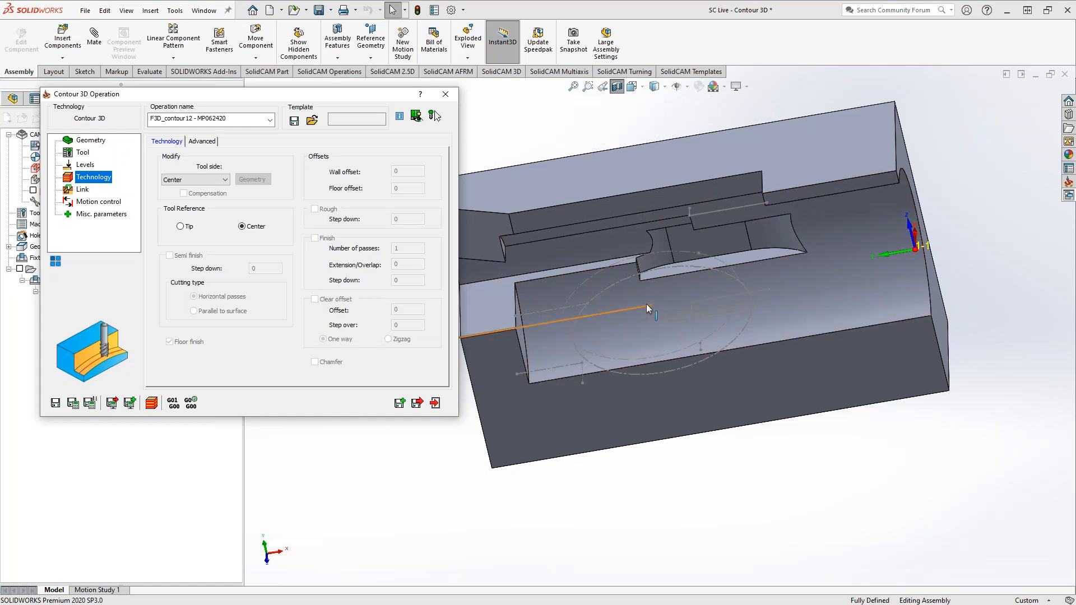
middle_drag(650, 329, 610, 280)
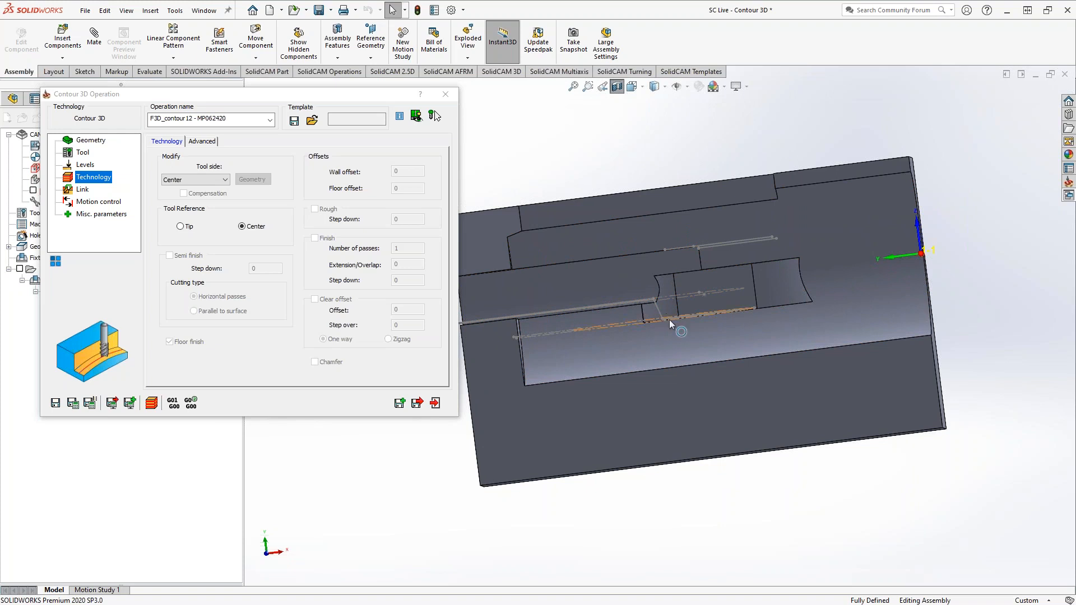
scroll(661, 317, down, 5)
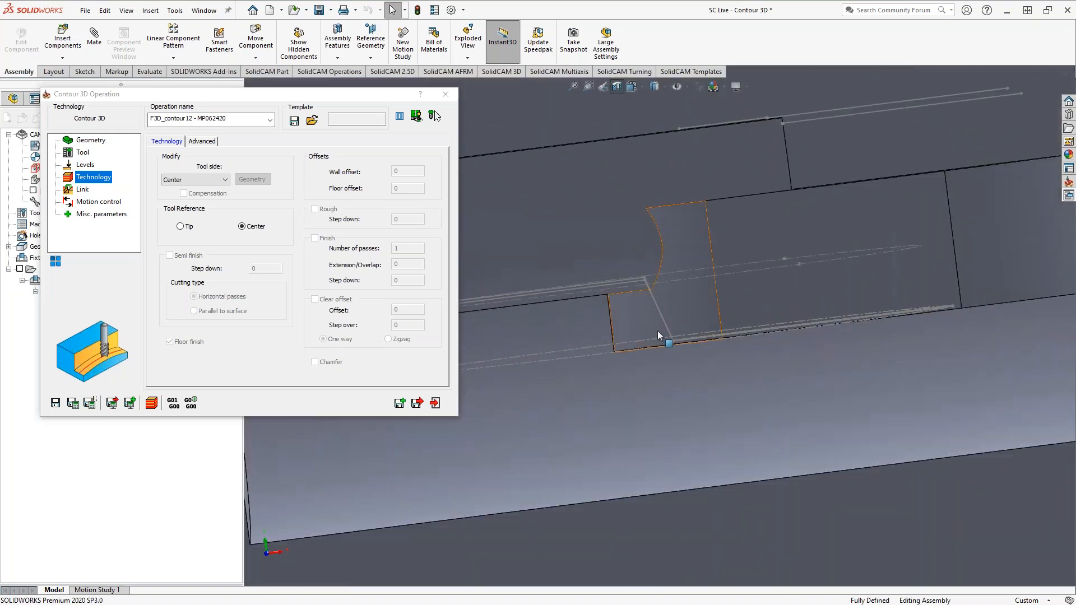
scroll(667, 323, up, 5)
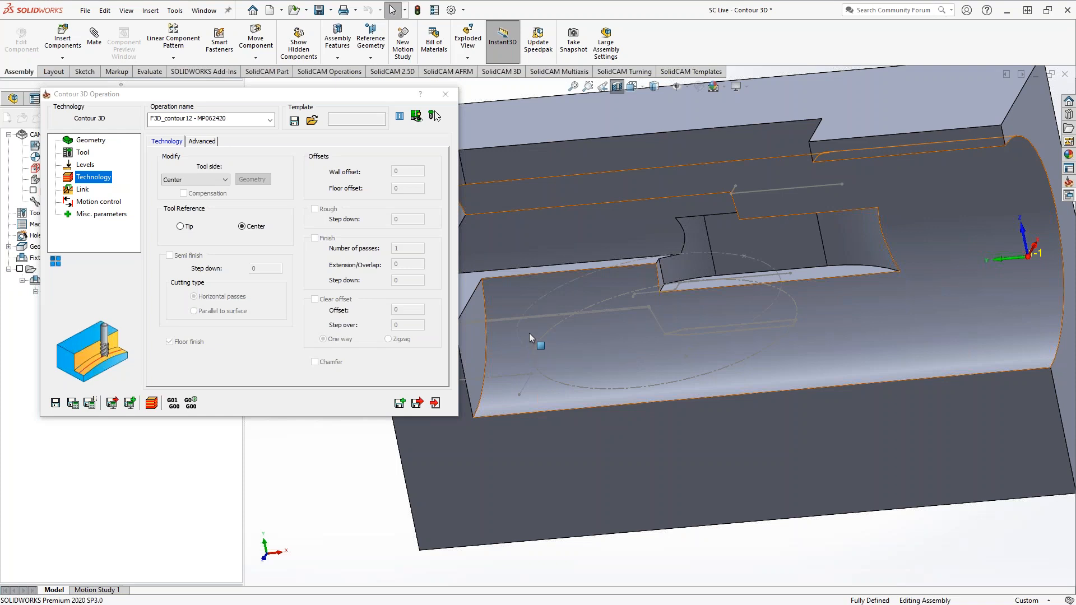
click(446, 95)
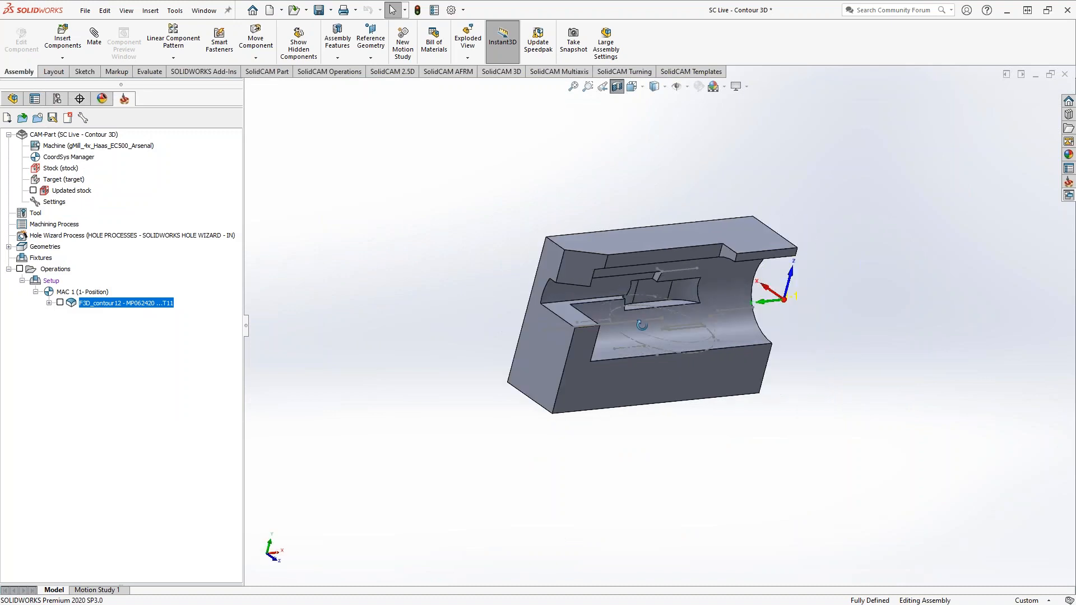
Turn off the section view and examine the whole part with the contour sketch in the bore
middle_drag(641, 325, 545, 326)
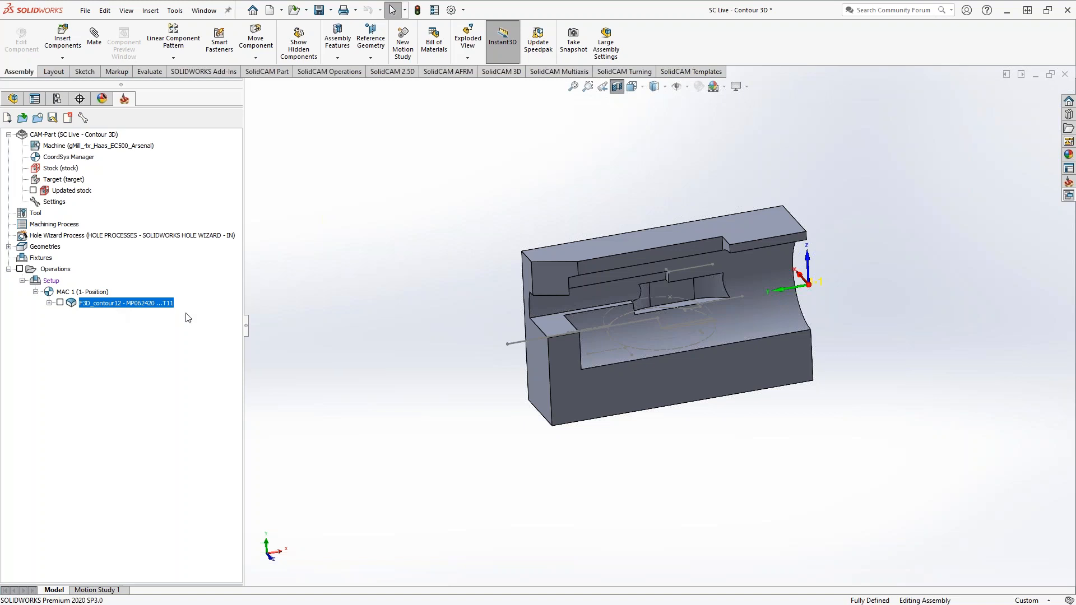
middle_drag(621, 105, 467, 274)
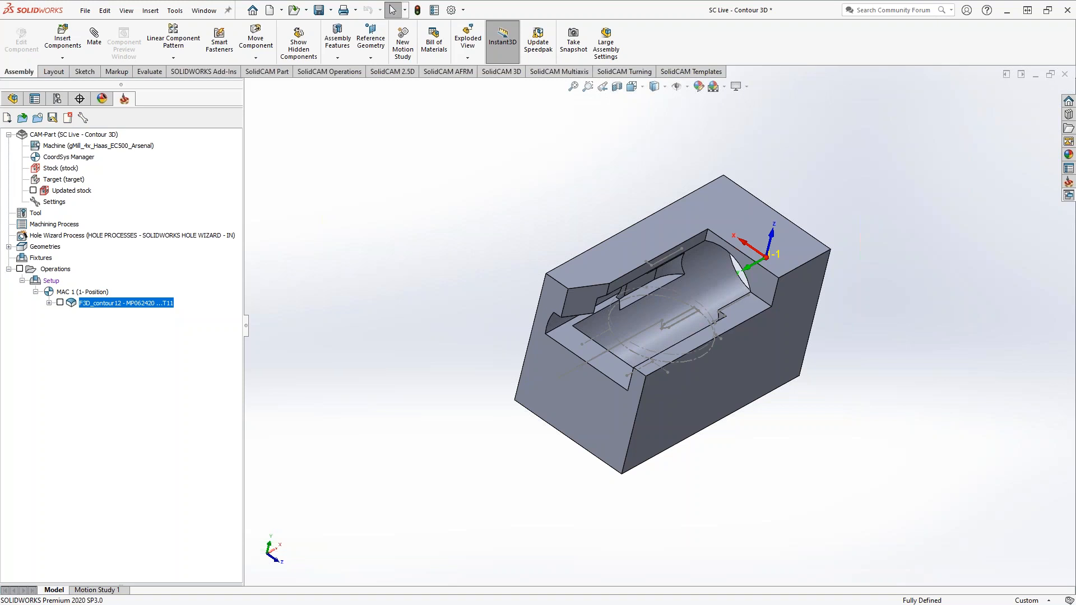
scroll(675, 320, down, 5)
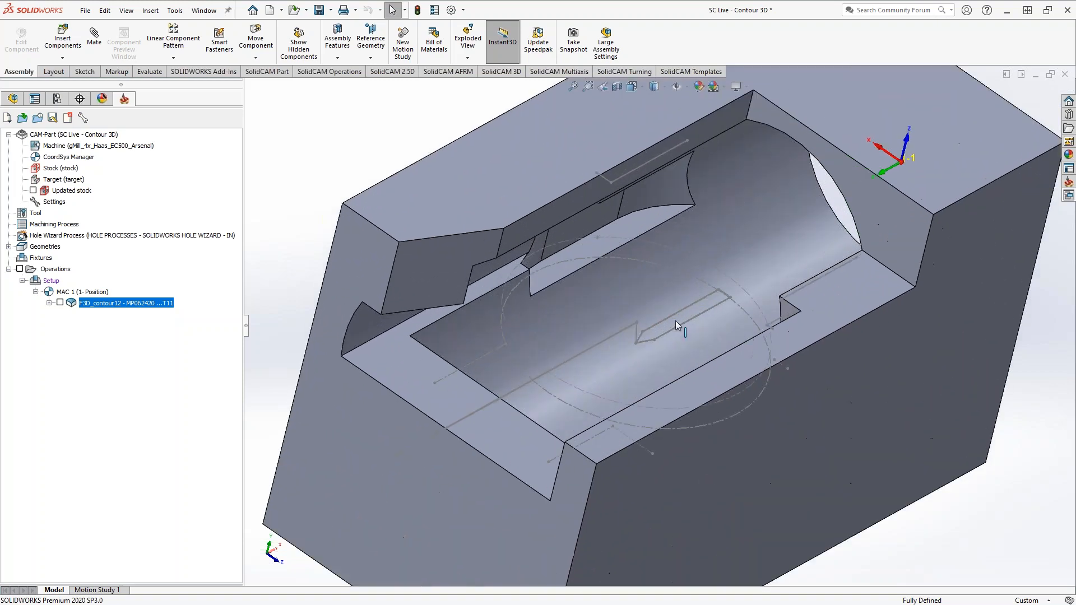
Examine the contour sketch and the undercut pockets of the part from above and from the open end of the bore
scroll(674, 321, down, 2)
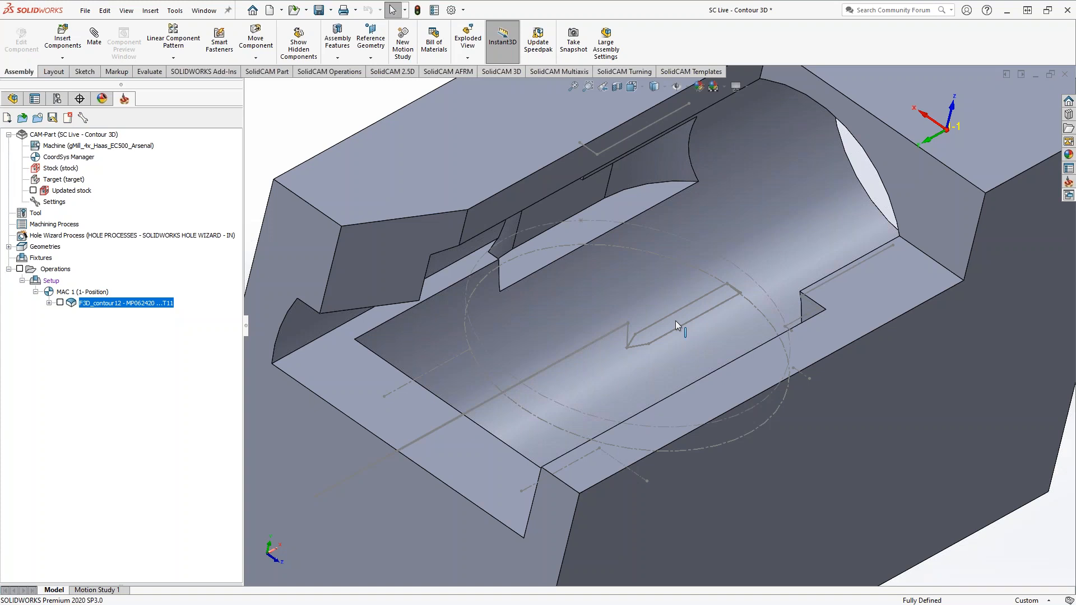
key(f)
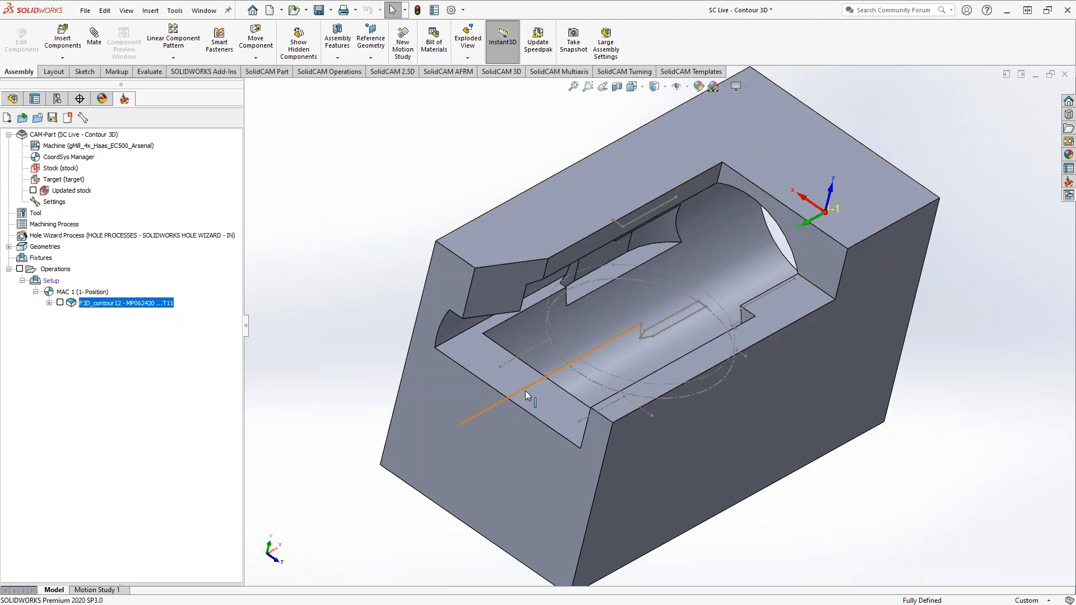
middle_drag(525, 391, 782, 444)
scroll(624, 384, down, 3)
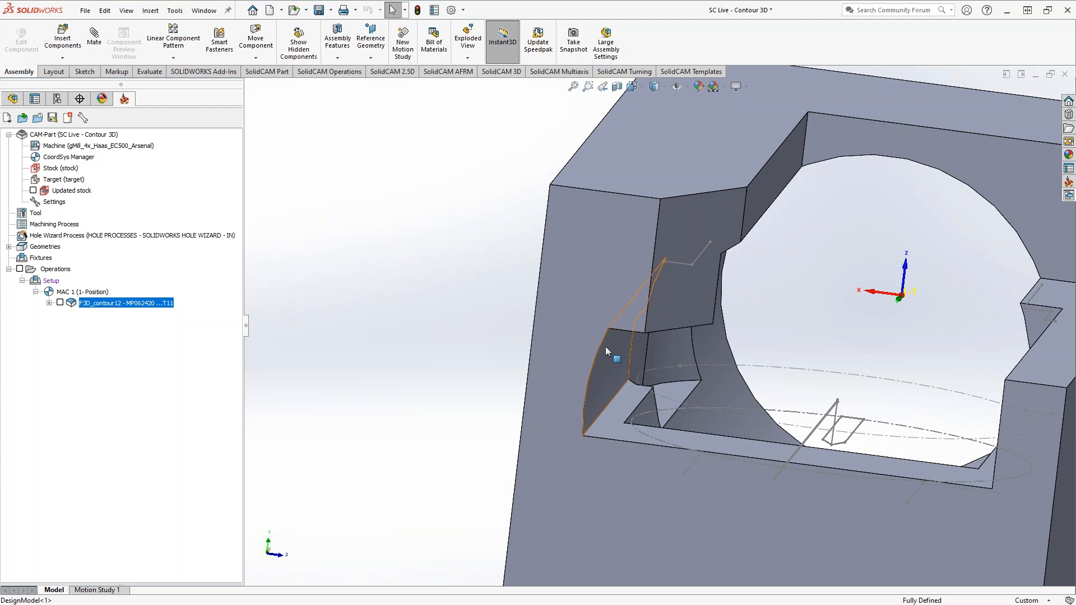
middle_click(589, 358)
middle_drag(590, 358, 544, 402)
scroll(583, 426, up, 6)
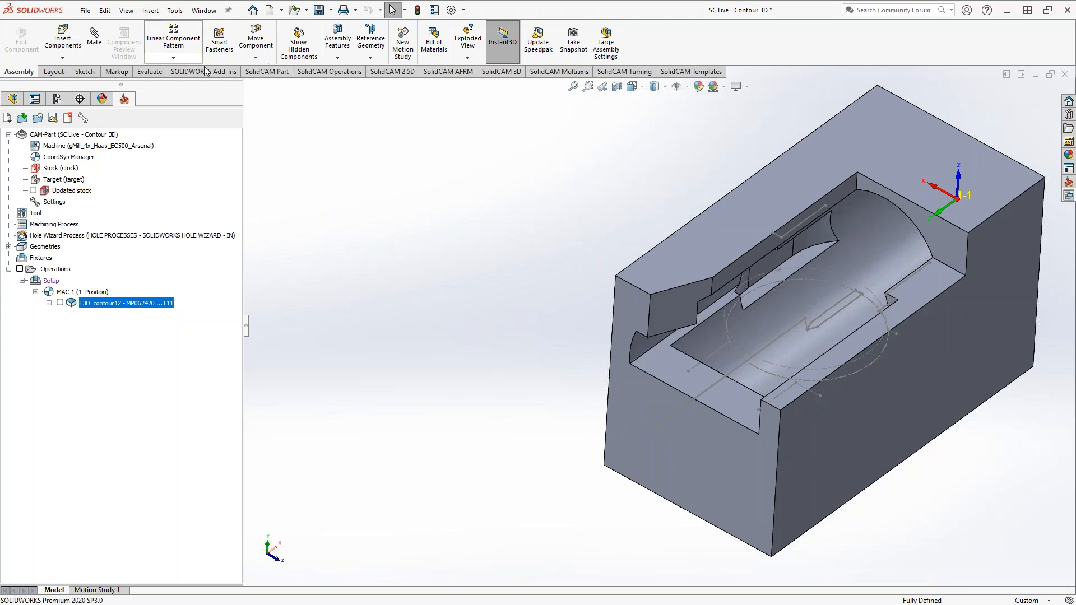
Open the recent CAM-Part CHAMFER STEPDOWN.prz in place of the current one
click(177, 11)
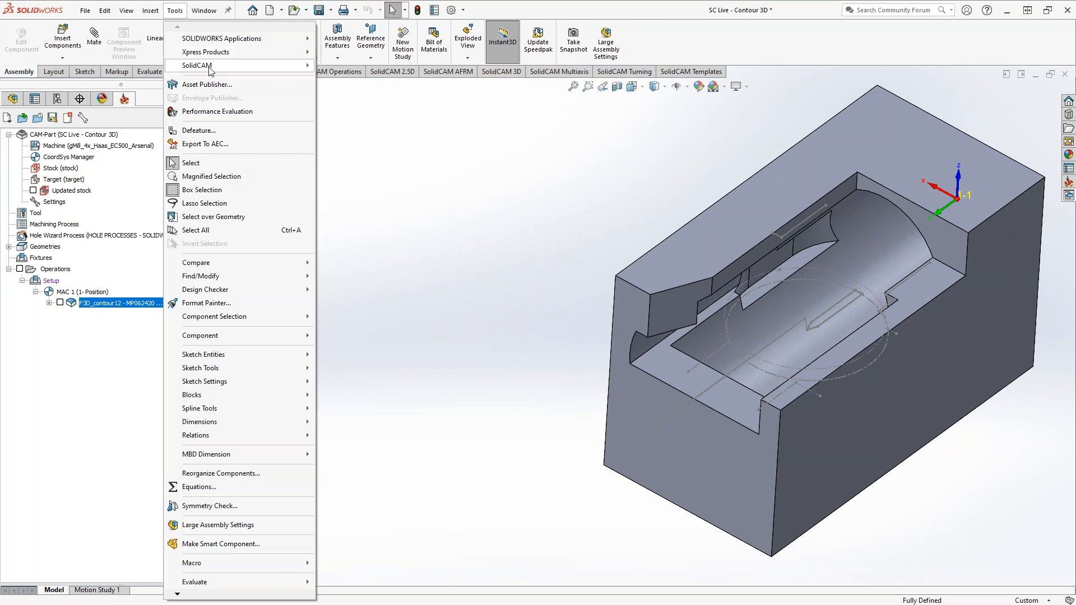
mouse_move(224, 65)
mouse_move(453, 306)
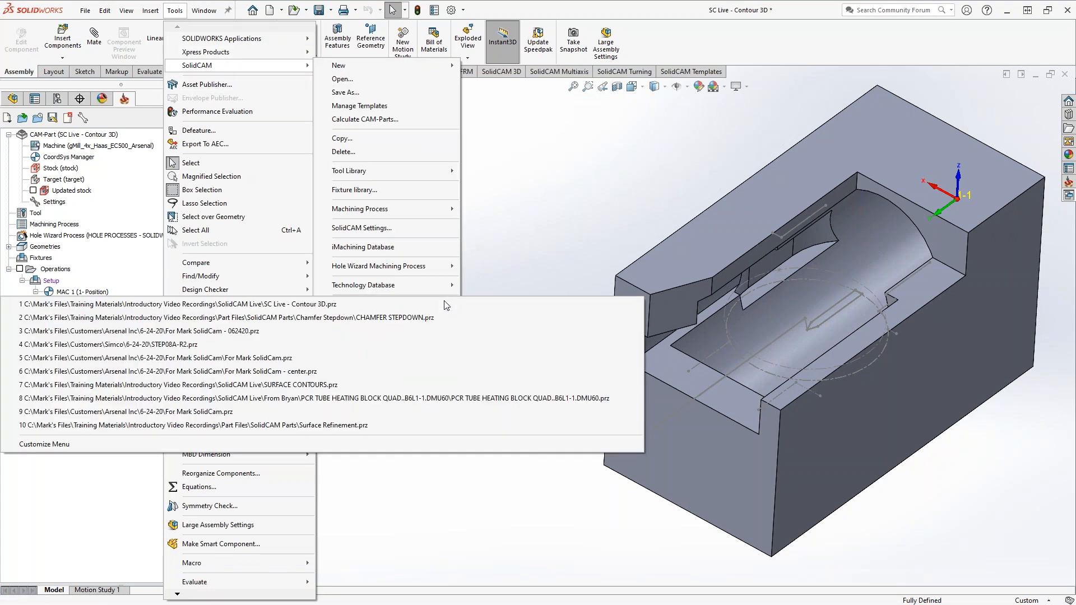
click(421, 318)
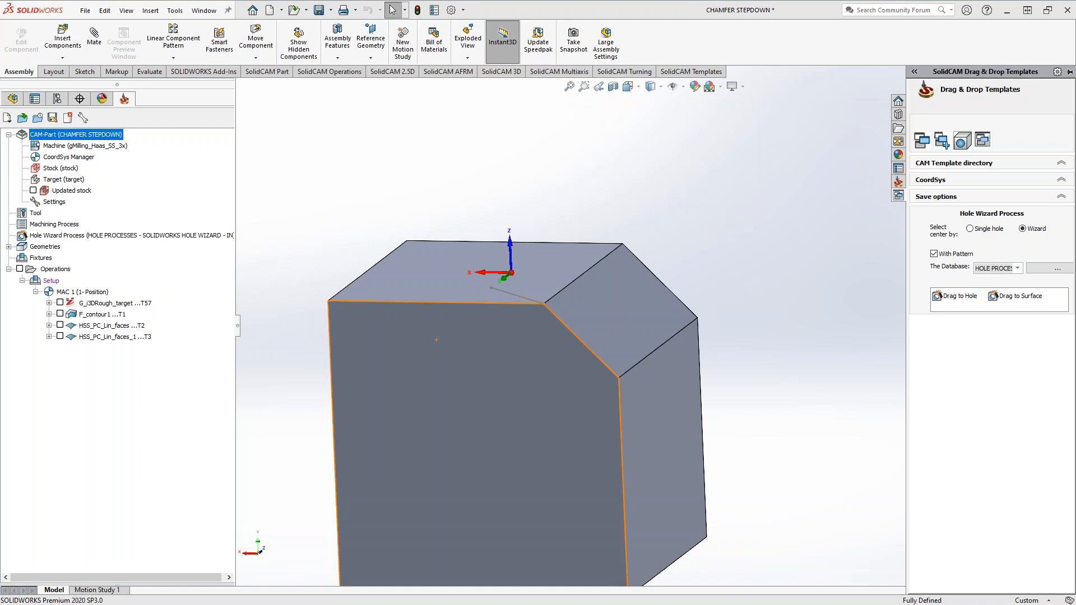
Put the DesignModel component into part editing within the assembly and expand its features
click(14, 99)
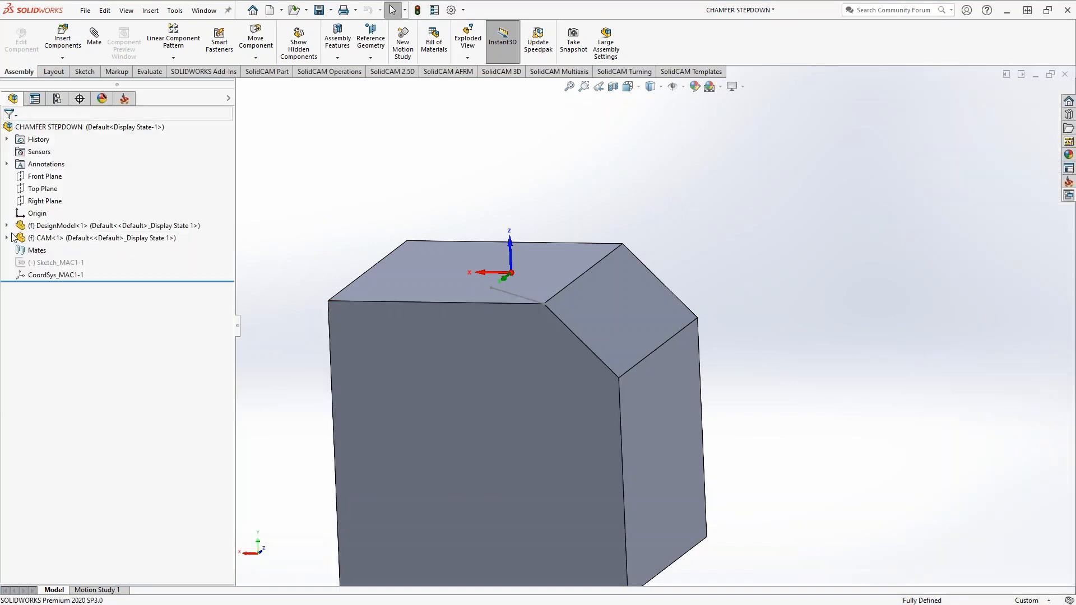
click(38, 227)
right_click(38, 228)
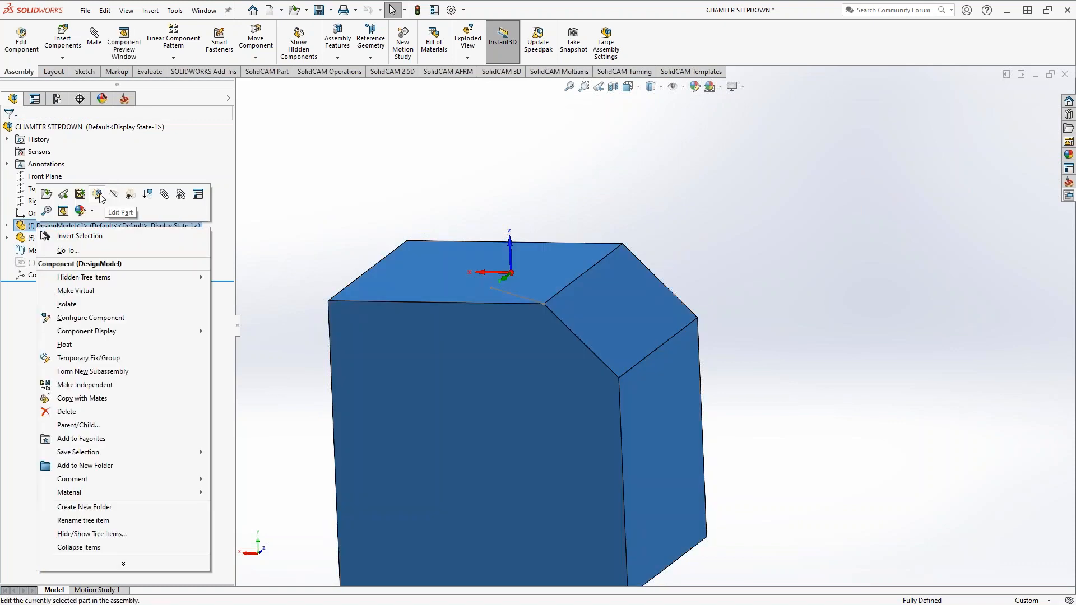
click(124, 207)
click(6, 226)
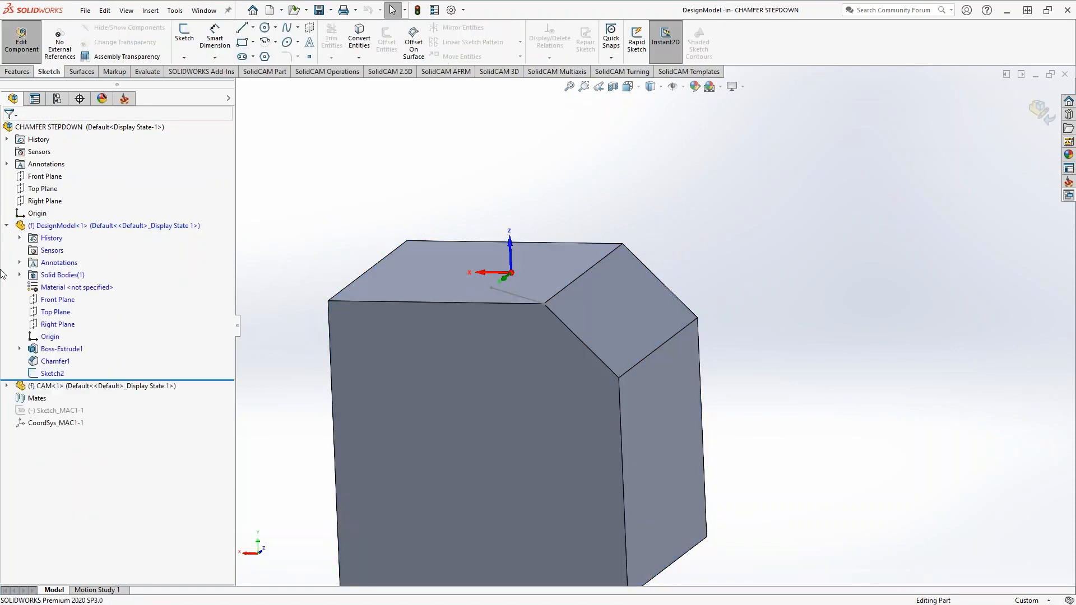
Delete Sketch2 from the DesignModel component and return to the CAM operations of CHAMFER STEPDOWN
right_click(55, 374)
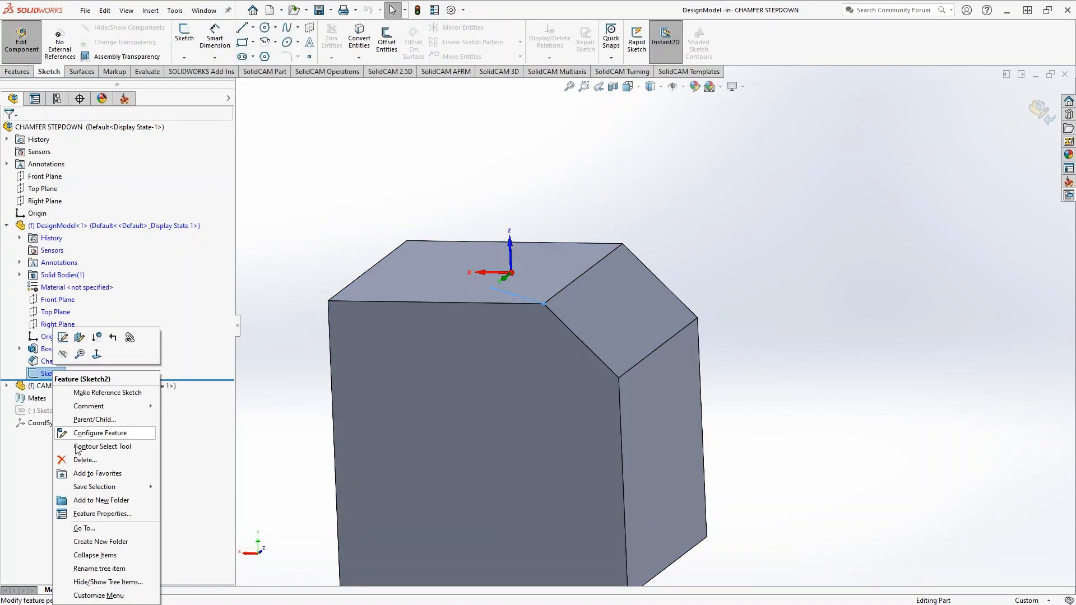
click(197, 456)
key(Delete)
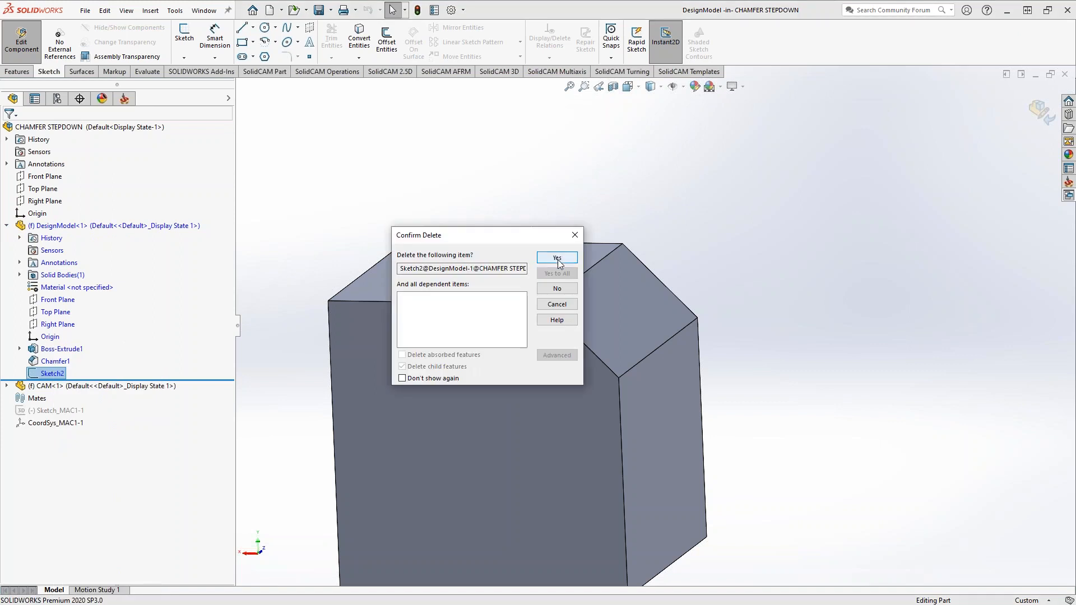
click(557, 254)
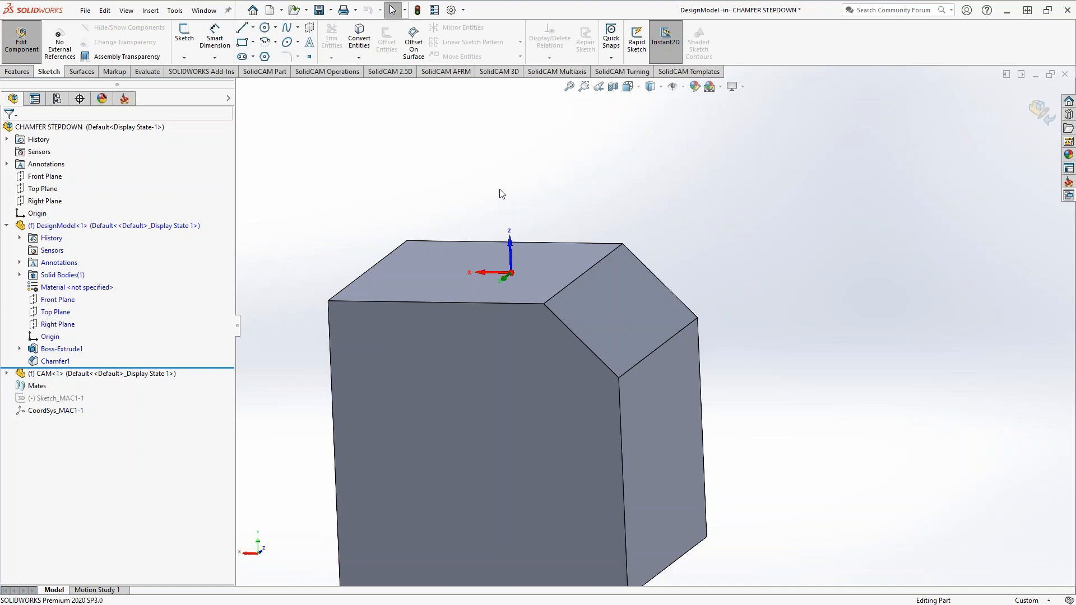
click(124, 101)
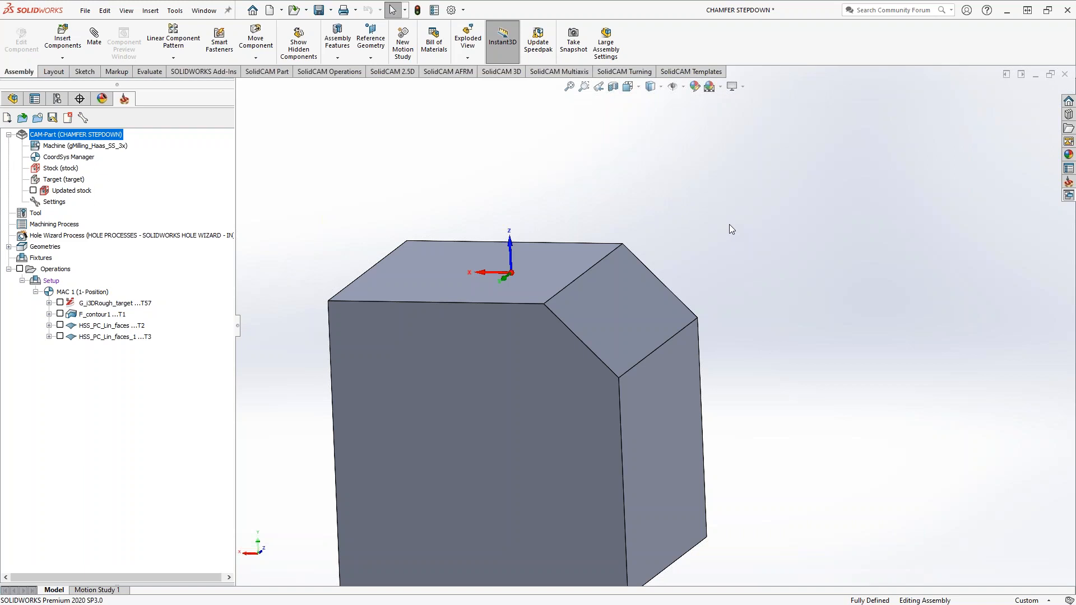
Edit the DesignModel part in the assembly and start a new sketch on the block's top face
middle_drag(647, 350, 614, 391)
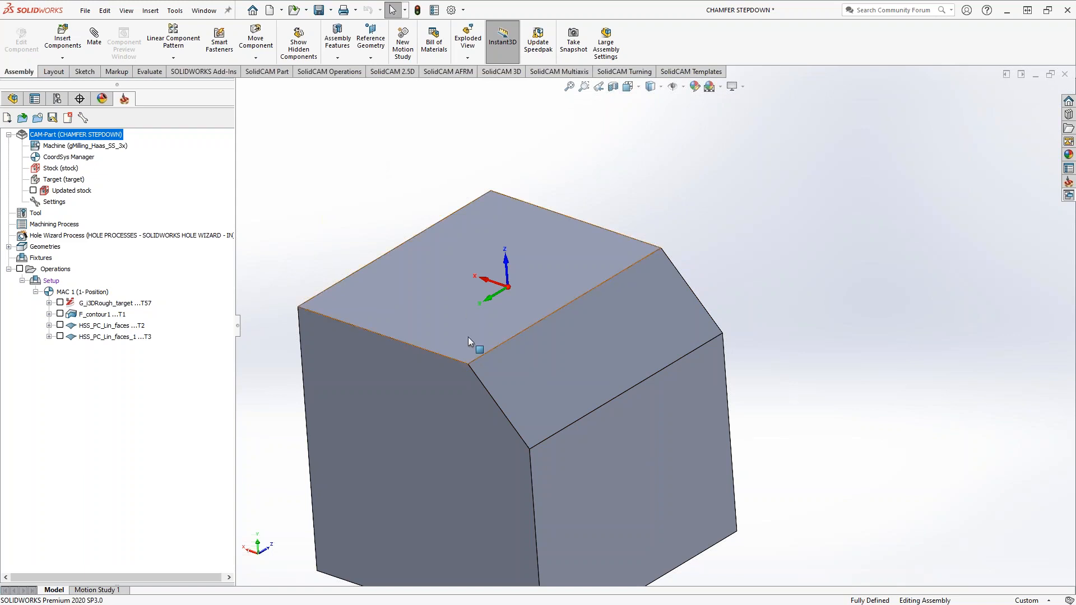
click(13, 99)
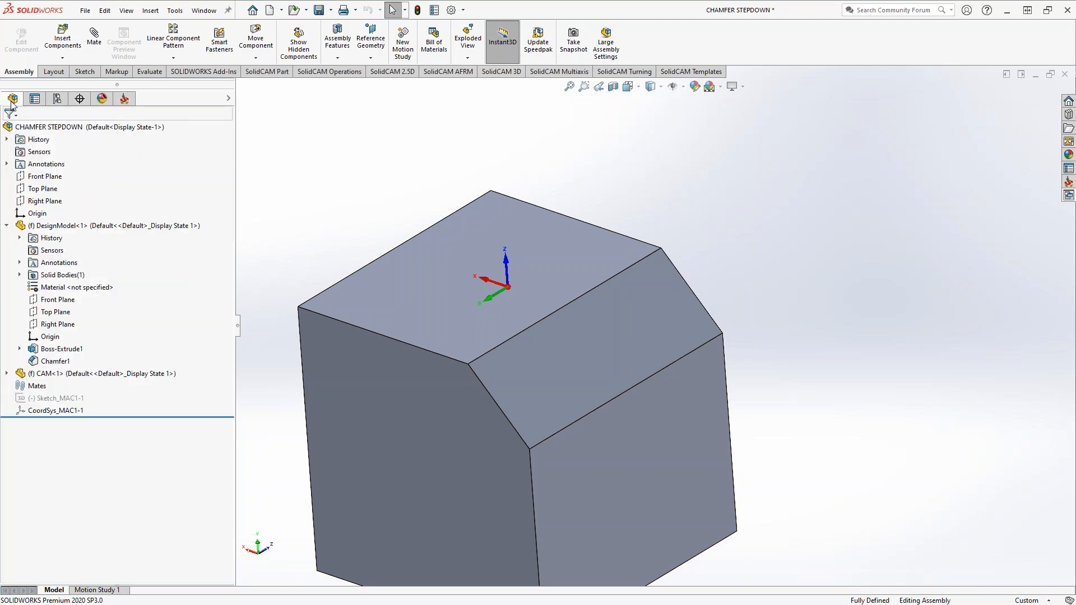
click(75, 227)
right_click(74, 227)
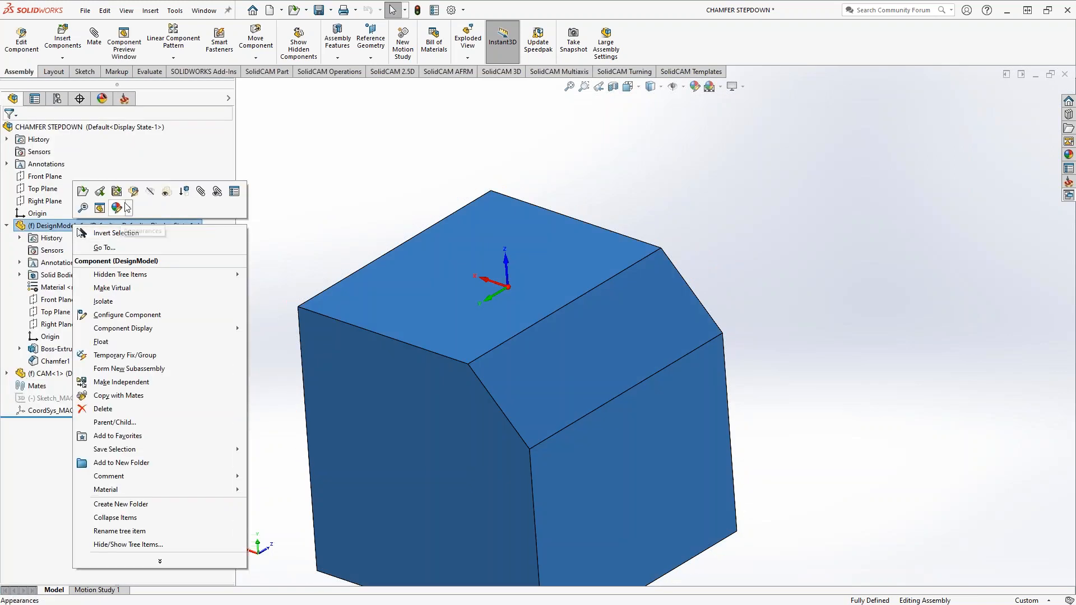
click(127, 193)
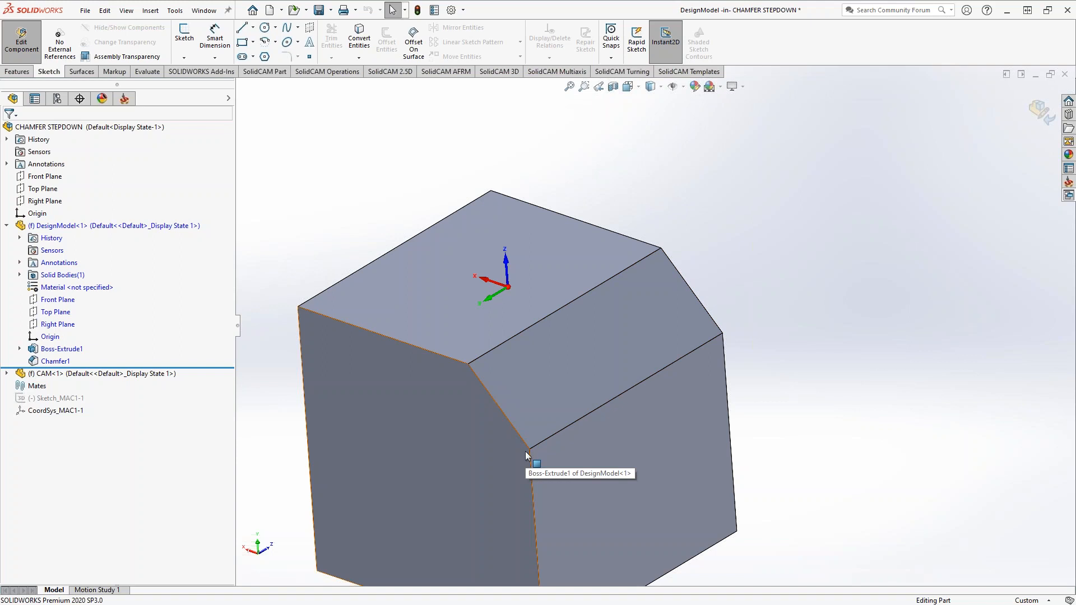
right_click(425, 305)
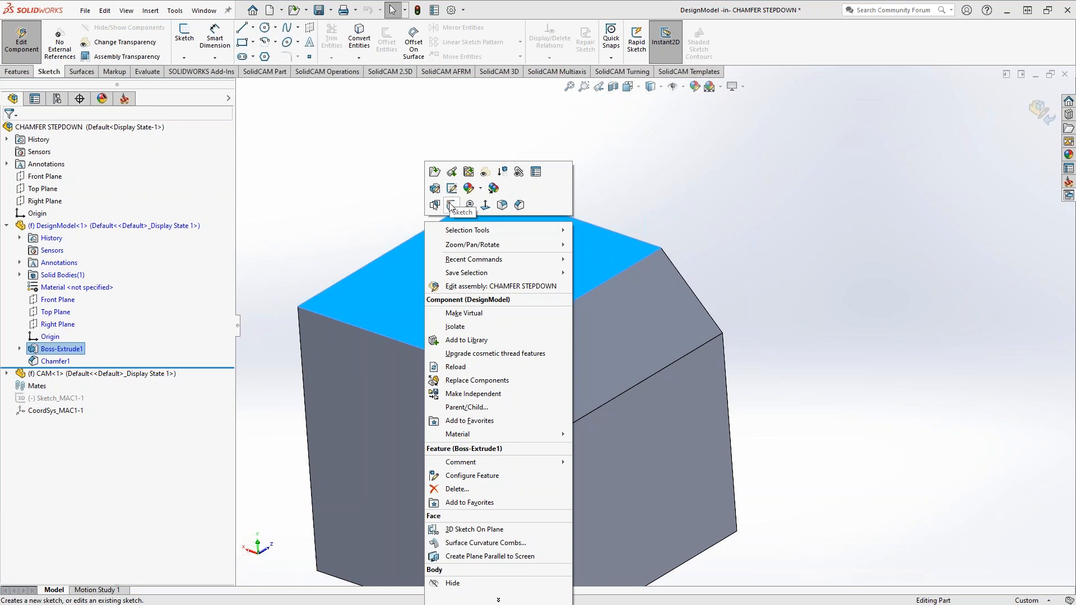
click(452, 189)
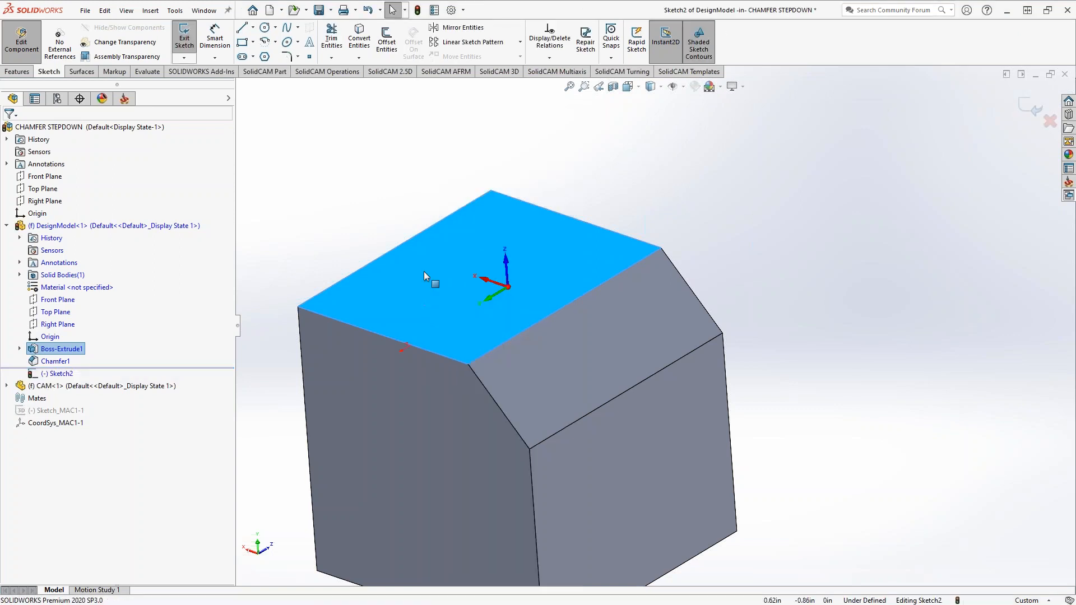
click(361, 189)
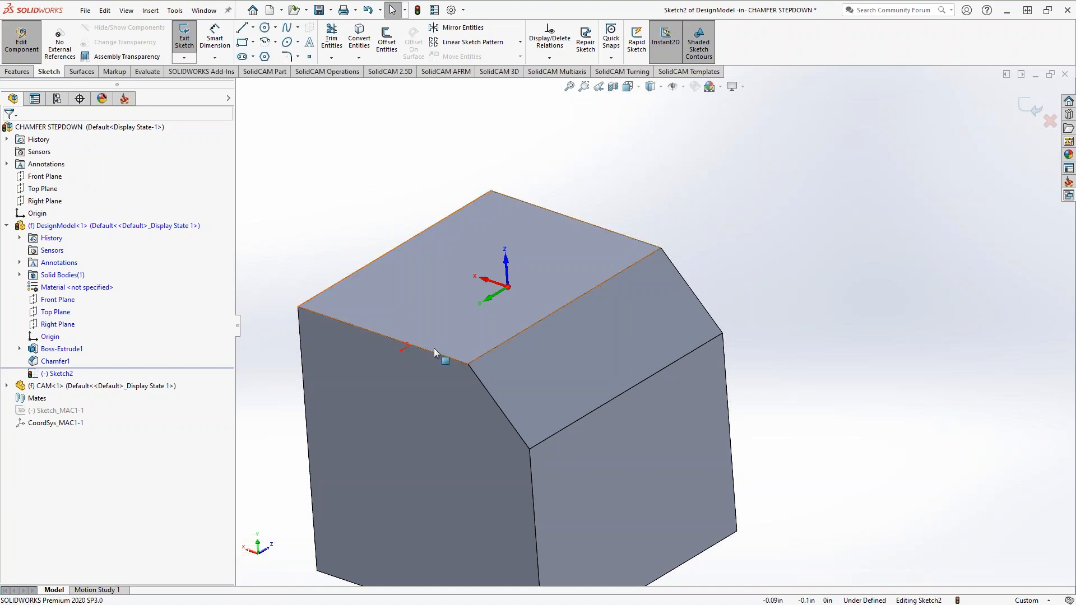
Sketch a line about 0.57 in long at 315° across the top face, starting from the upper corner of the chamfer
click(469, 343)
middle_drag(439, 377, 346, 463)
scroll(346, 462, up, 4)
middle_drag(502, 432, 526, 456)
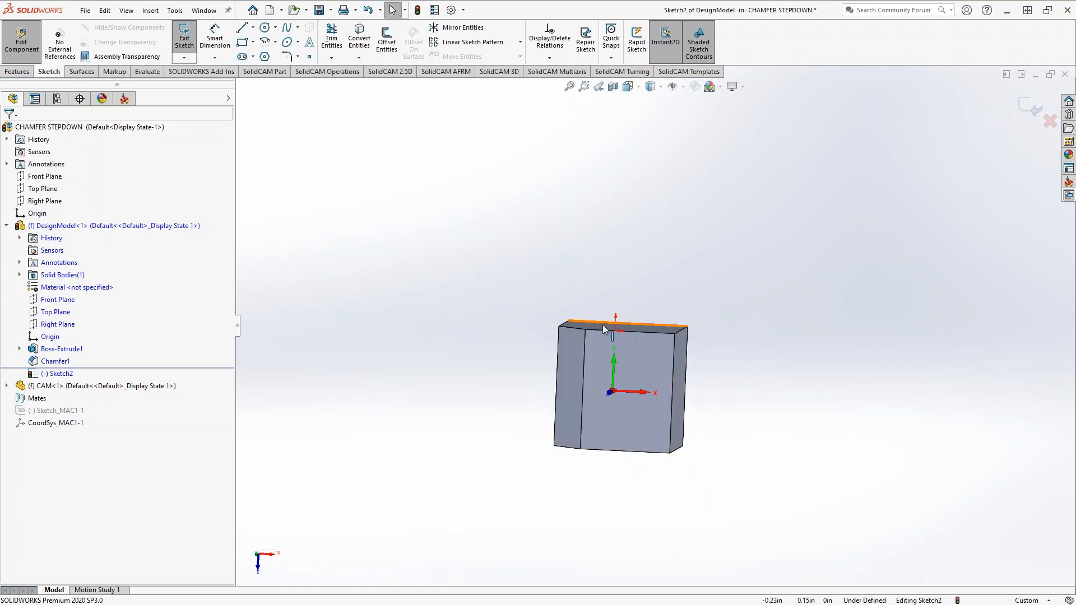
scroll(603, 349, down, 4)
middle_drag(603, 350, 633, 361)
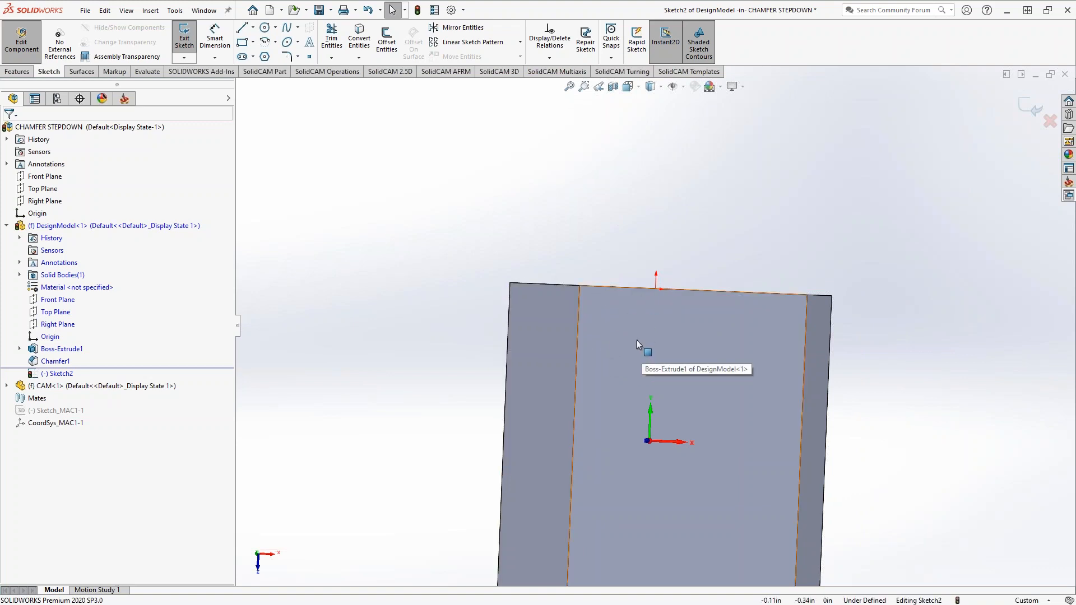
scroll(585, 300, down, 1)
middle_drag(586, 300, 610, 257)
scroll(610, 257, up, 1)
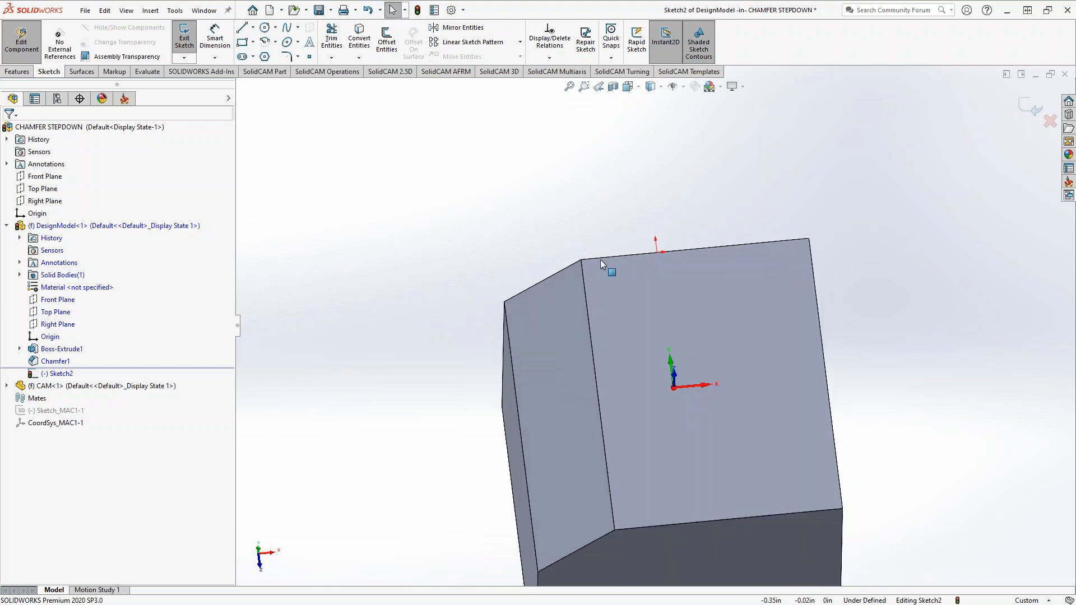
click(242, 27)
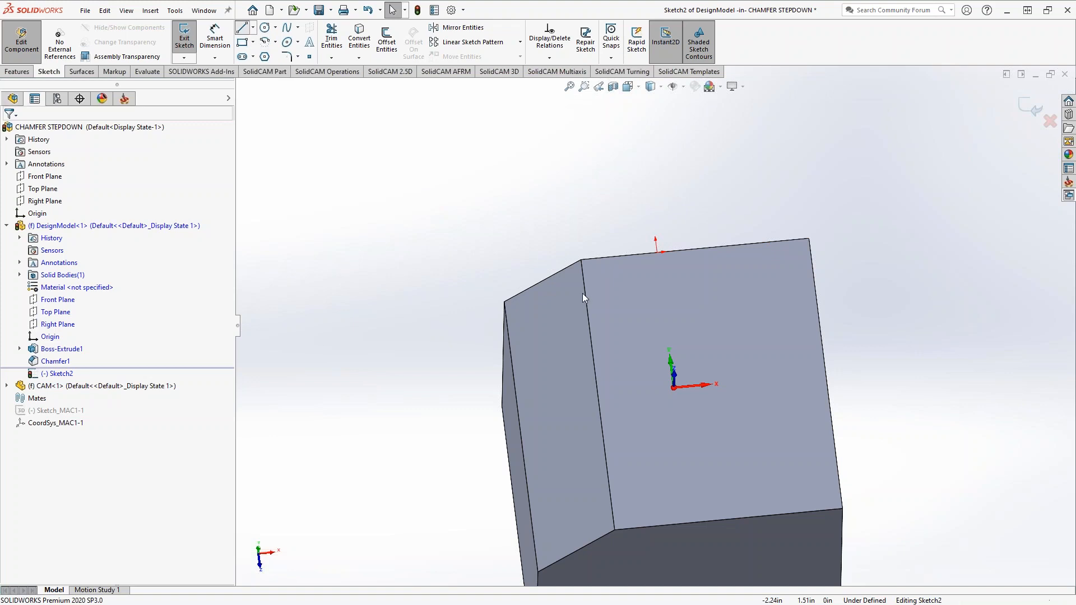
click(581, 260)
click(650, 309)
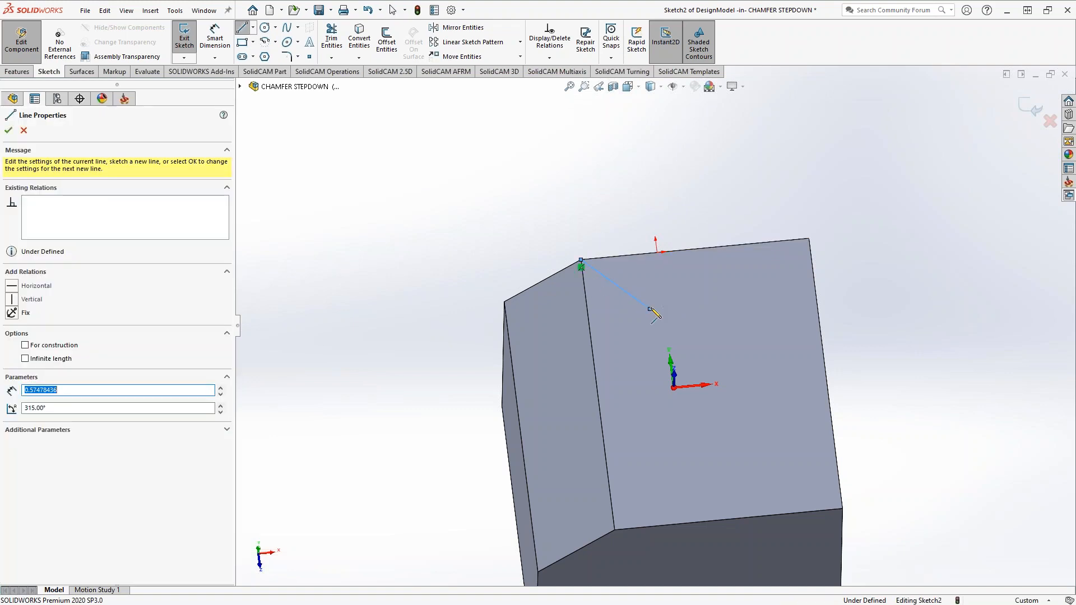
key(Escape)
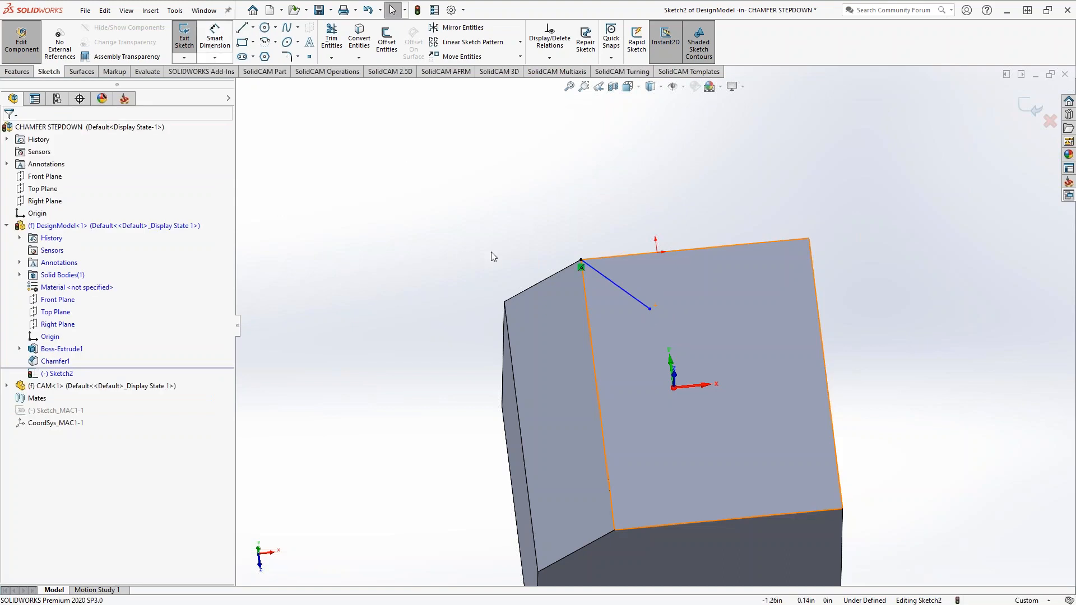
Check the length of the chamfer's sloped edge and dimension the sketched line to 0.71 in
click(558, 279)
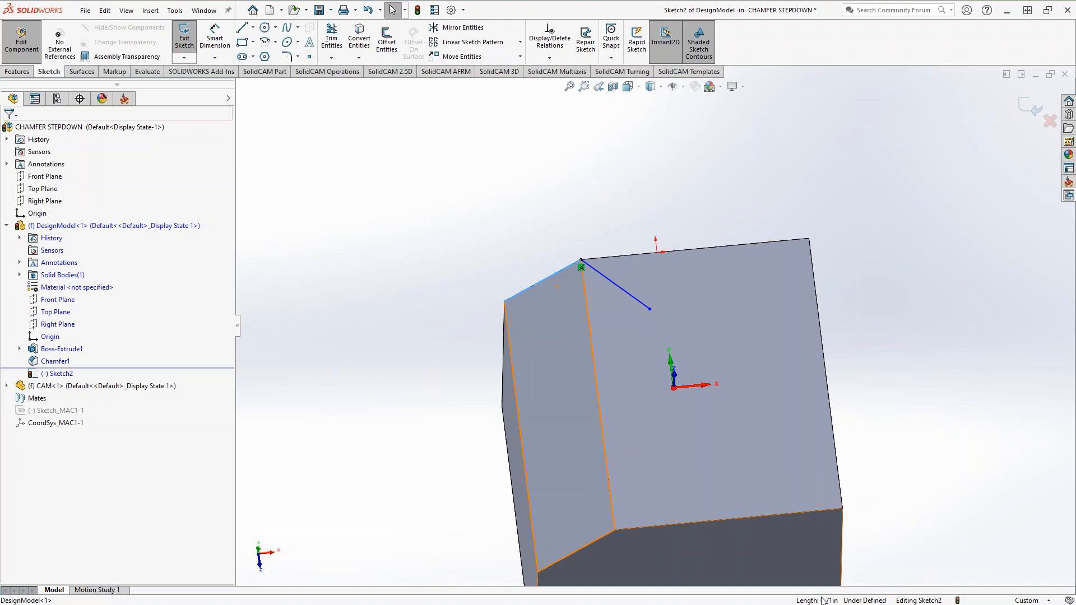
click(215, 39)
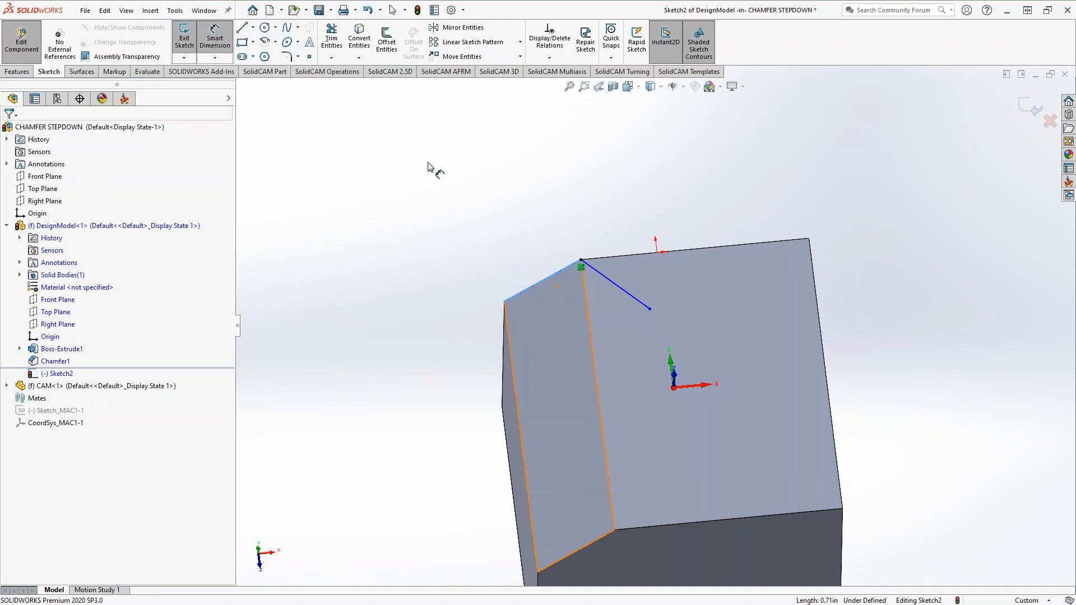
click(642, 300)
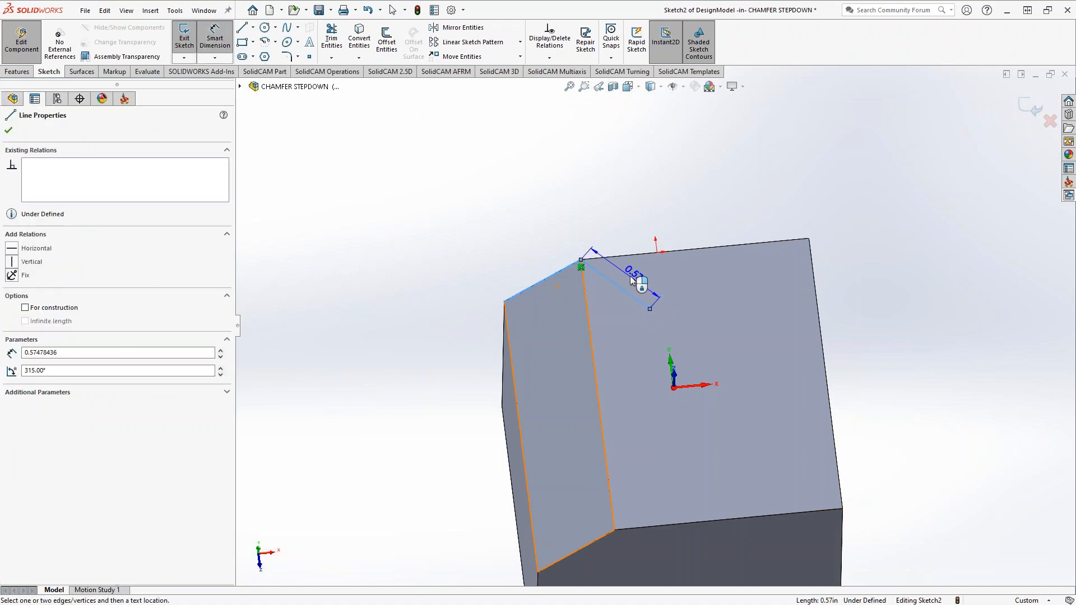
click(632, 280)
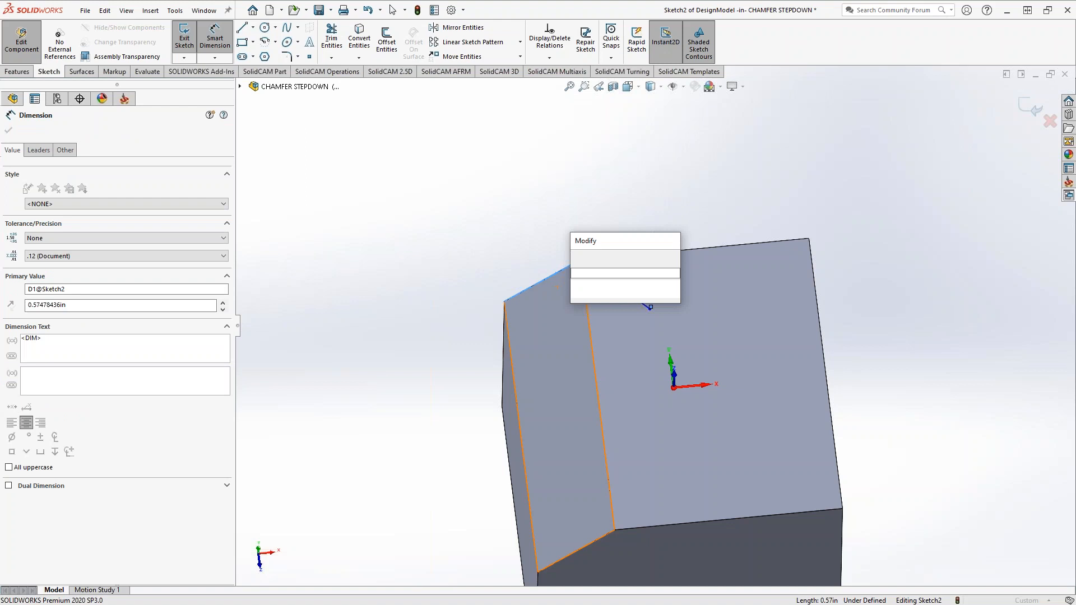
text(.71)
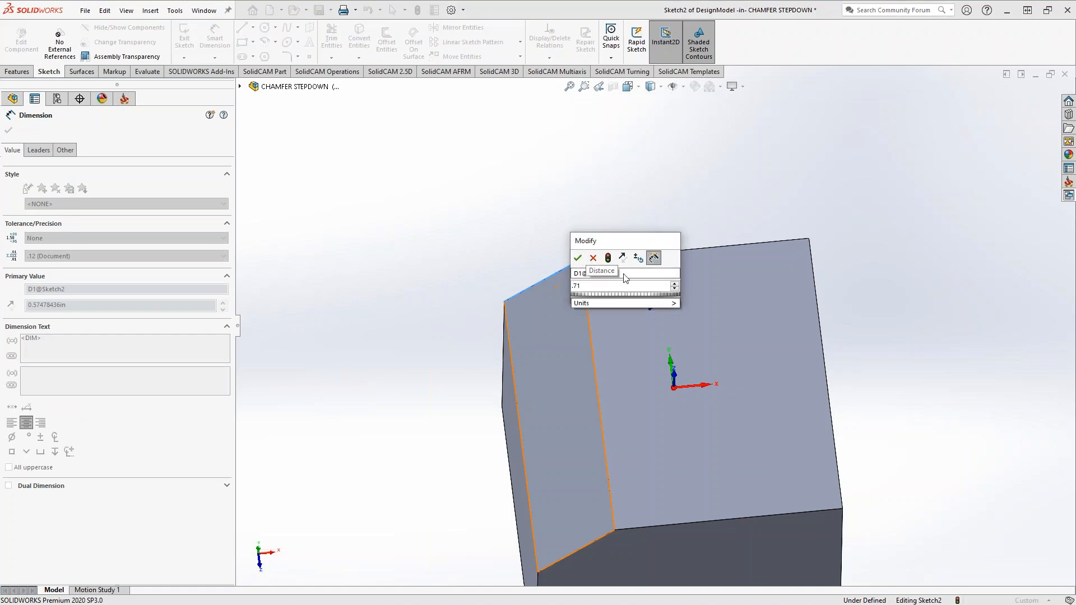
click(578, 258)
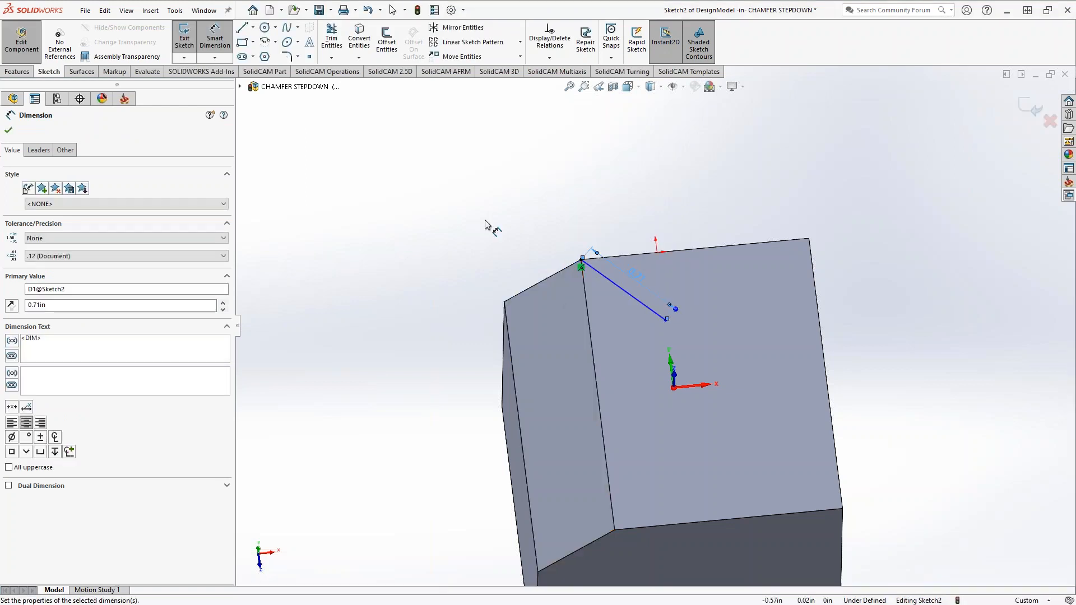
click(9, 131)
Dimension the angle between the sketched line and the block's upper edge at 45°, and finish editing the sketch and the part
click(217, 40)
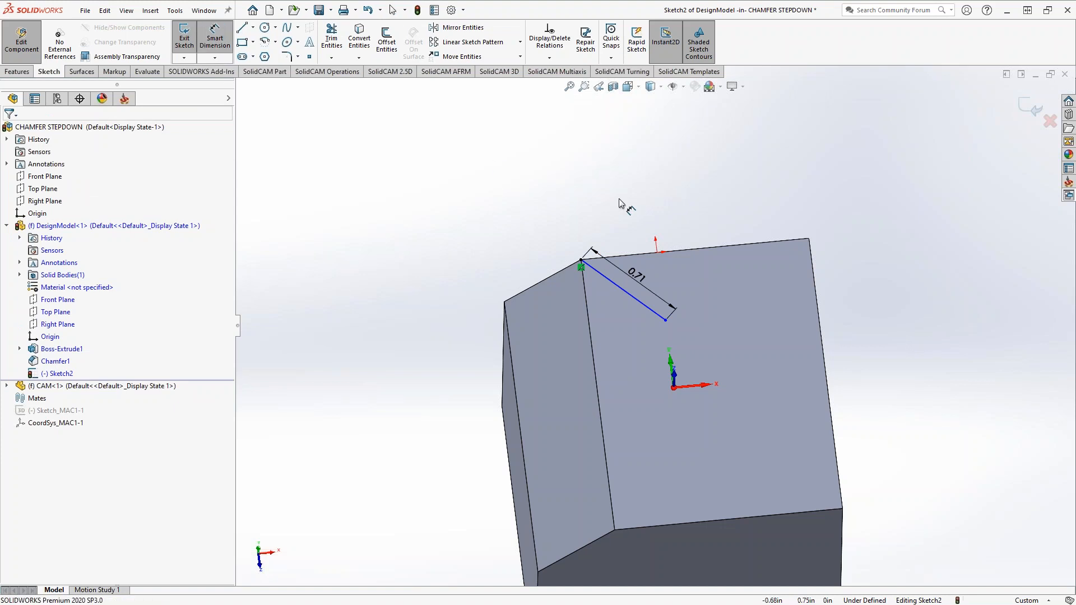
click(628, 294)
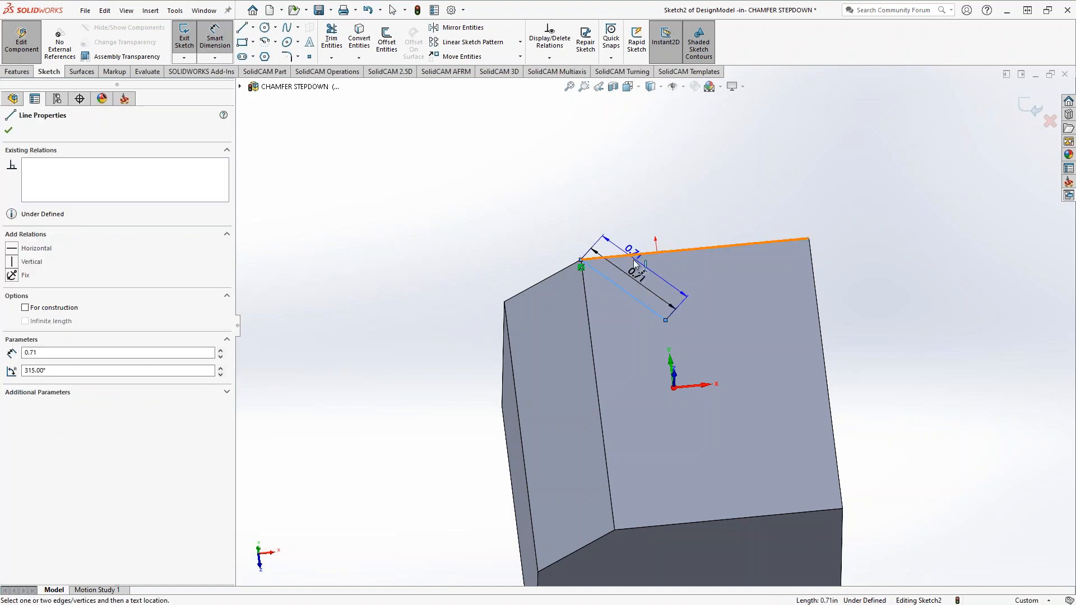
click(635, 261)
click(649, 274)
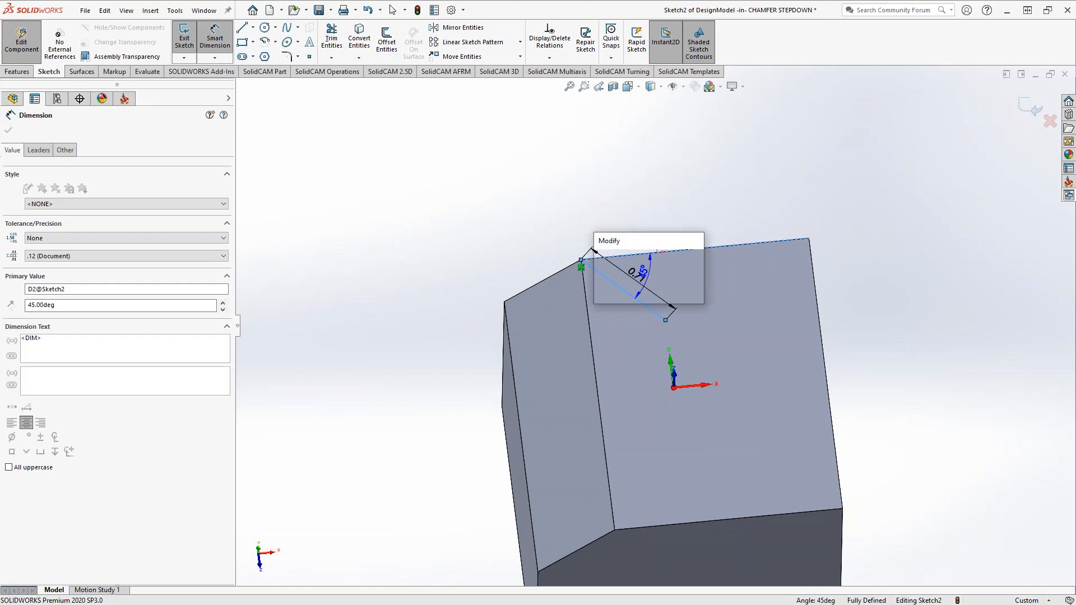
key(Return)
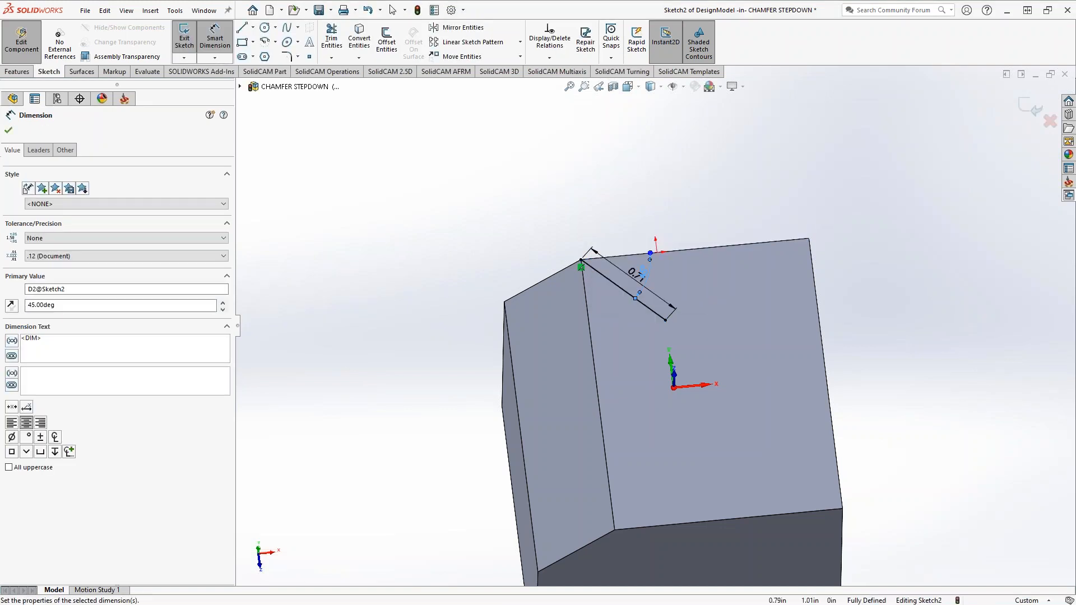
click(8, 132)
click(1031, 110)
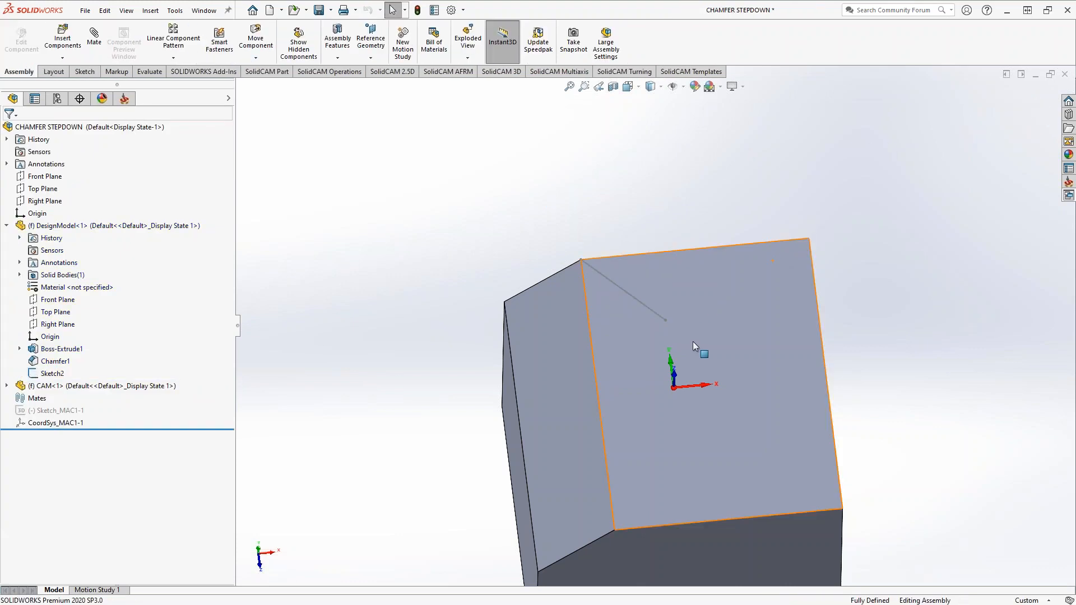
Add a Translated Surface milling operation after HSS_PC_Lin_faces_1 in the CAM operations
middle_drag(588, 277, 785, 349)
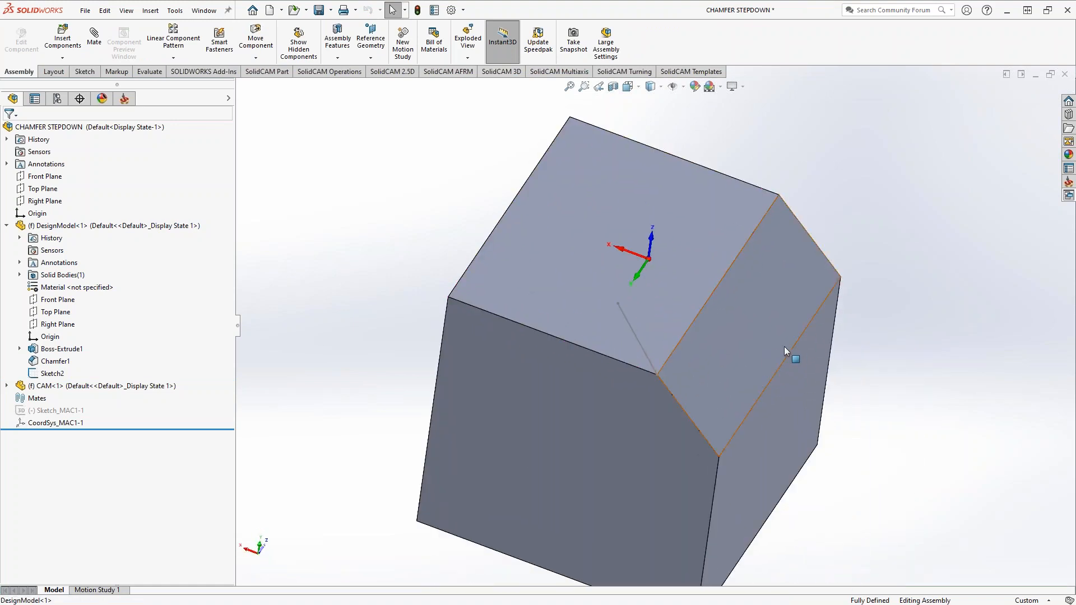
scroll(776, 339, up, 2)
click(125, 99)
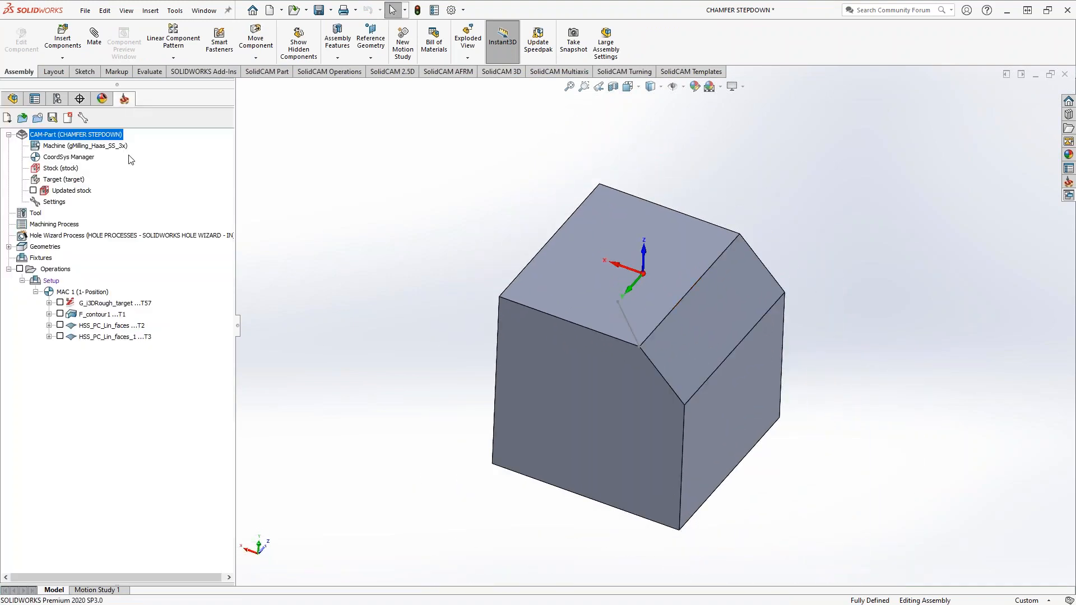
click(98, 337)
right_click(98, 339)
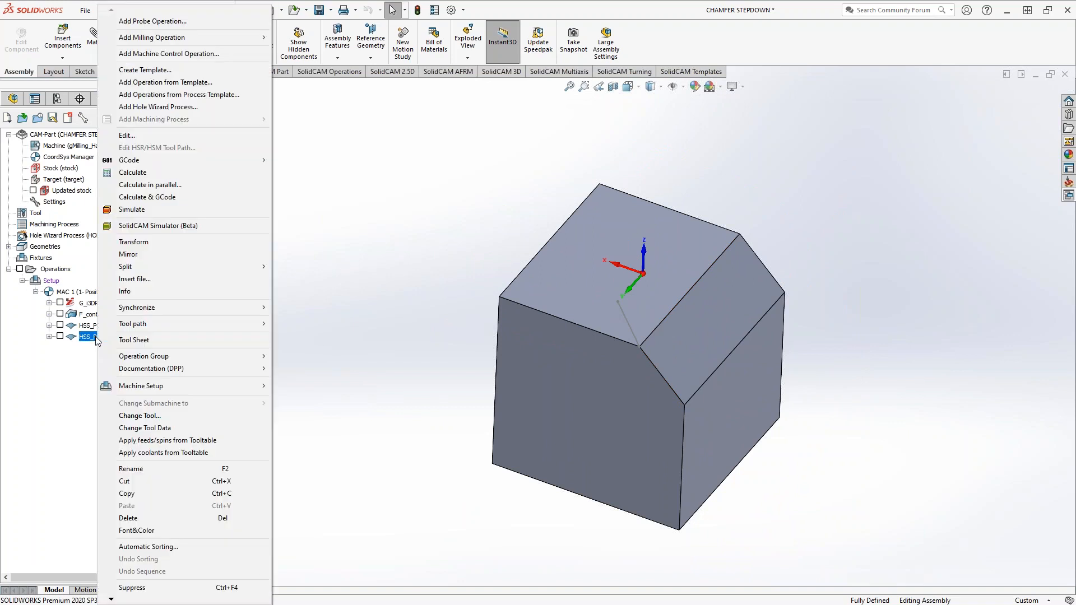
mouse_move(189, 39)
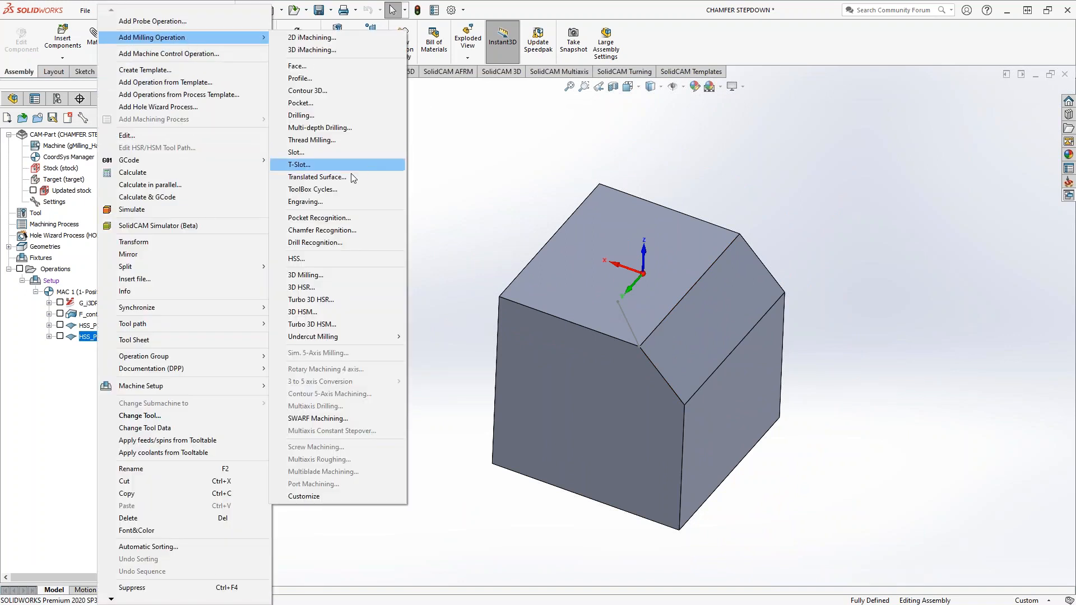
click(335, 178)
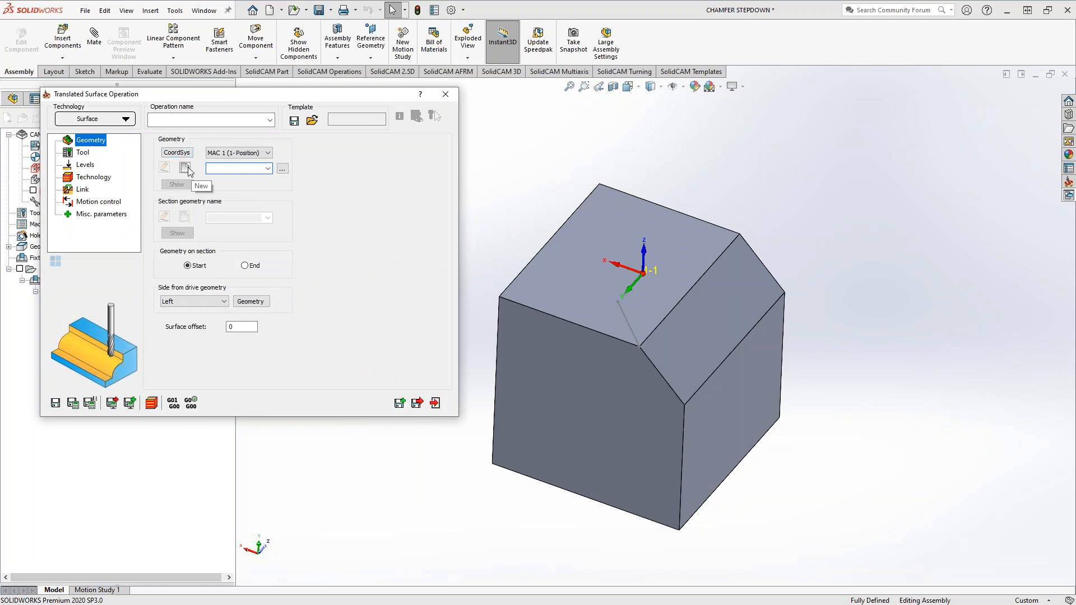
Define contour2 as the new drive geometry from the edge between the top face and the chamfer
click(185, 168)
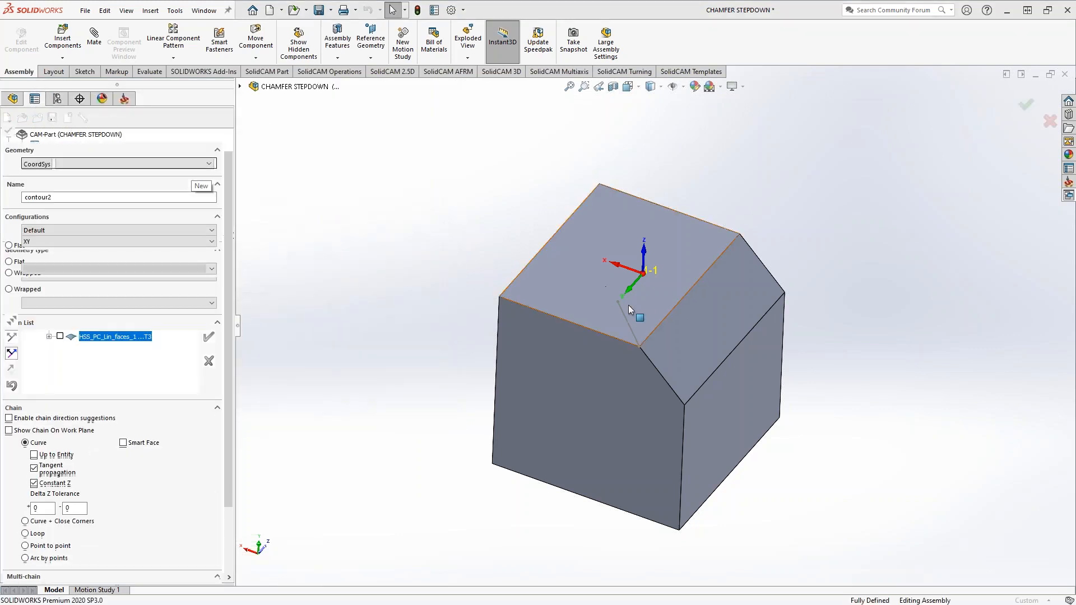
click(653, 332)
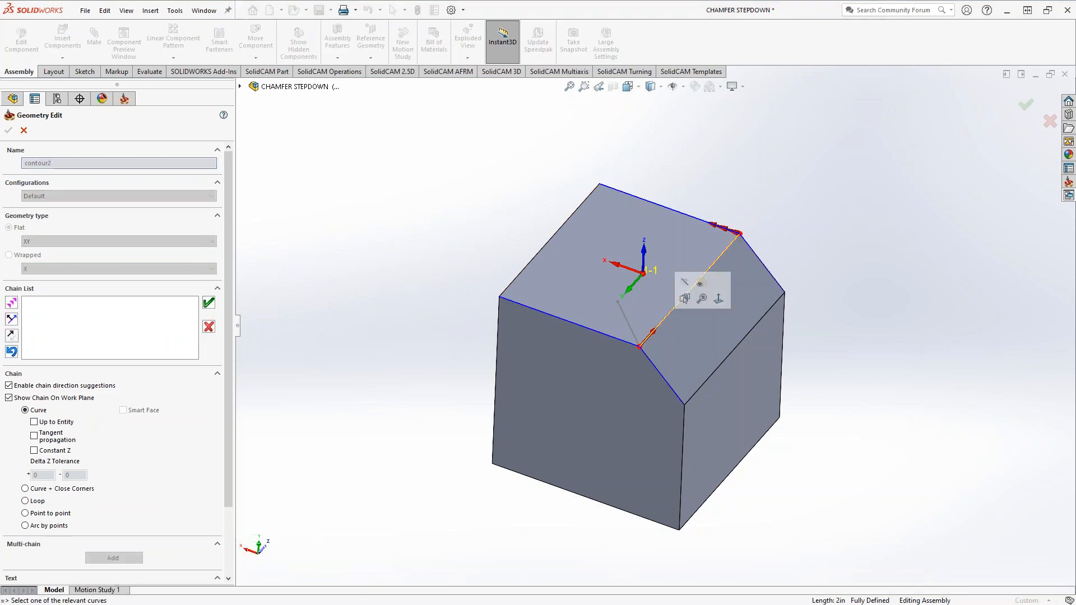
click(209, 303)
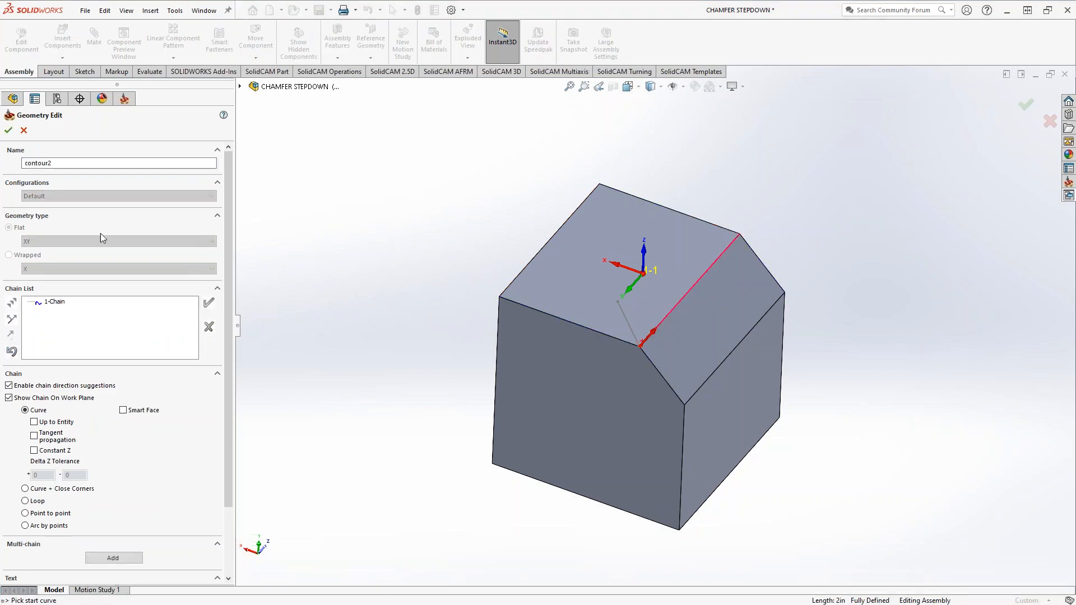
click(8, 130)
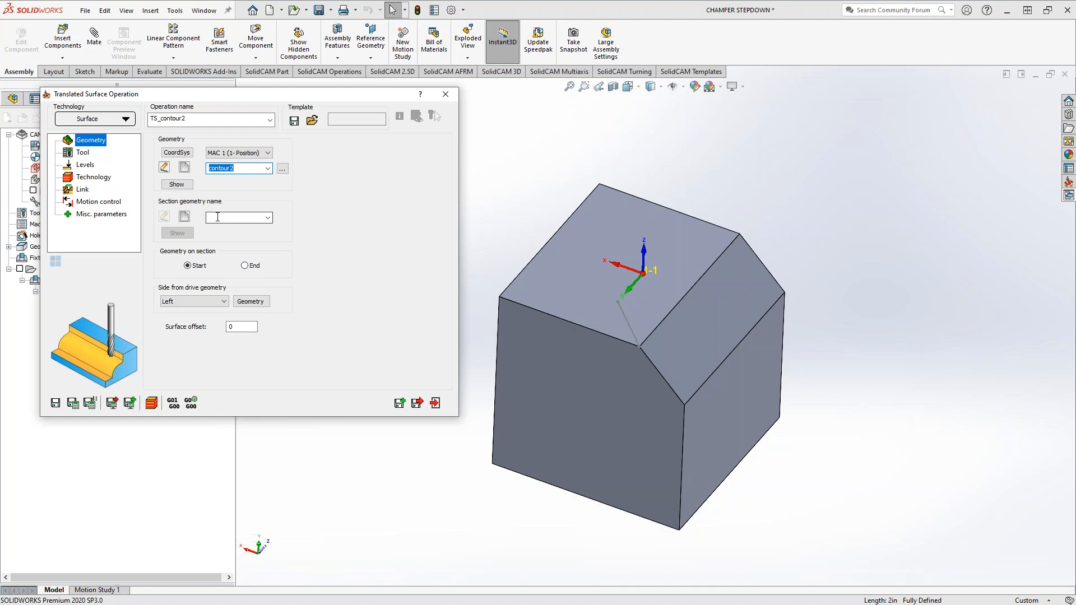
Start new section geometry sect2 with its reference point at the chamfer's upper corner, where the sketched line begins
click(185, 217)
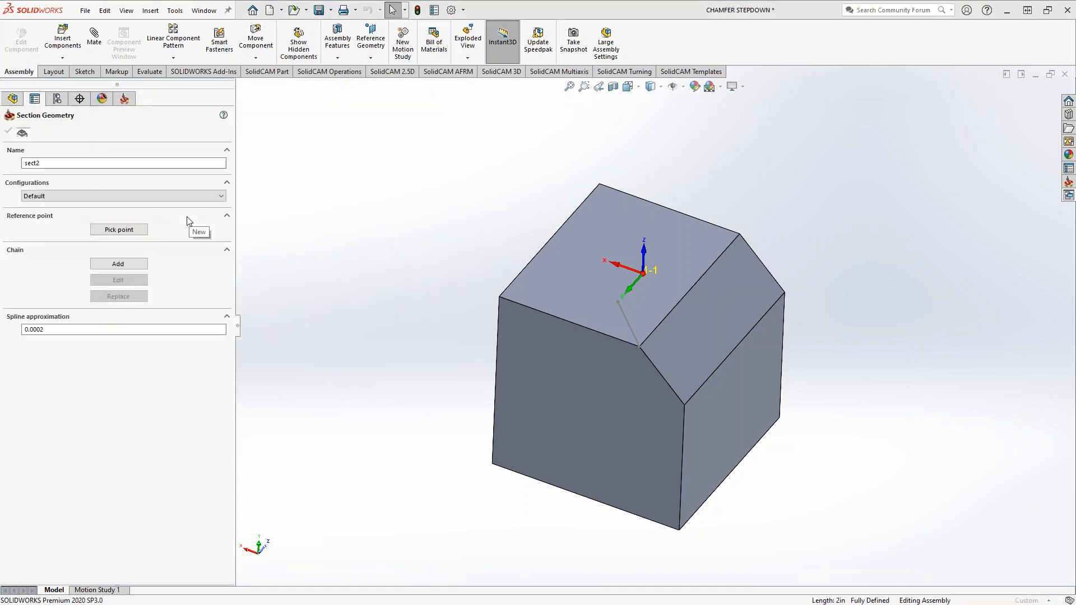
click(94, 230)
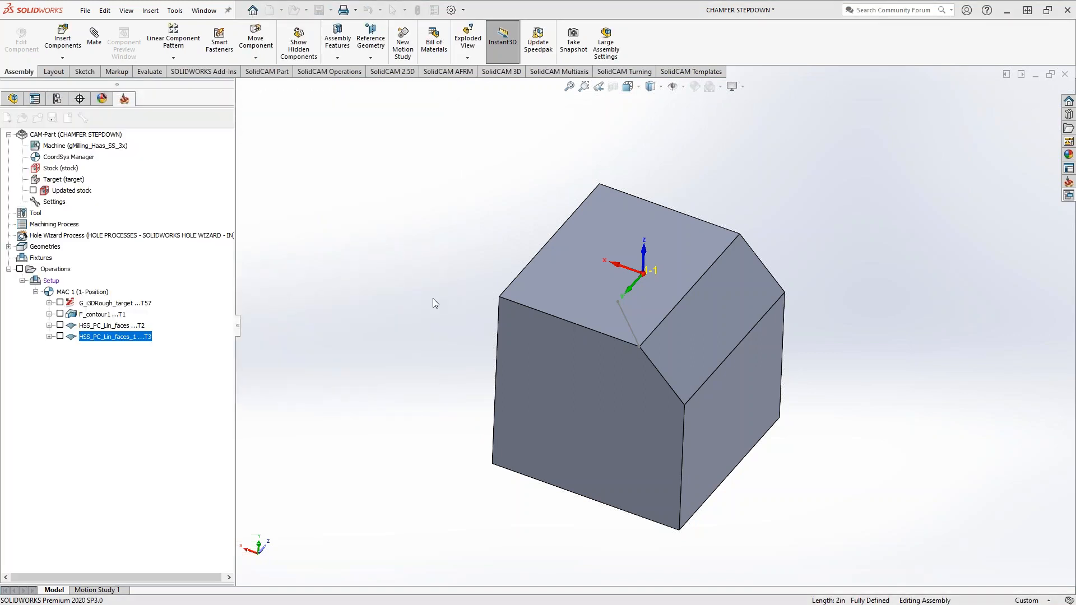
click(640, 347)
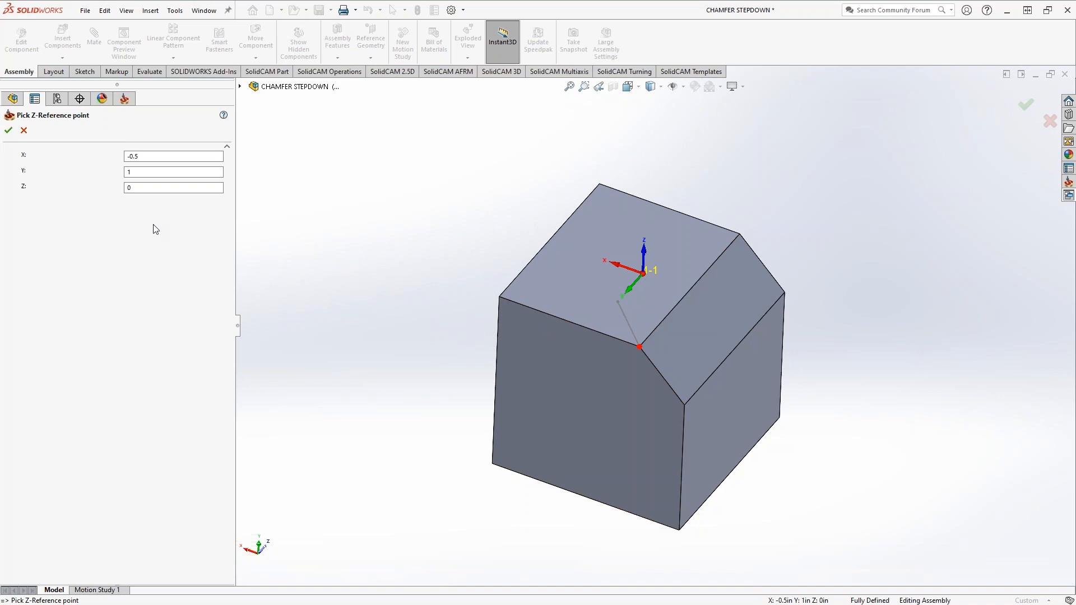
click(8, 131)
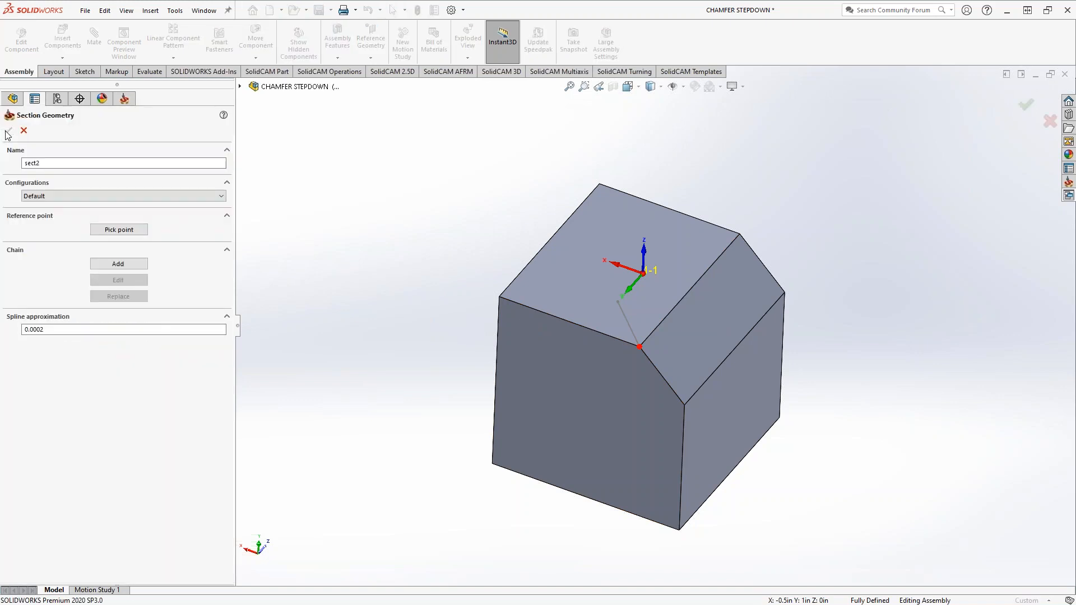
Use the 0.71 in sketched line as the section chain and set the side from drive geometry to Right
click(117, 264)
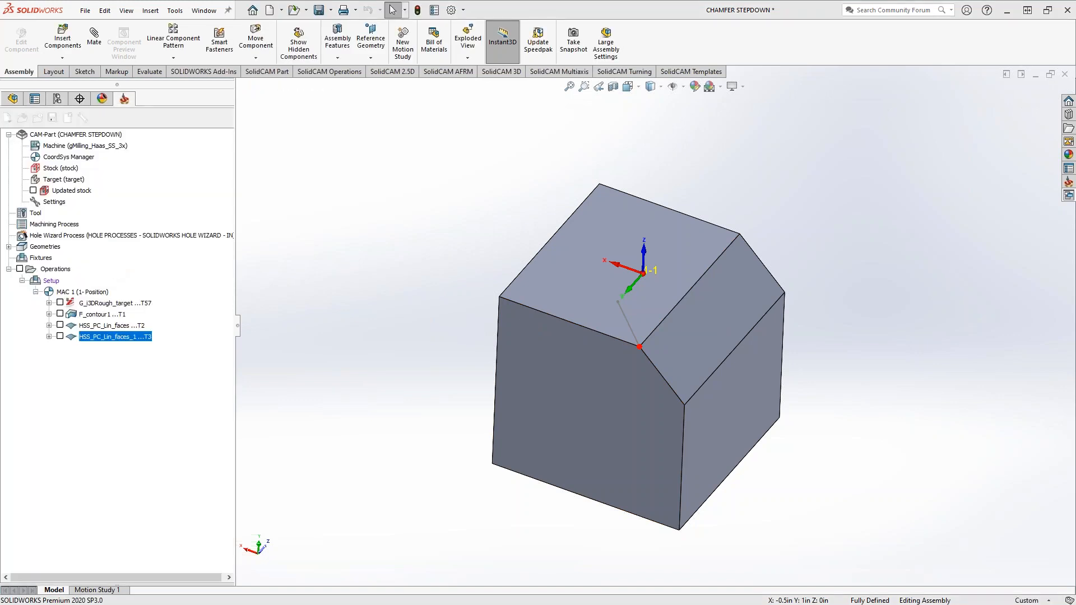
click(628, 335)
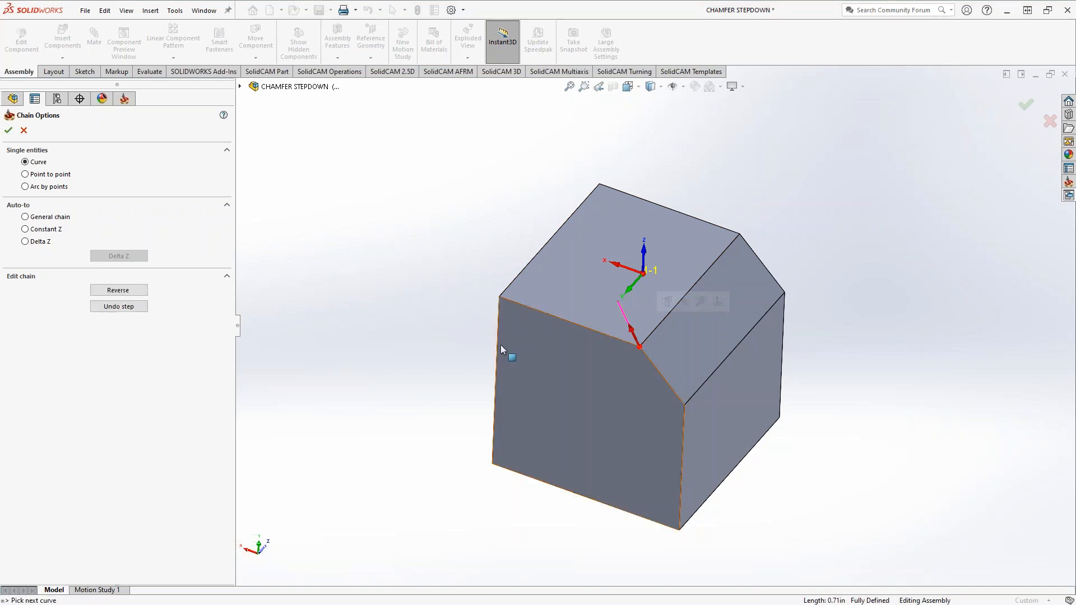
click(8, 131)
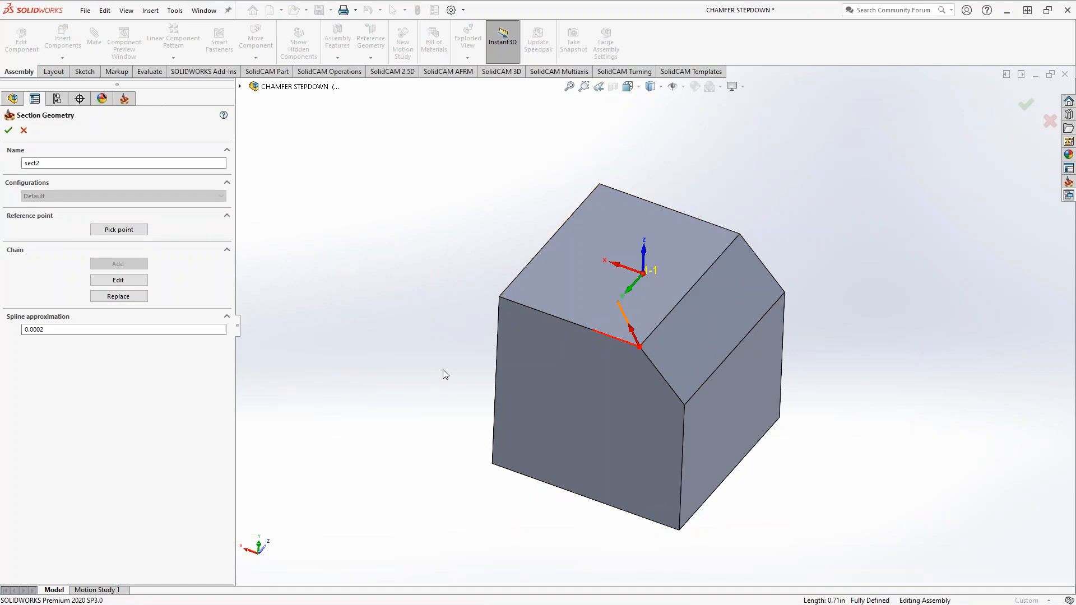
click(9, 130)
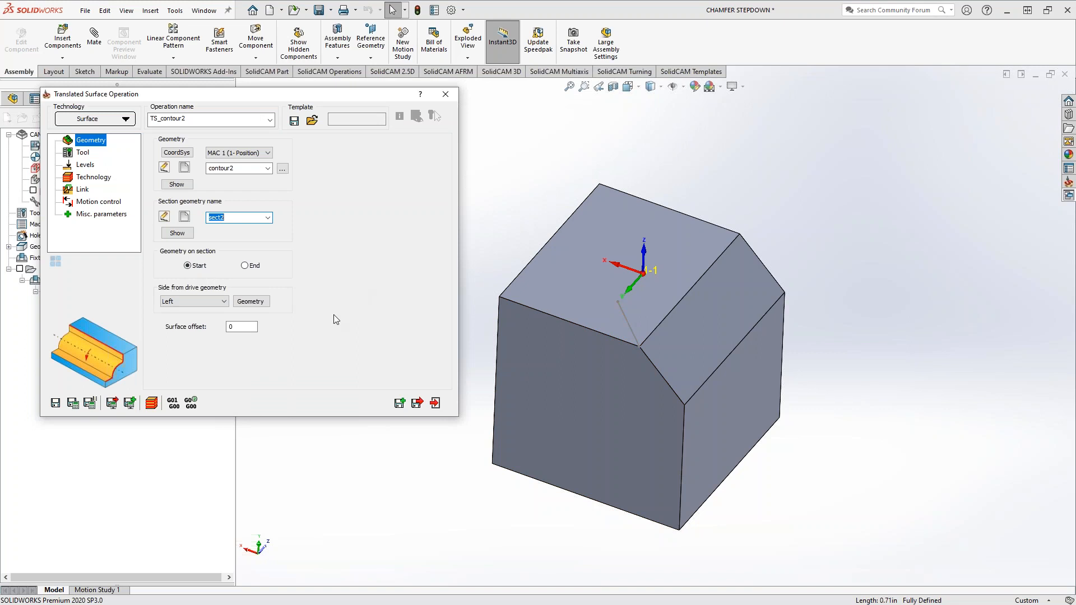
click(223, 302)
click(173, 311)
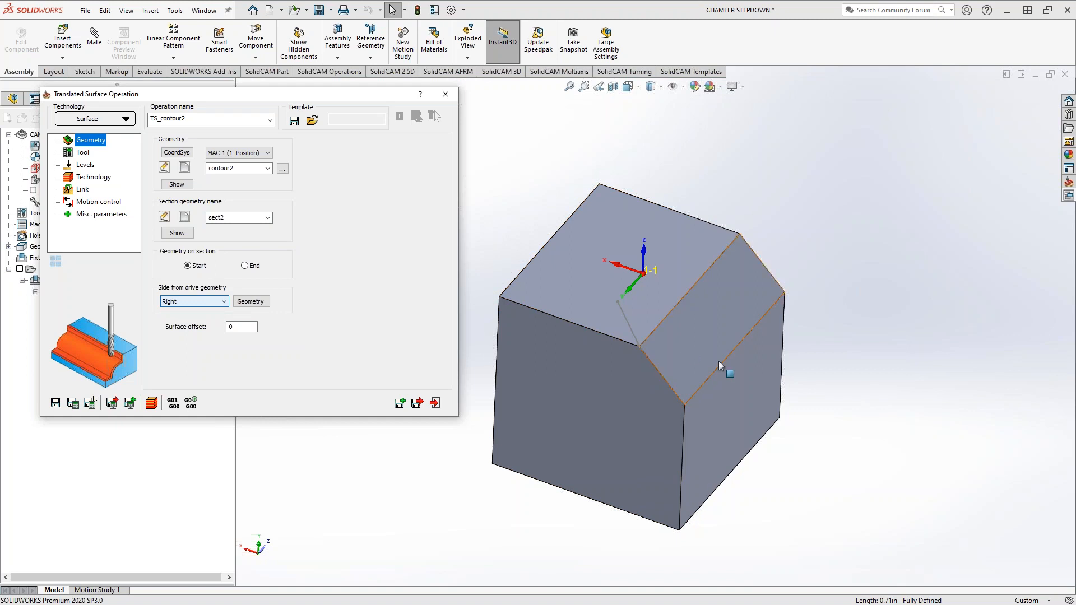
Assign tool 57, the 1 inch end mill, and take the upper milling level from the block's top face
click(83, 153)
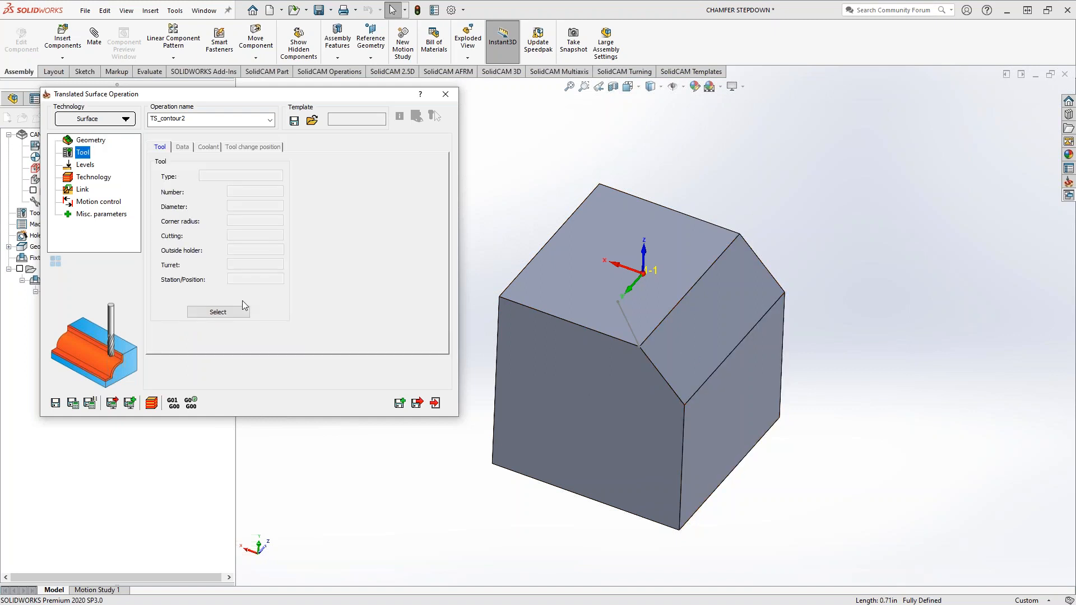
click(233, 312)
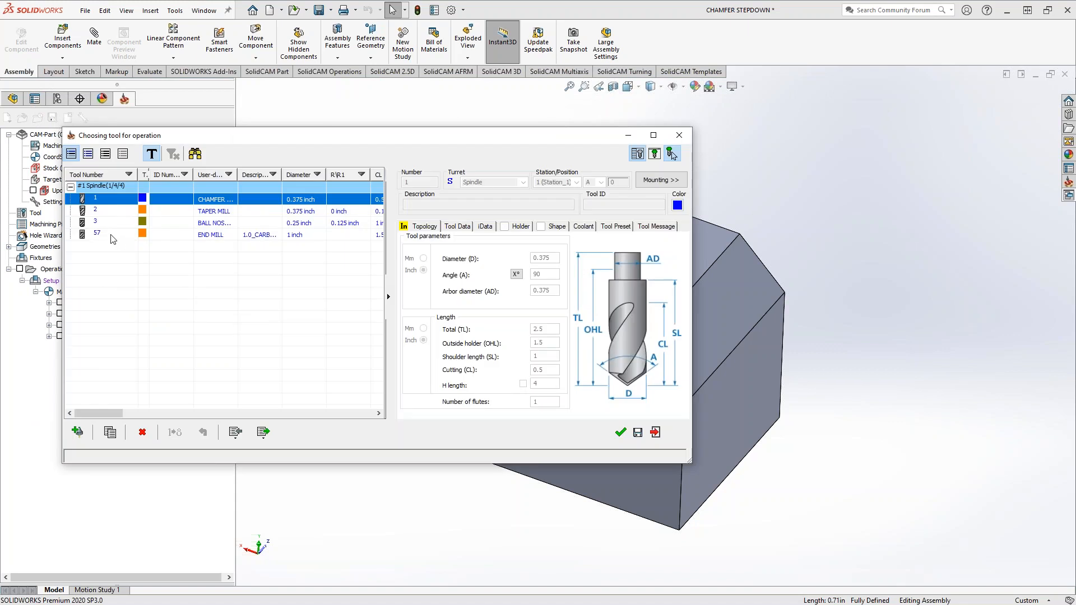
click(112, 236)
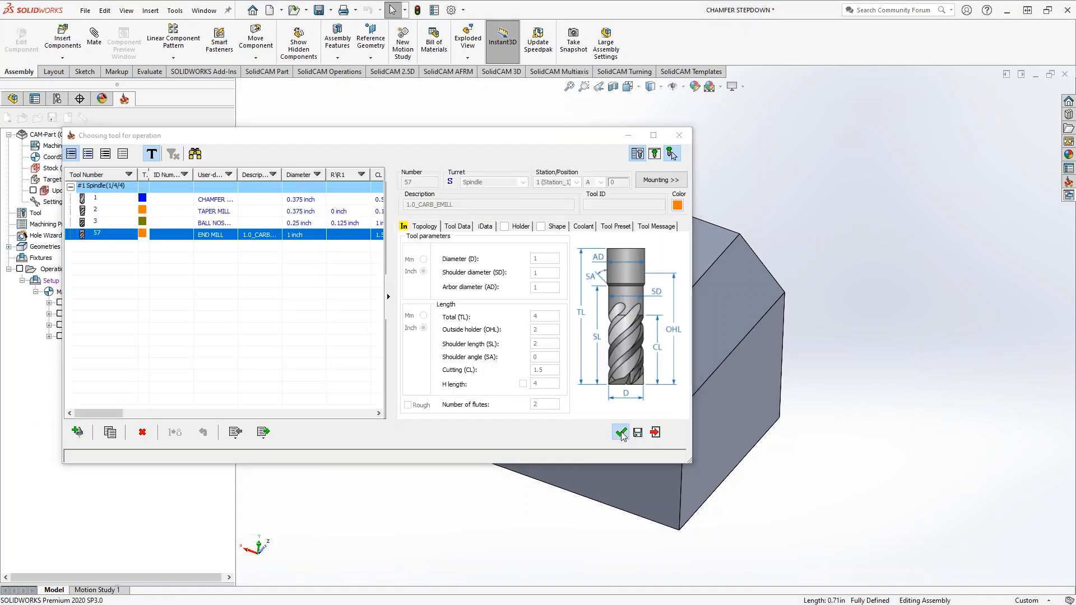
click(621, 432)
click(81, 167)
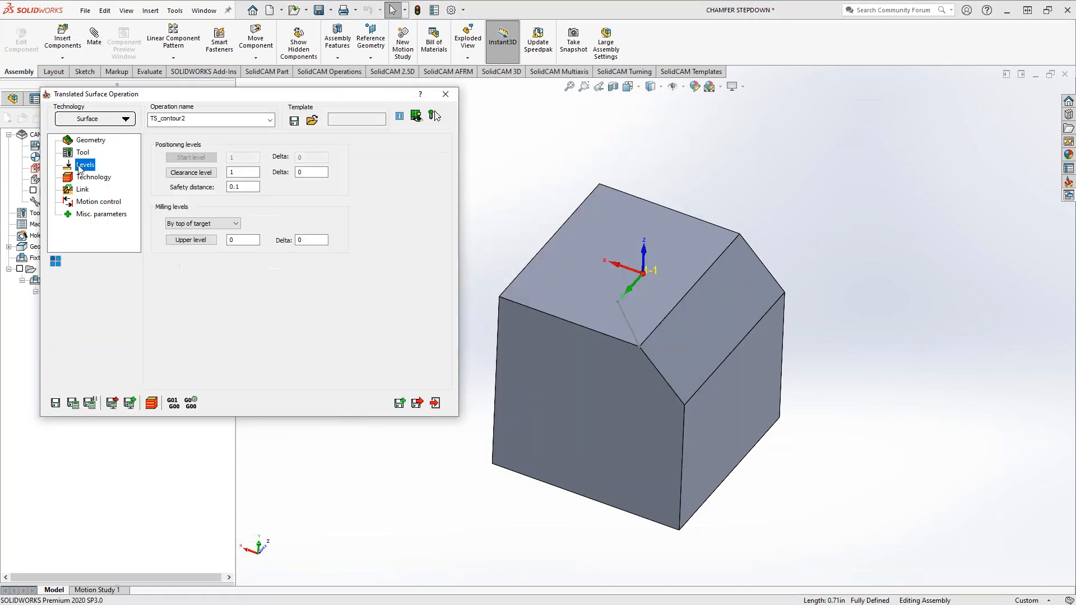
click(571, 289)
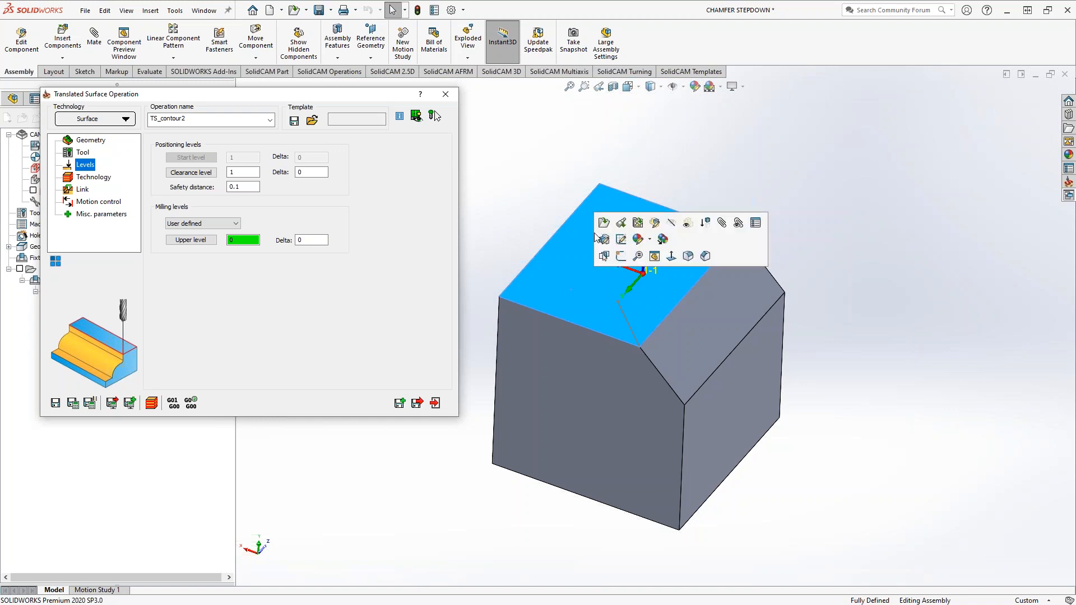
Enable roughing with a 0.05 step down and 0.8 overlap, and save and calculate the translated surface operation
click(95, 178)
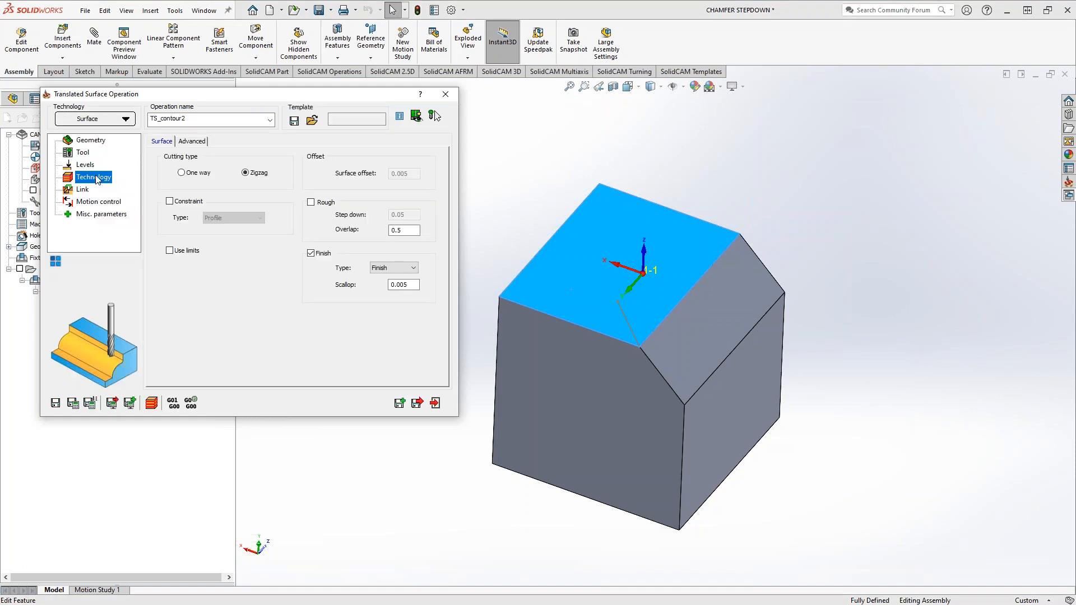
click(312, 202)
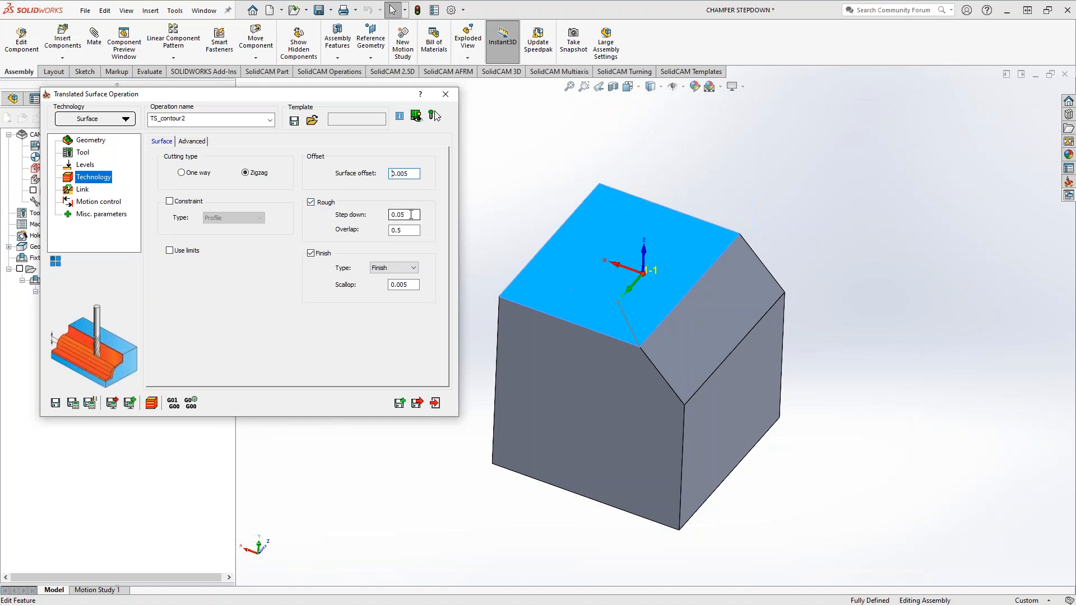
double_click(390, 215)
key(Tab)
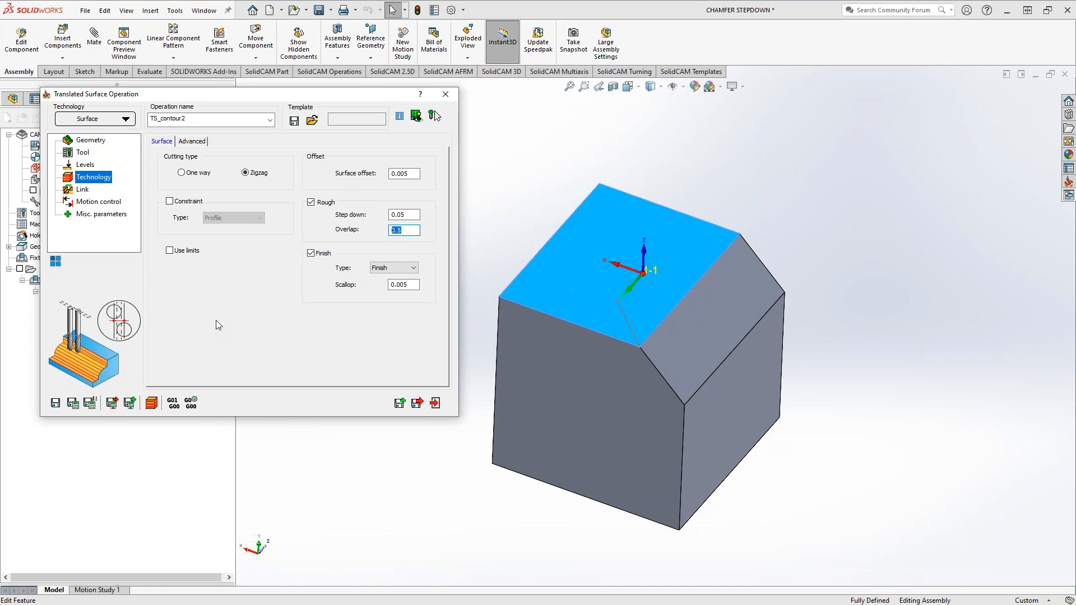
text(.8)
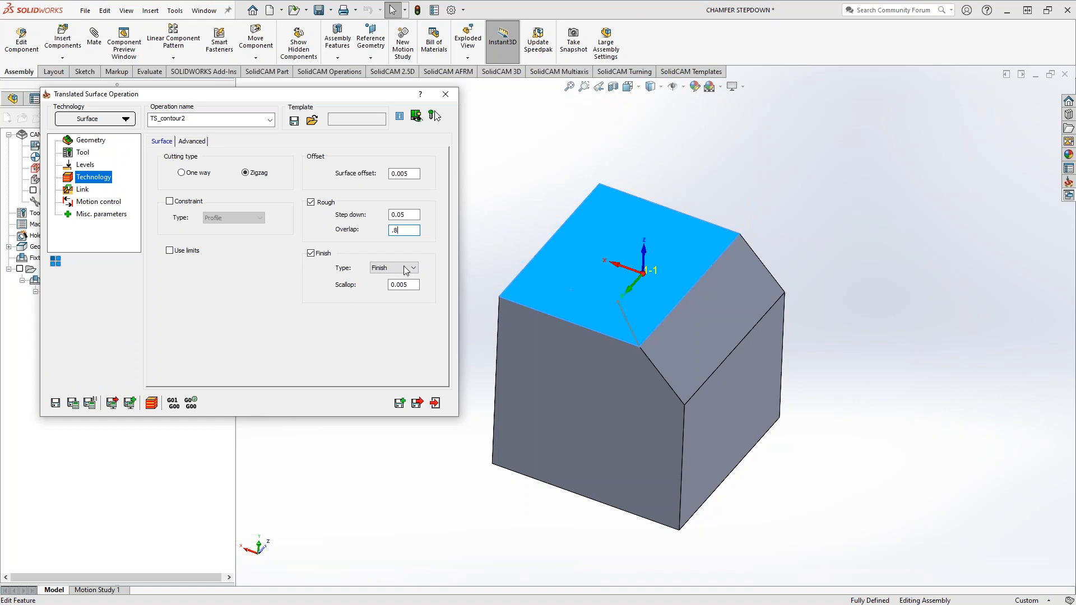
double_click(413, 284)
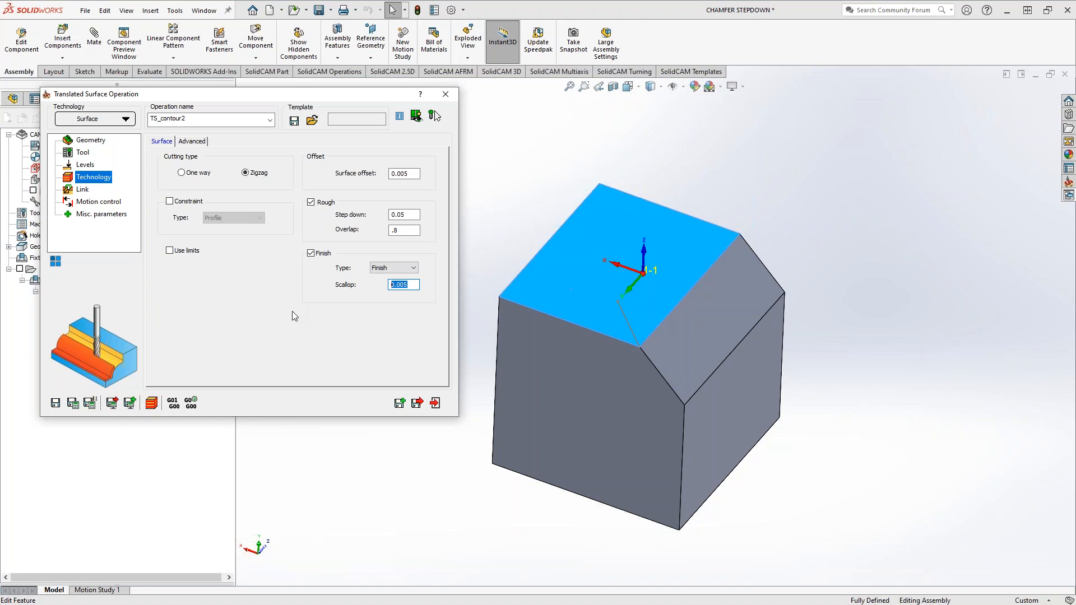
click(73, 403)
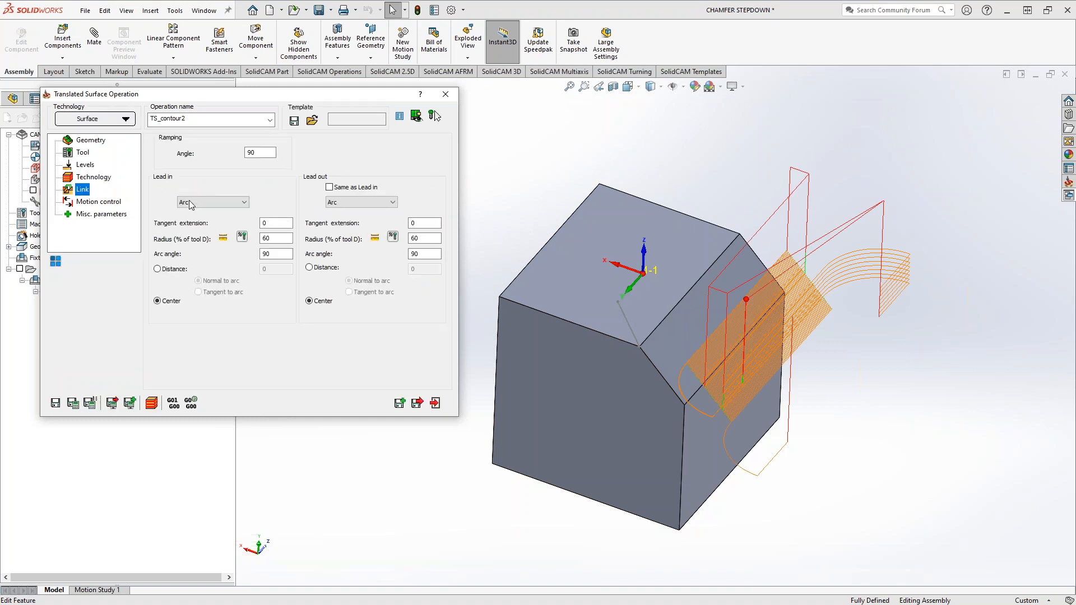
Change the lead-in to Normal, make the lead-out the same as the lead-in, and save and calculate the operation
click(193, 202)
click(194, 220)
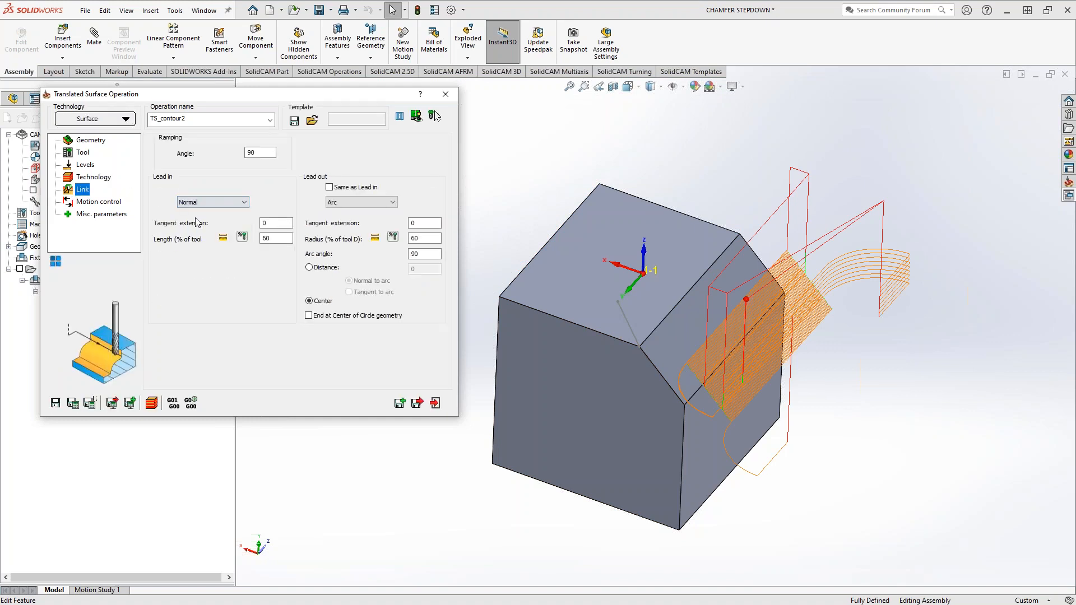
click(330, 188)
click(73, 403)
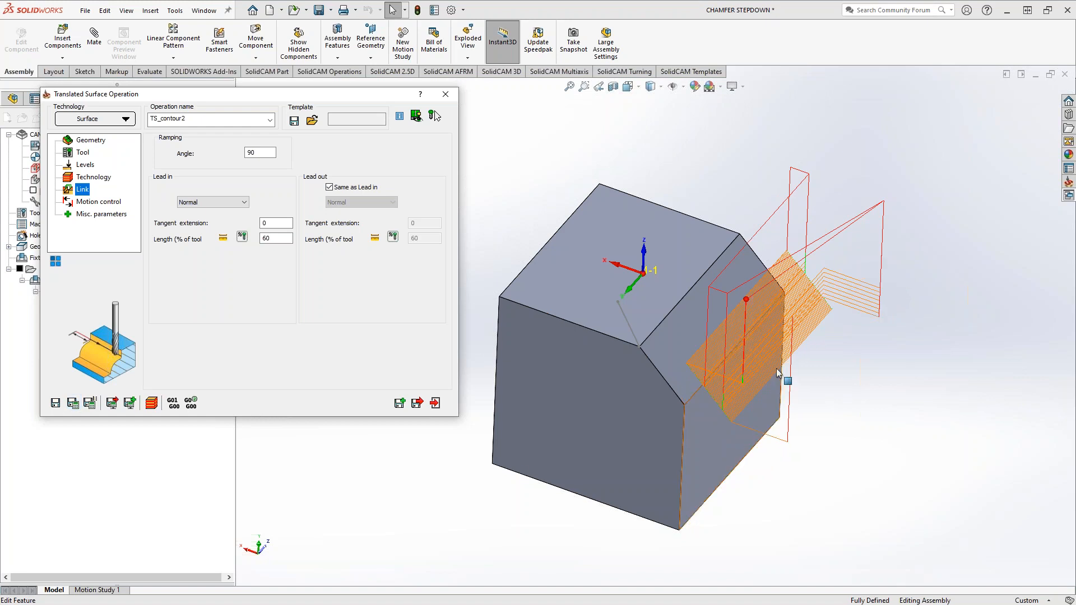
Turn off the finish pass of TS_contour2, leaving roughing only, and save and calculate the operation
middle_drag(777, 390, 797, 296)
click(93, 178)
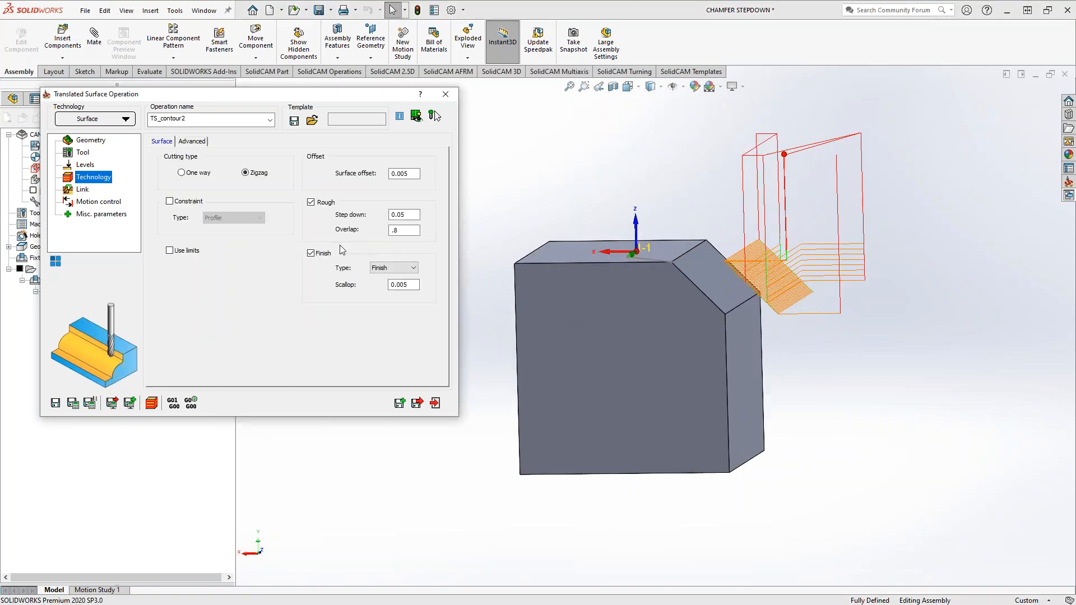
click(311, 253)
click(72, 406)
mouse_move(747, 284)
middle_down()
mouse_move(782, 264)
mouse_move(743, 303)
middle_up()
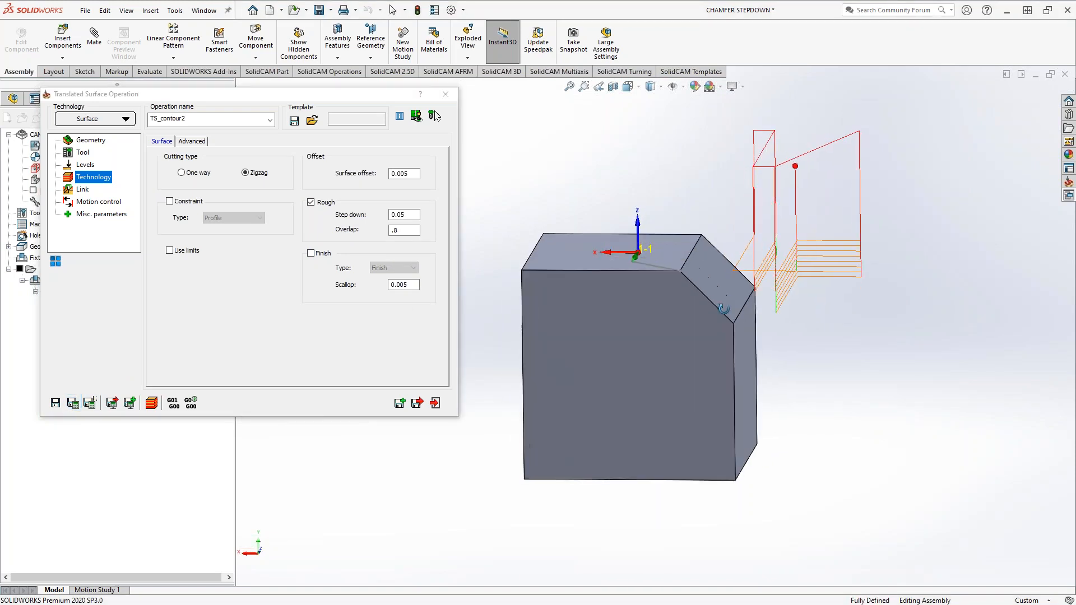
Copy the operation as TS_contour2_1 with Finish enabled instead of Rough, save and calculate it, and exit
click(400, 403)
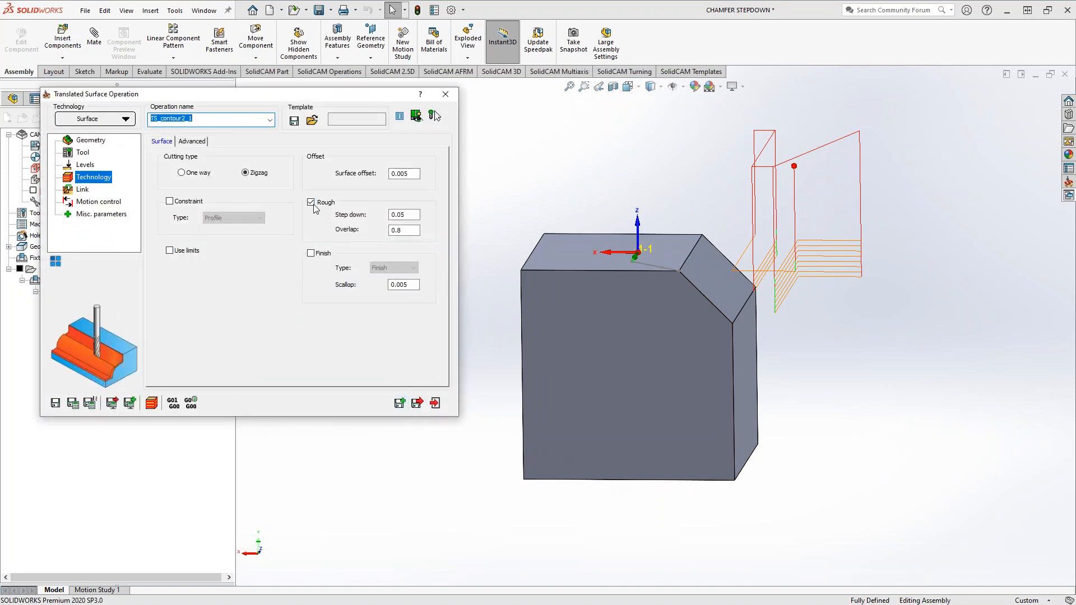
click(311, 202)
click(312, 253)
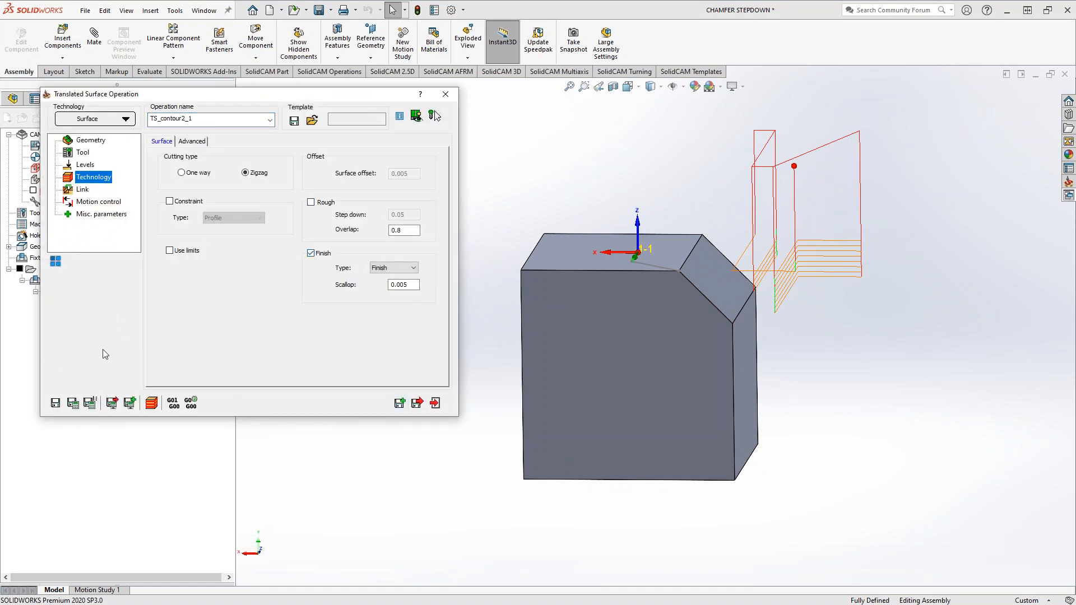
click(73, 404)
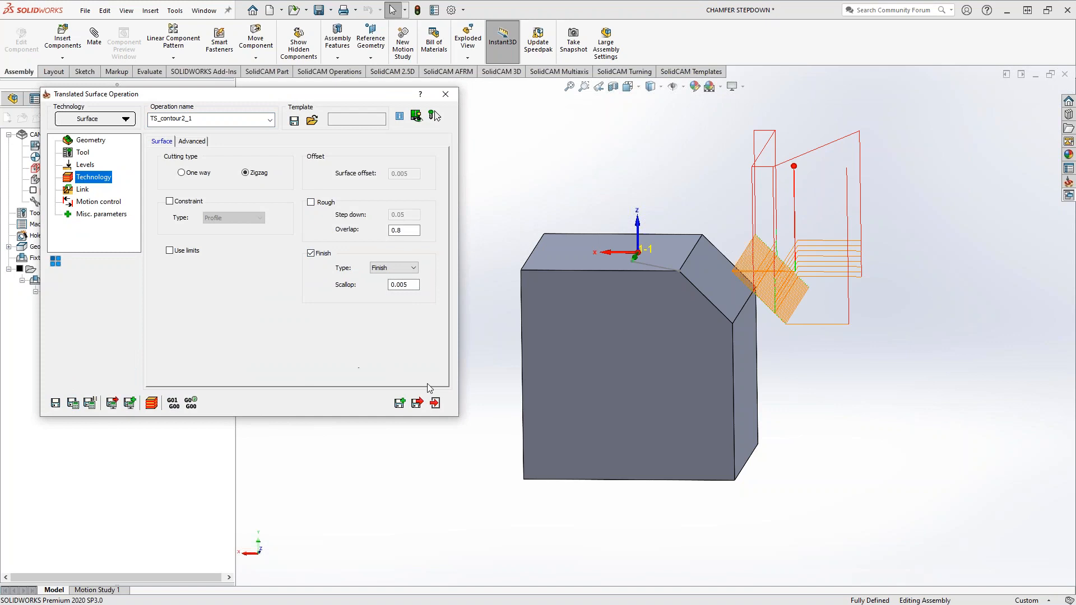
click(435, 403)
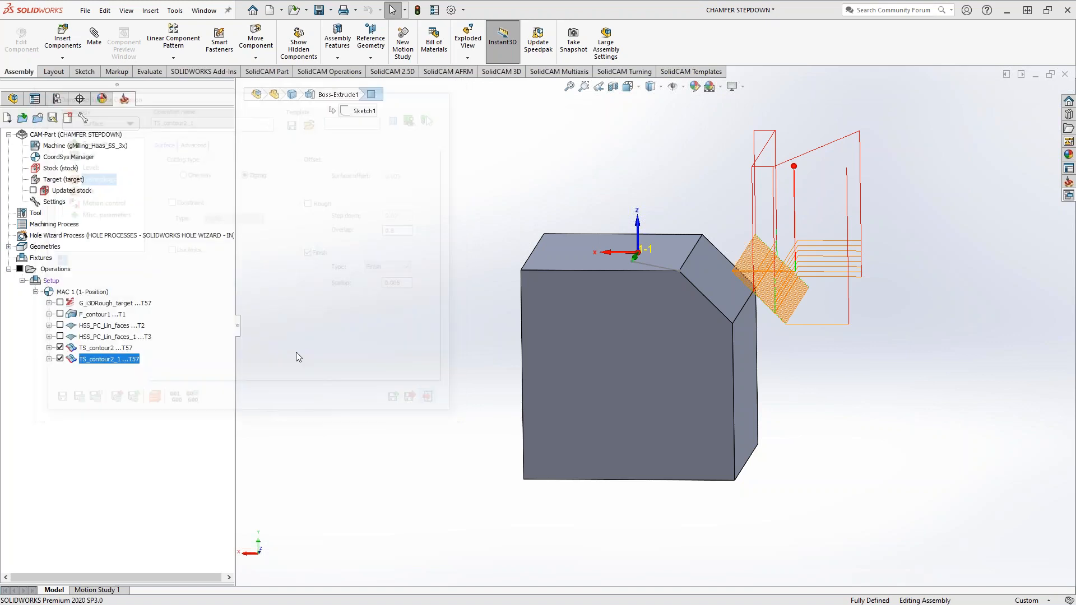
Suppress the four earlier operations, from the i3DRough operation through HSS_PC_Lin_faces_1
click(106, 340)
shift+click(98, 305)
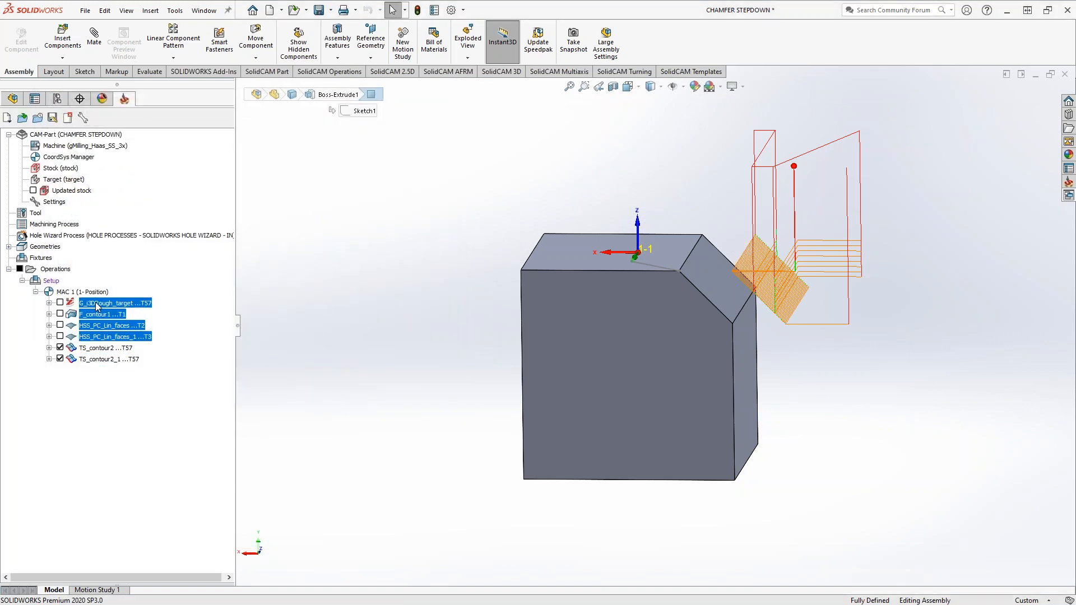
right_click(97, 305)
click(123, 587)
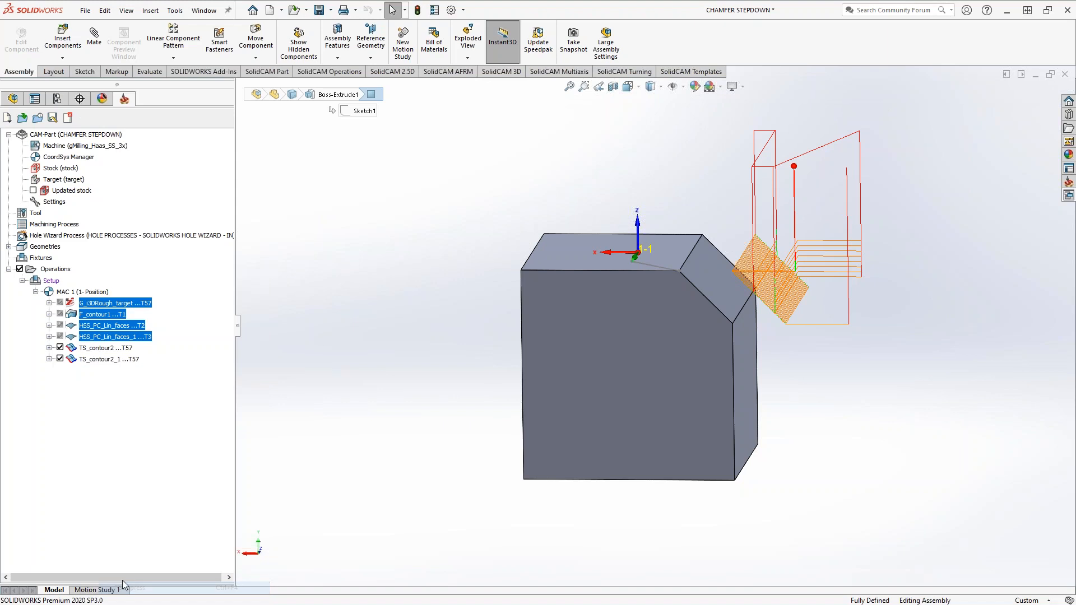
Simulate all active operations in SolidVerify, running through the operations, and exit the simulation
right_click(55, 269)
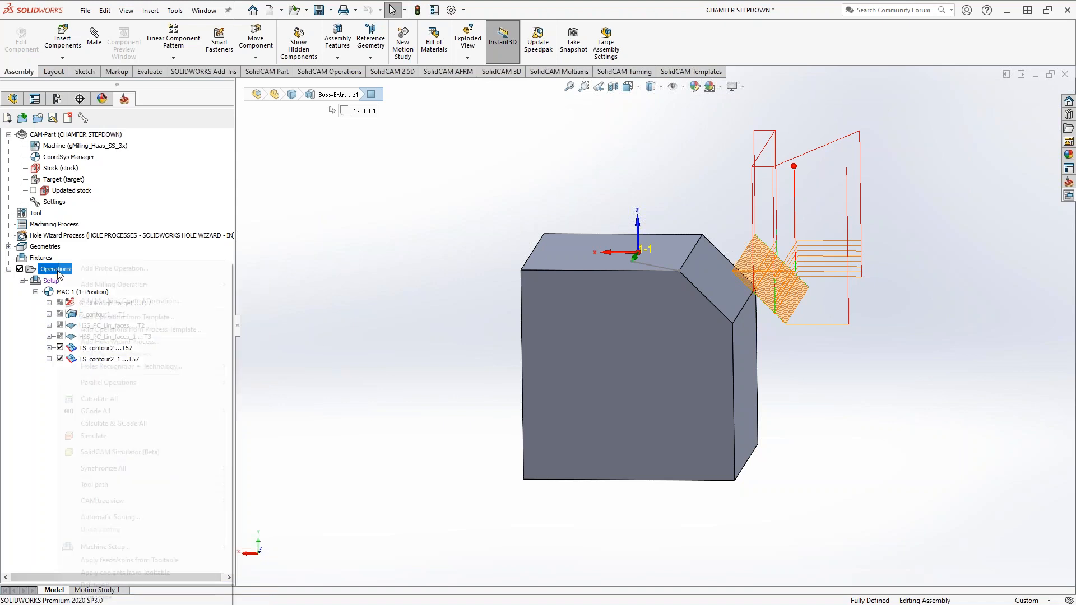
click(117, 436)
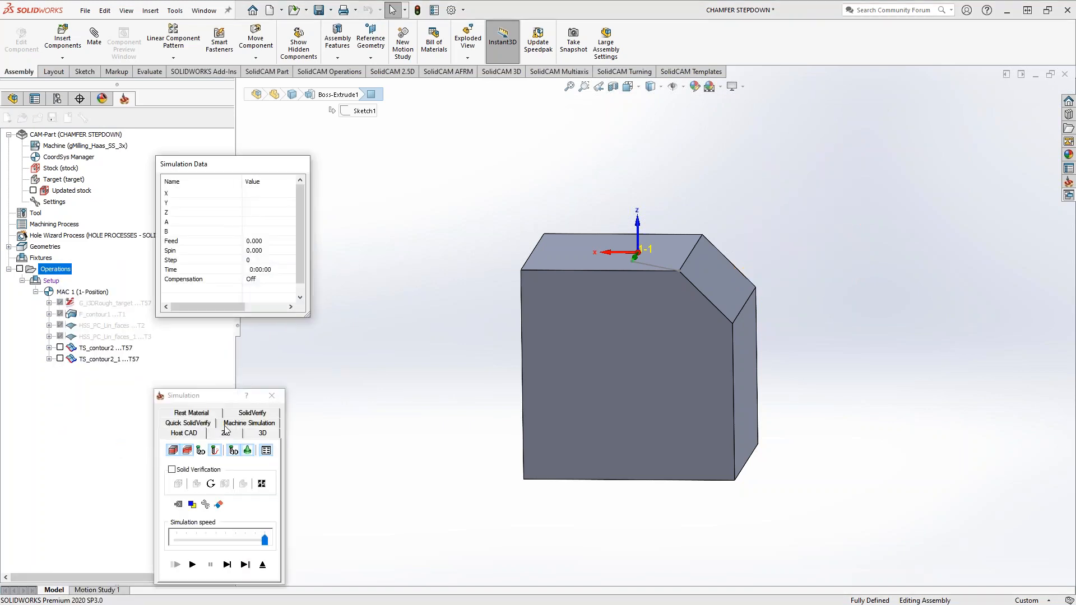
click(243, 413)
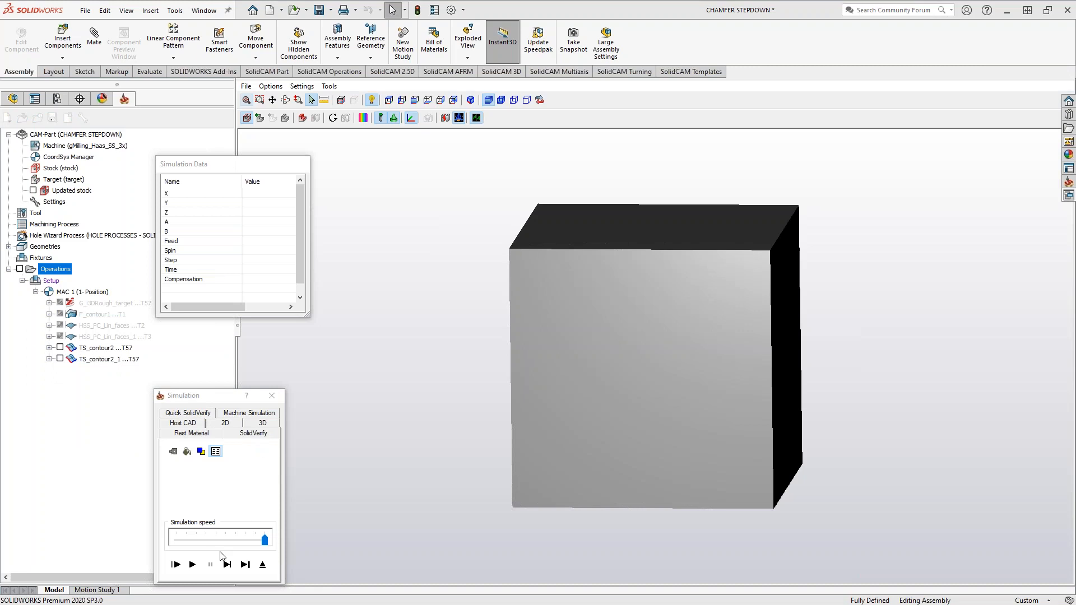
click(245, 564)
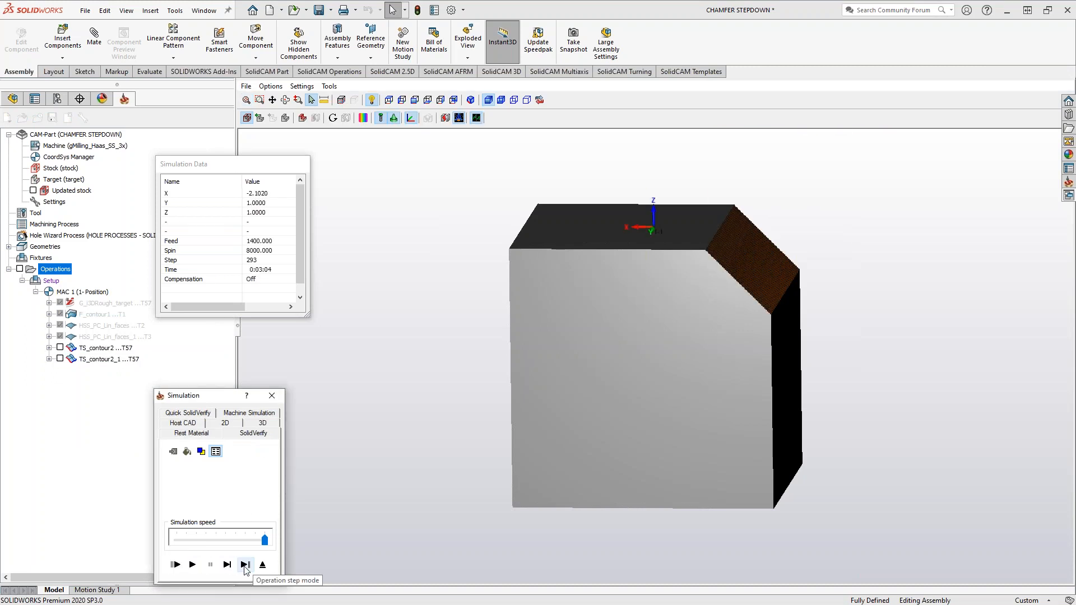
click(263, 564)
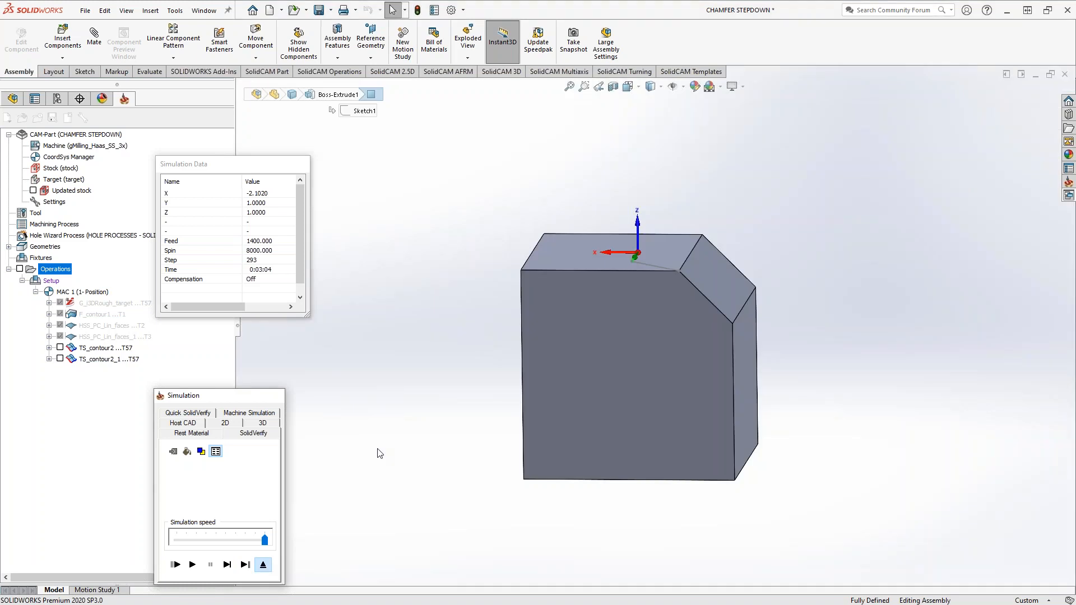
Hide the tool paths of all operations and save the assembly
middle_drag(590, 348, 552, 409)
scroll(752, 229, down, 2)
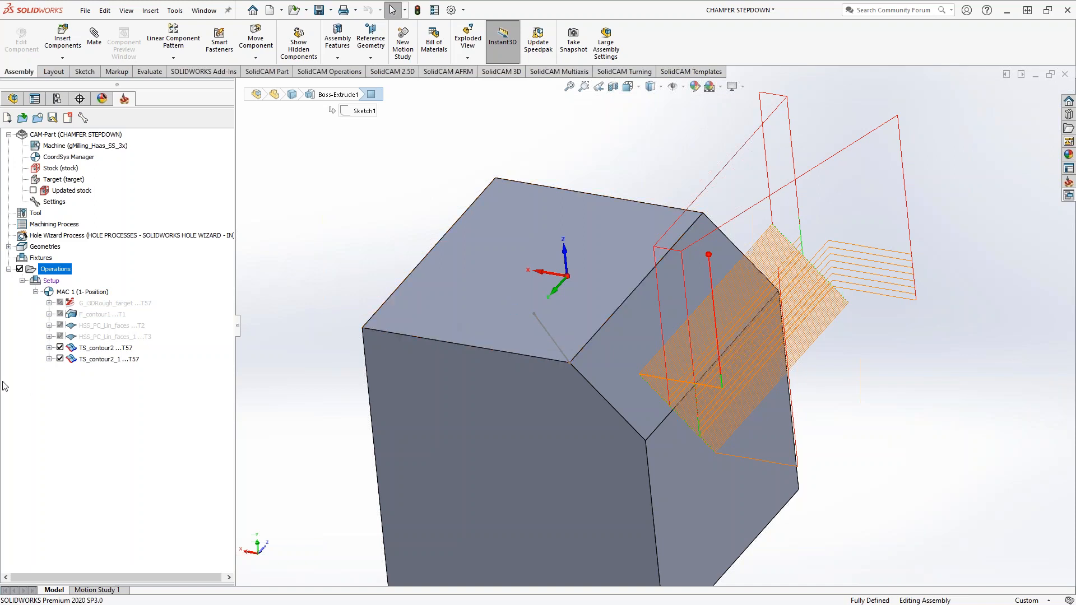
click(19, 270)
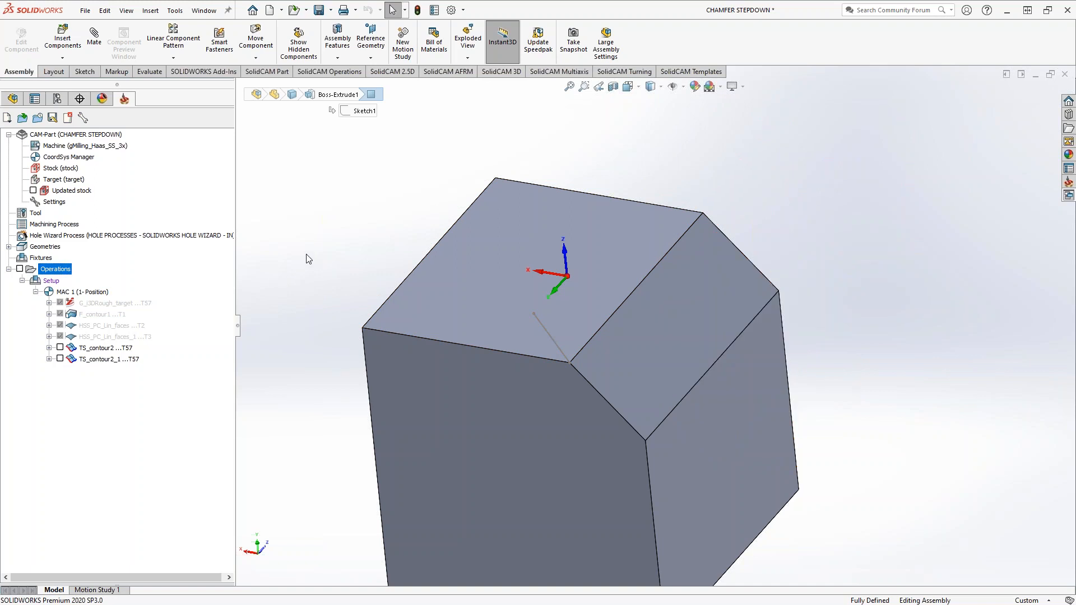
key(ctrl+s)
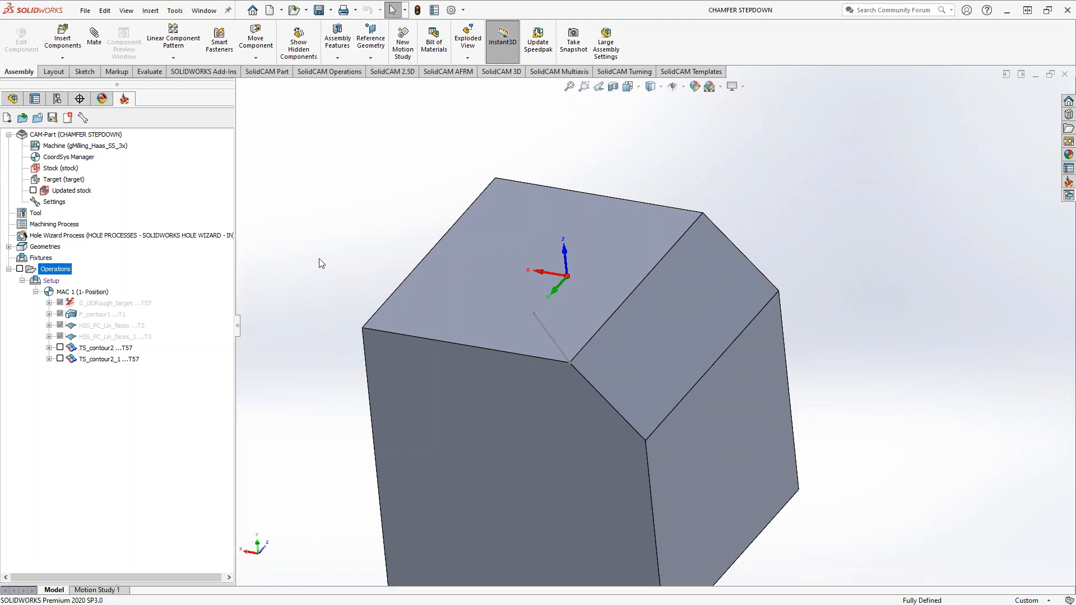
Add a new Profile milling operation after the suppressed HSS_PC_Lin_faces_1 operation
scroll(324, 301, up, 3)
middle_drag(372, 305, 463, 247)
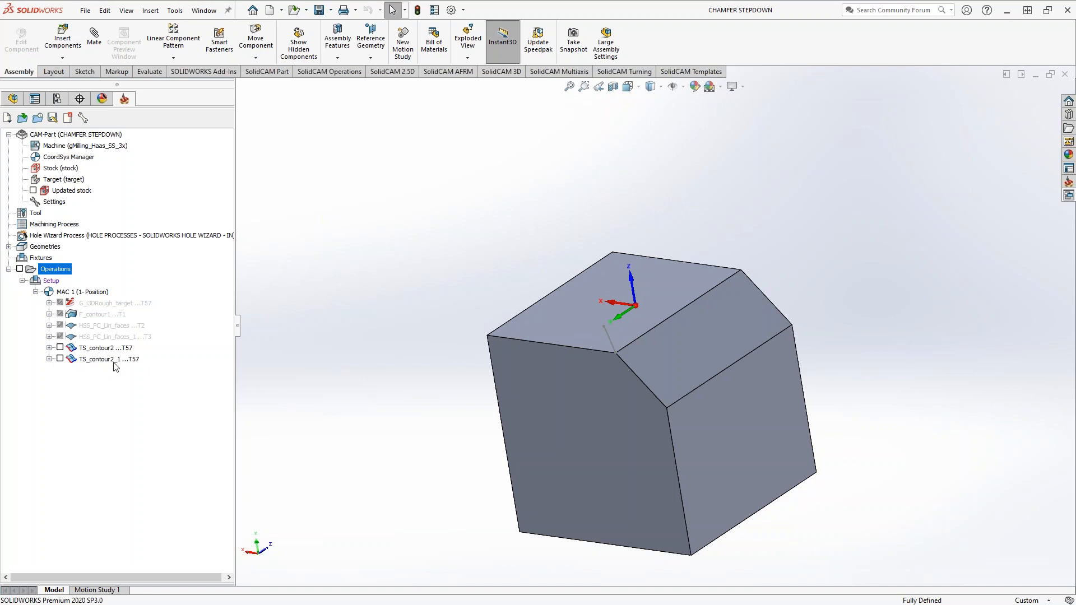
right_click(90, 337)
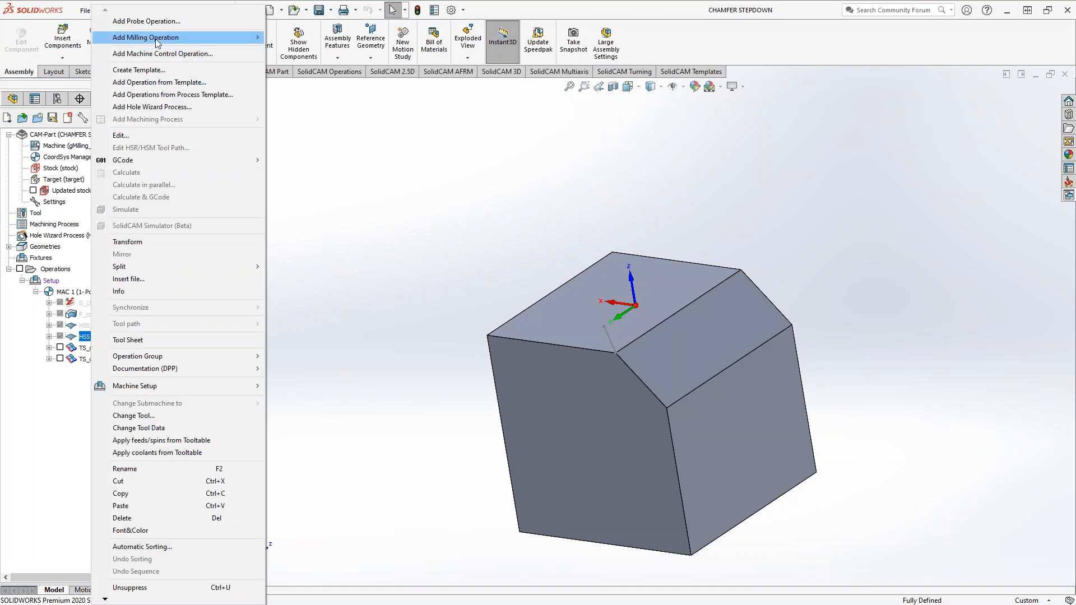
mouse_move(179, 40)
click(308, 82)
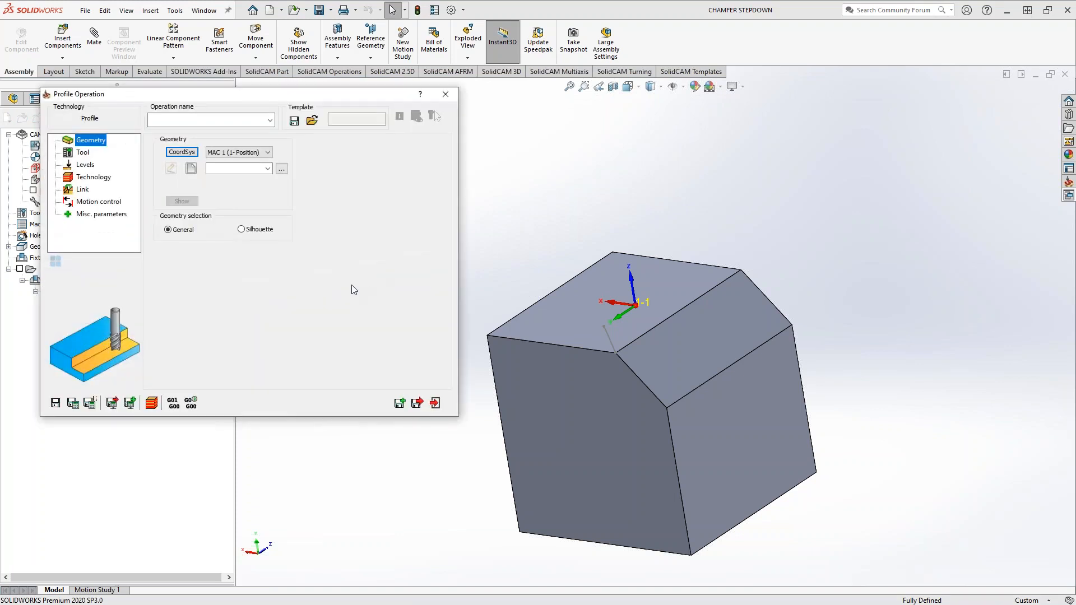
Review the Wall draft angle settings among the profile's advanced technology options and close them
click(101, 181)
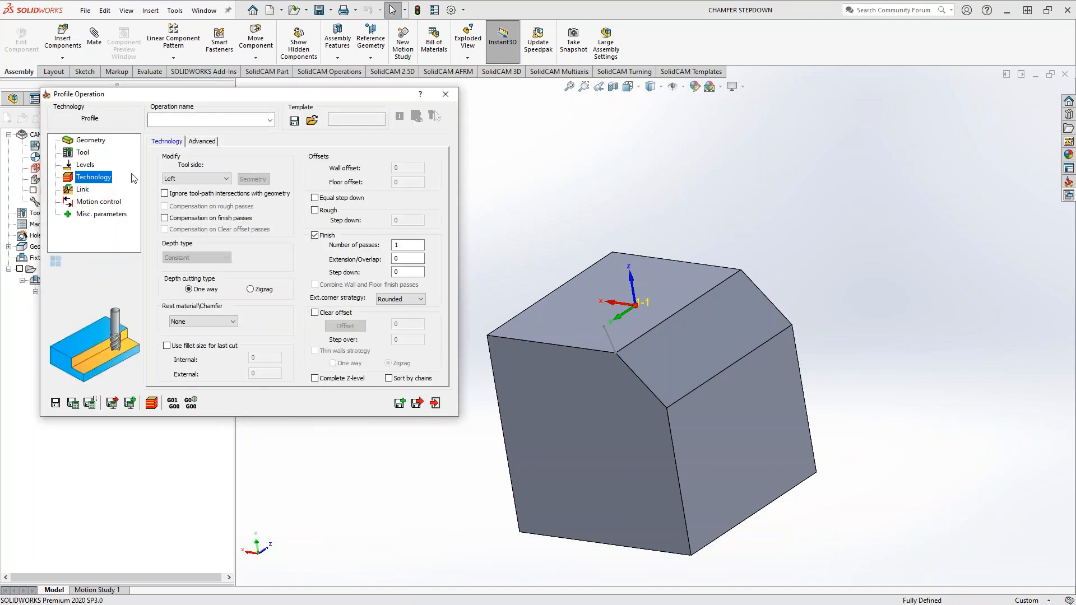
click(200, 142)
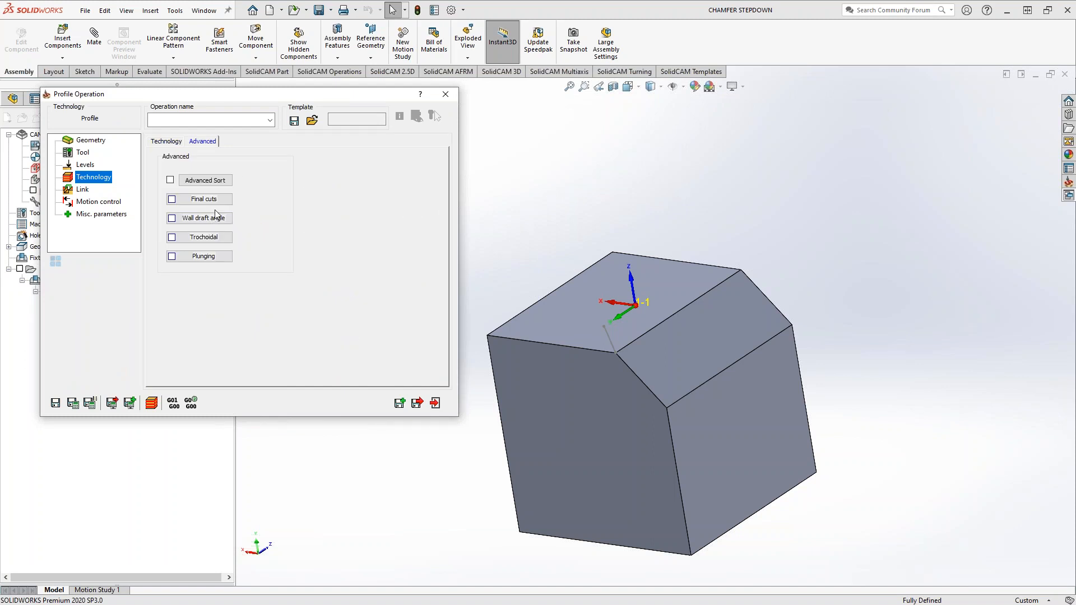
drag(135, 98, 192, 130)
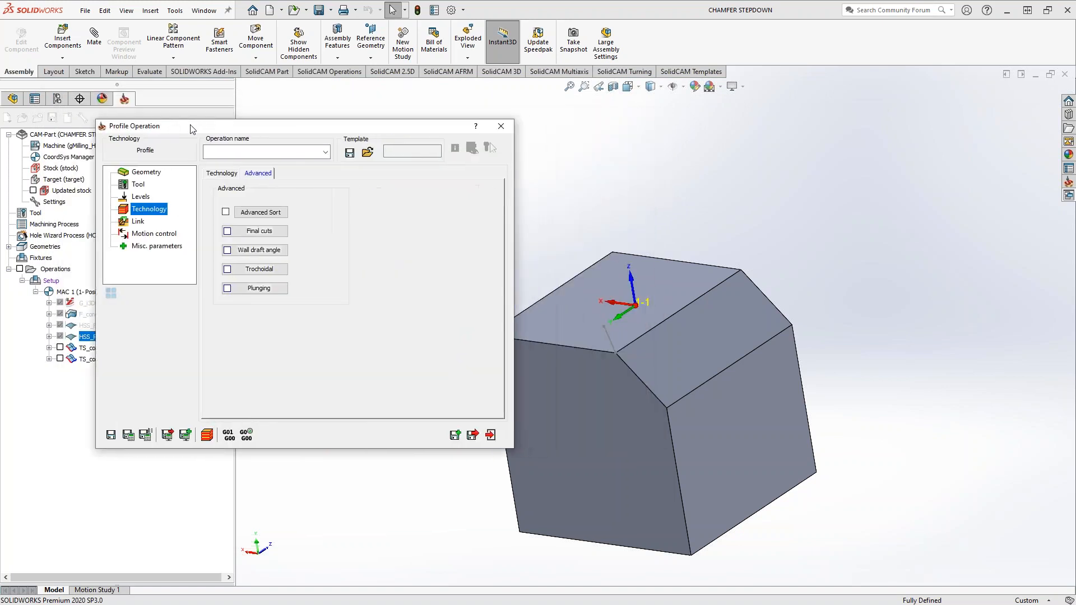
click(266, 252)
click(328, 337)
Define the profile geometry contour3 as a single chain along the chamfer's upper edge
click(148, 174)
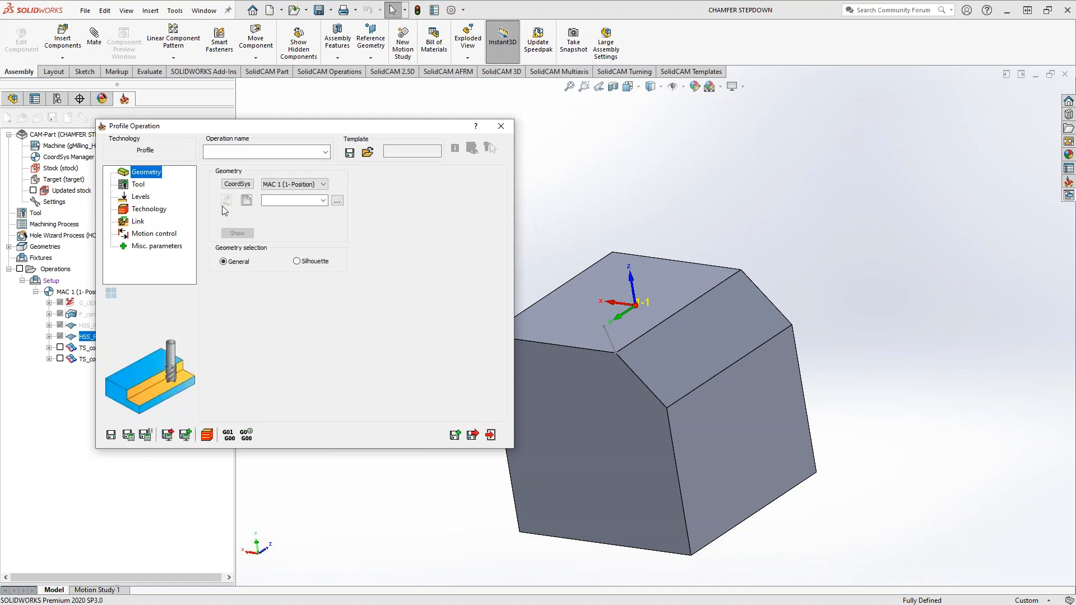
click(247, 200)
middle_drag(628, 336, 675, 364)
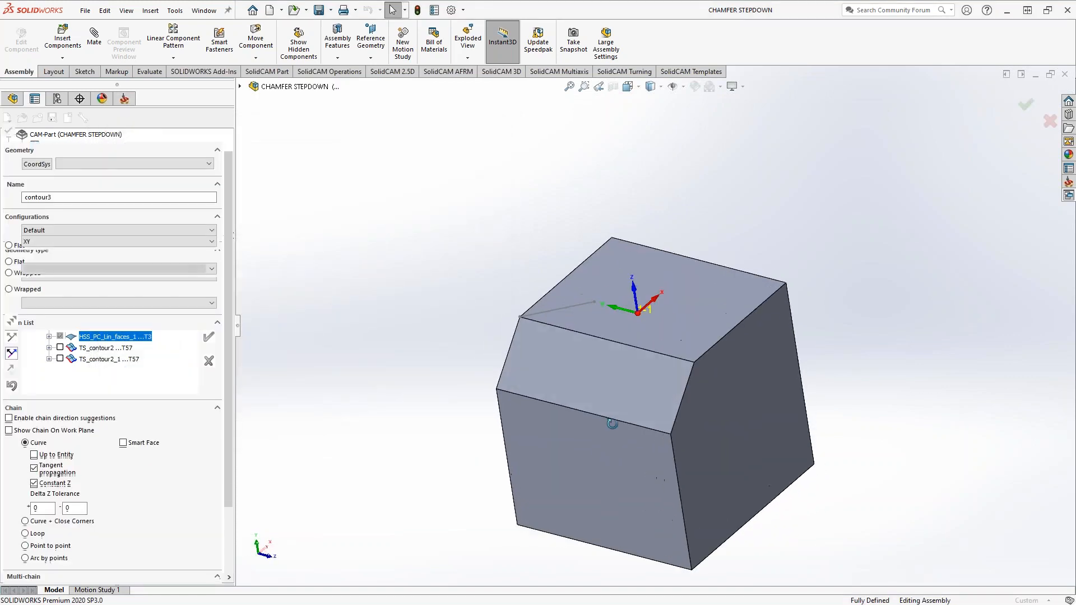
click(671, 358)
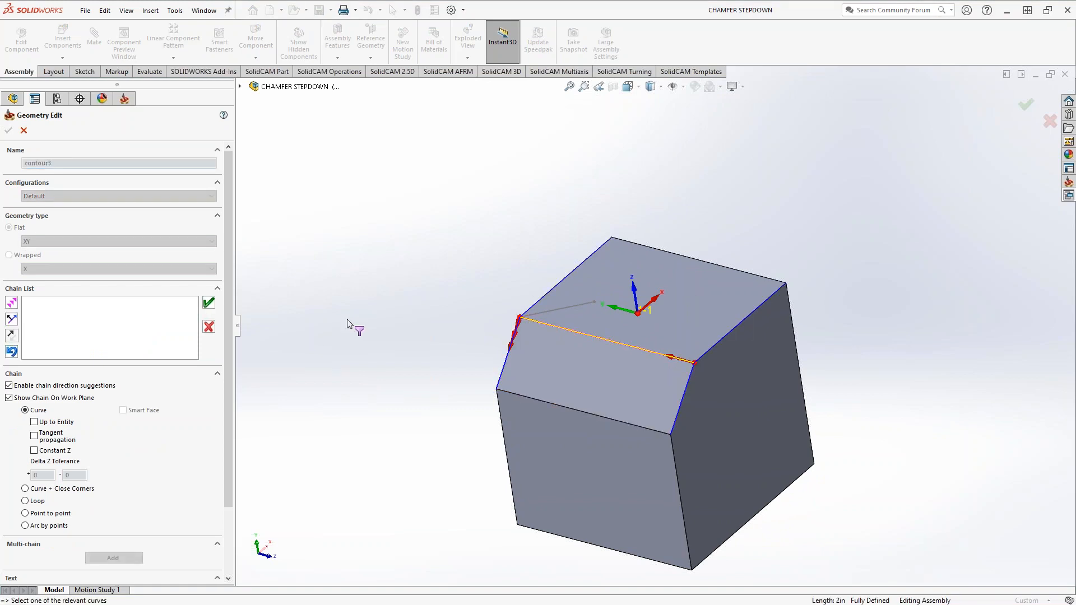
click(209, 303)
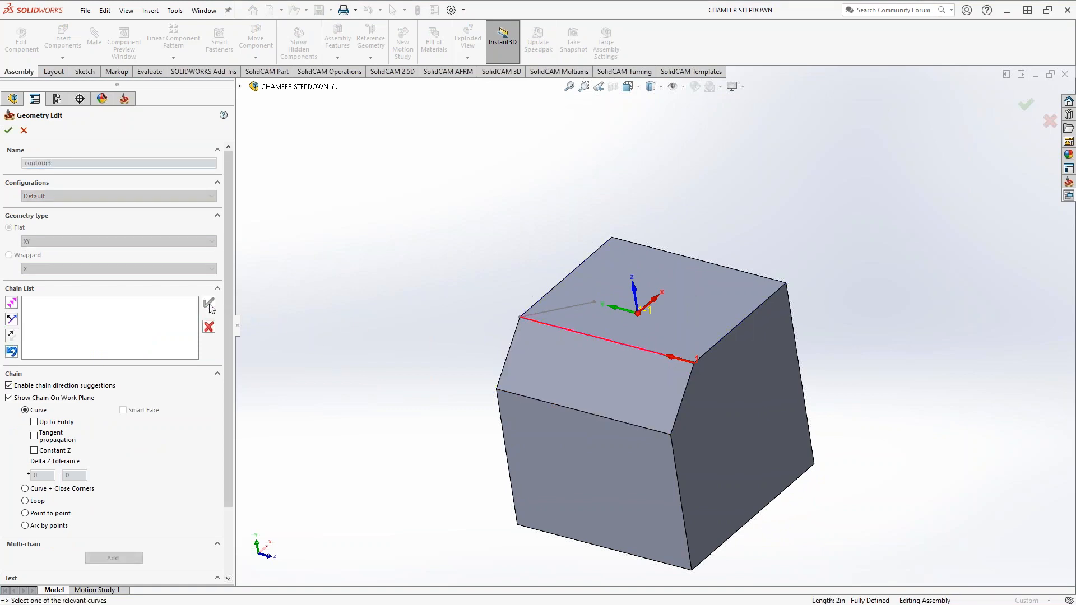
click(8, 130)
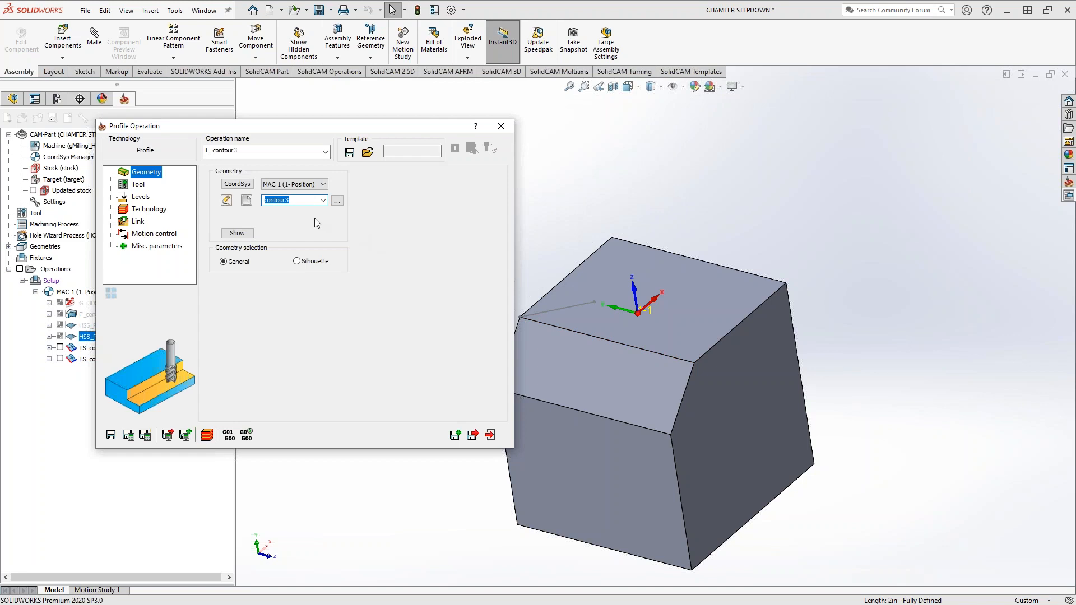
Assign tool 57, the 1 inch end mill, to the profile operation
click(138, 184)
click(290, 346)
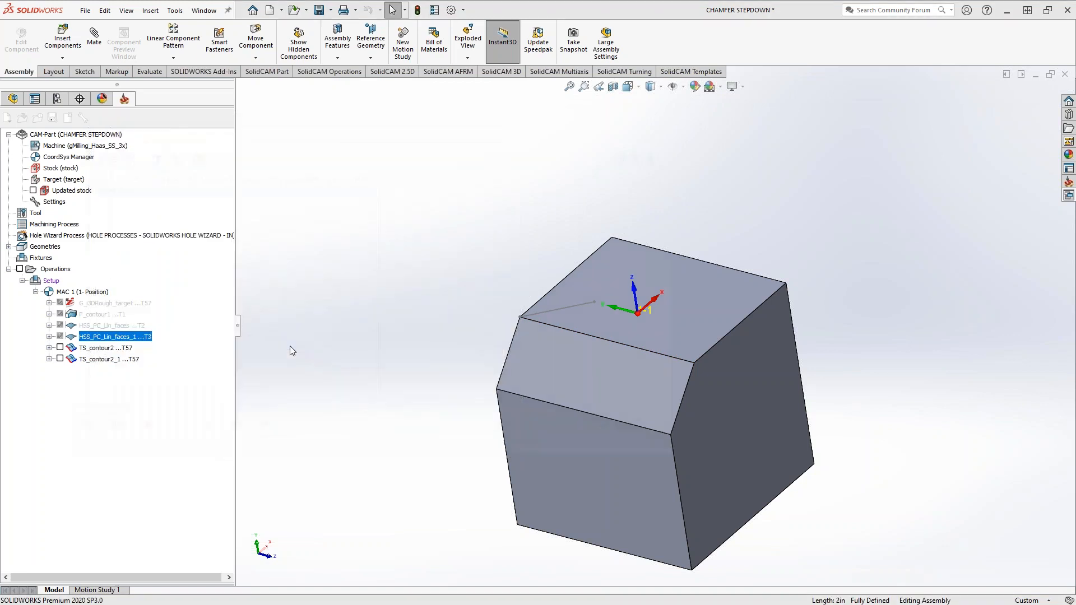
click(620, 432)
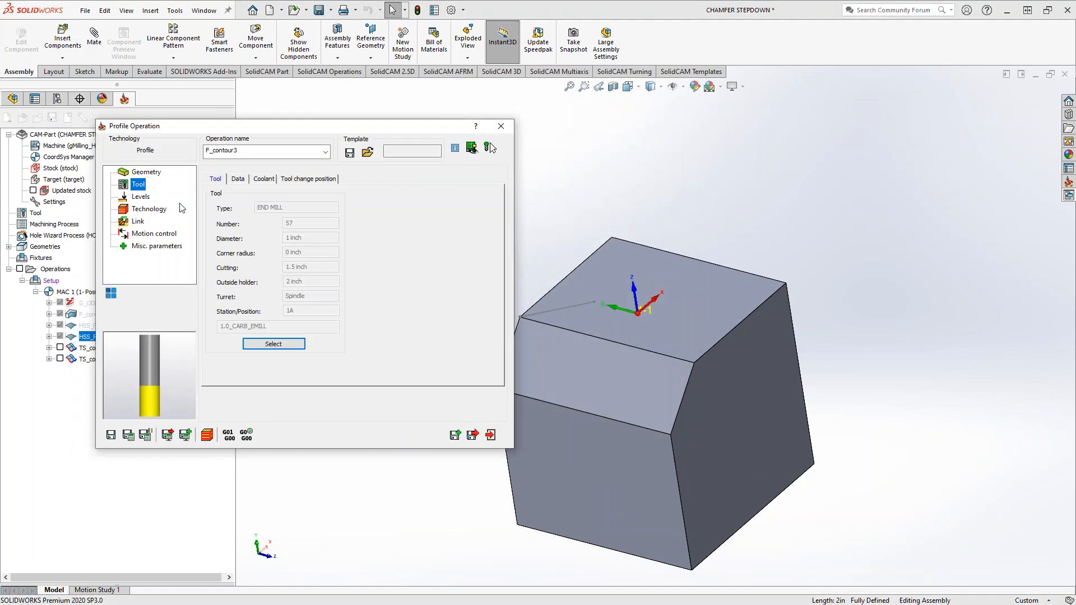
Take the profile's upper level from the block's top face and its depth from the chamfer's lower corner
click(140, 198)
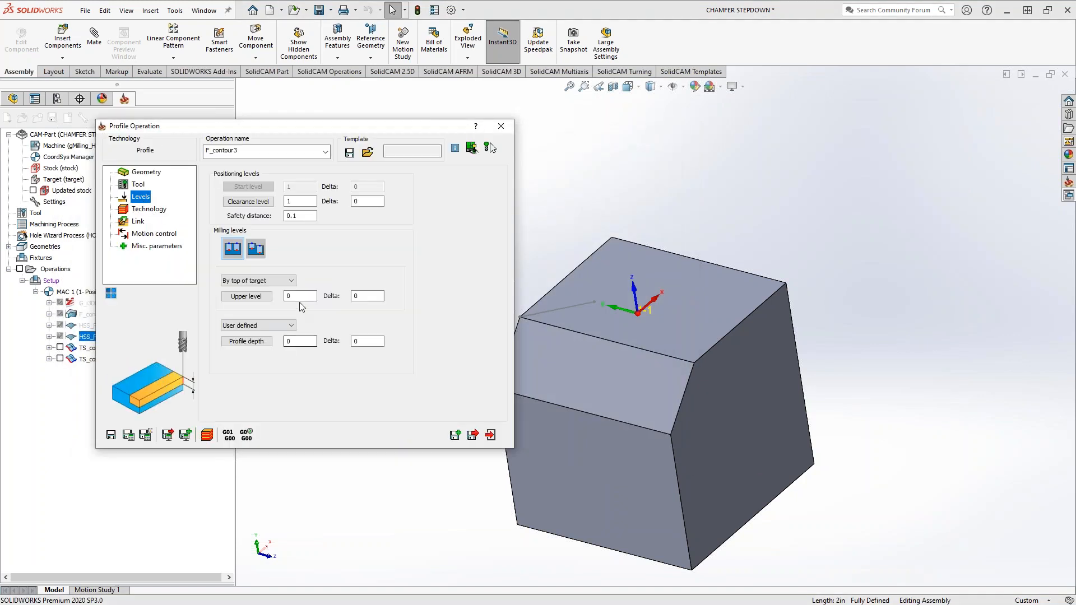
click(247, 296)
click(667, 331)
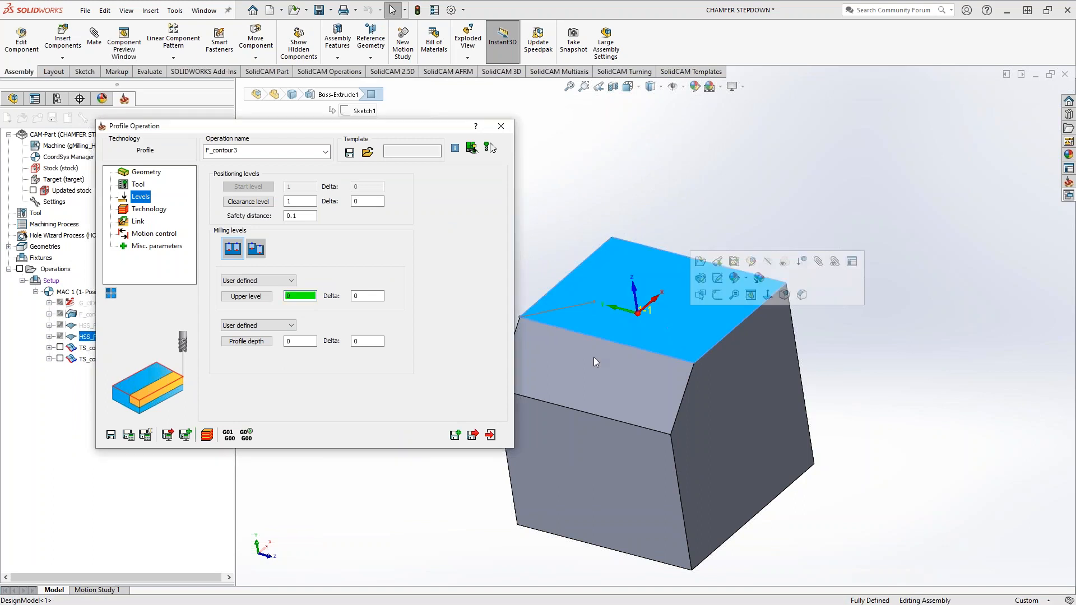
click(671, 438)
Set the profile's finish step down to 0.1, then save and calculate the operation
click(150, 210)
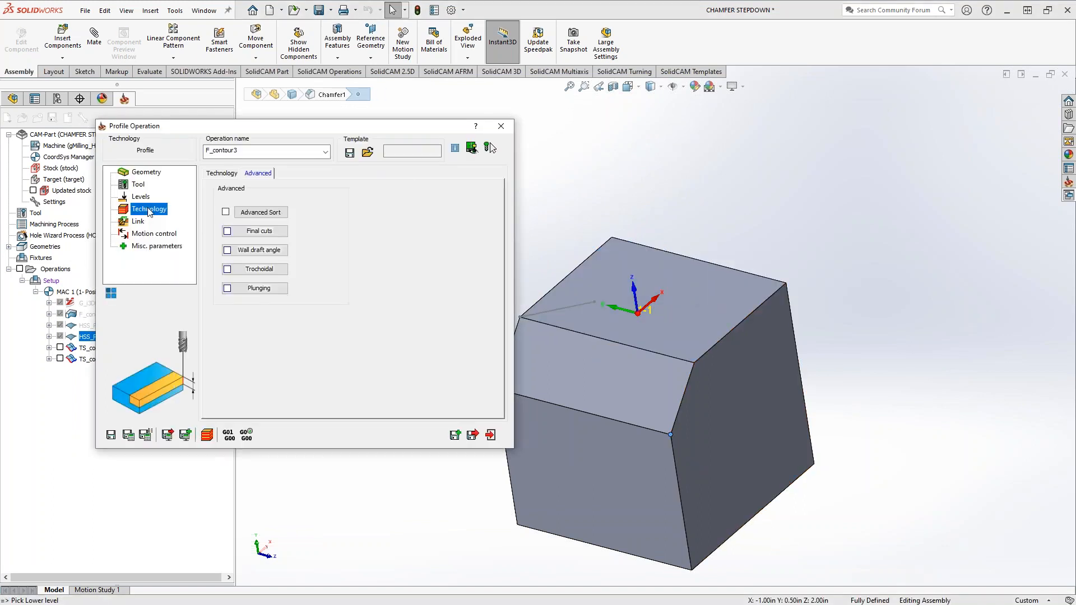
click(222, 173)
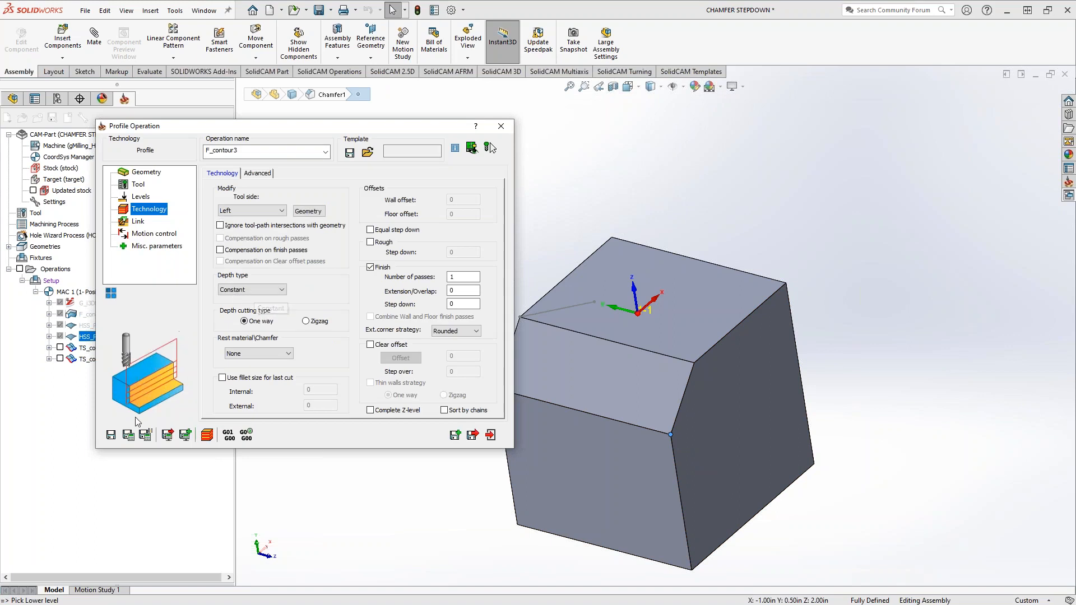
double_click(463, 304)
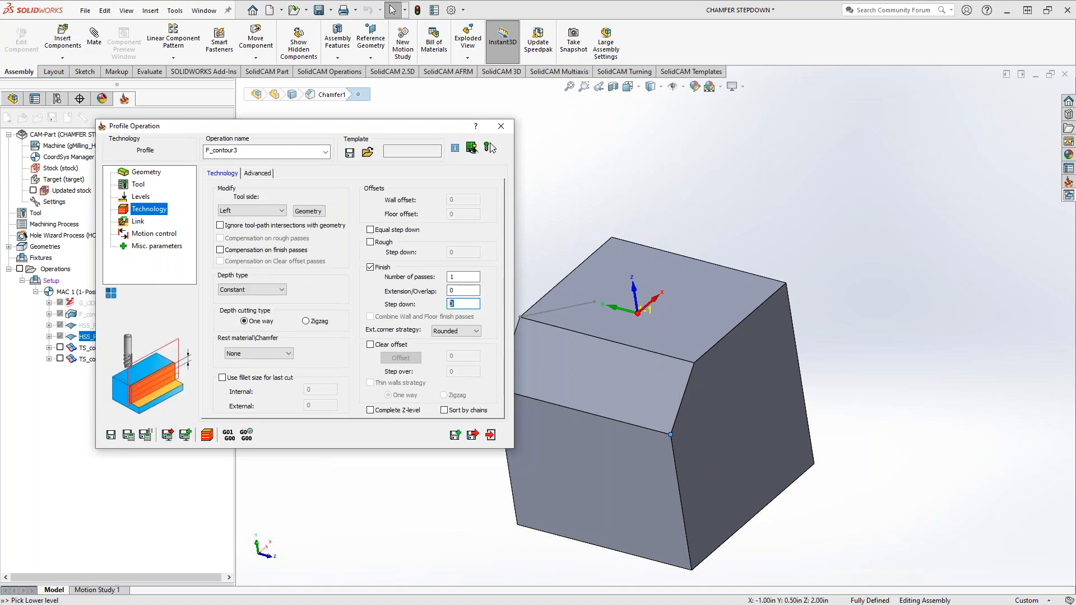
click(129, 435)
Set the lead-in to Normal with its length defined as a value of 0.6, and recalculate the profile toolpath
click(137, 221)
click(263, 265)
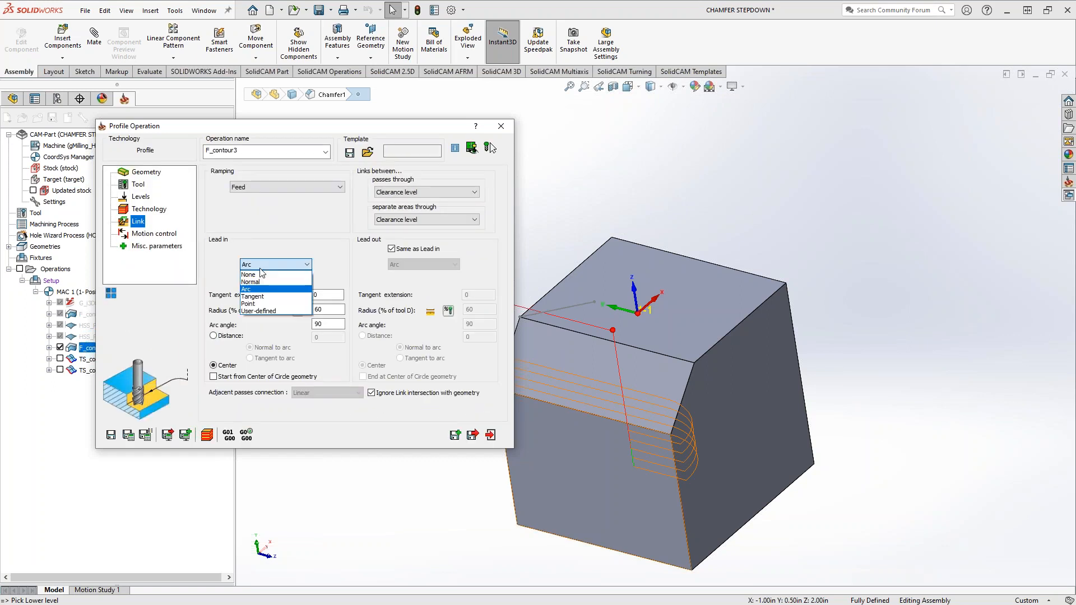
click(258, 282)
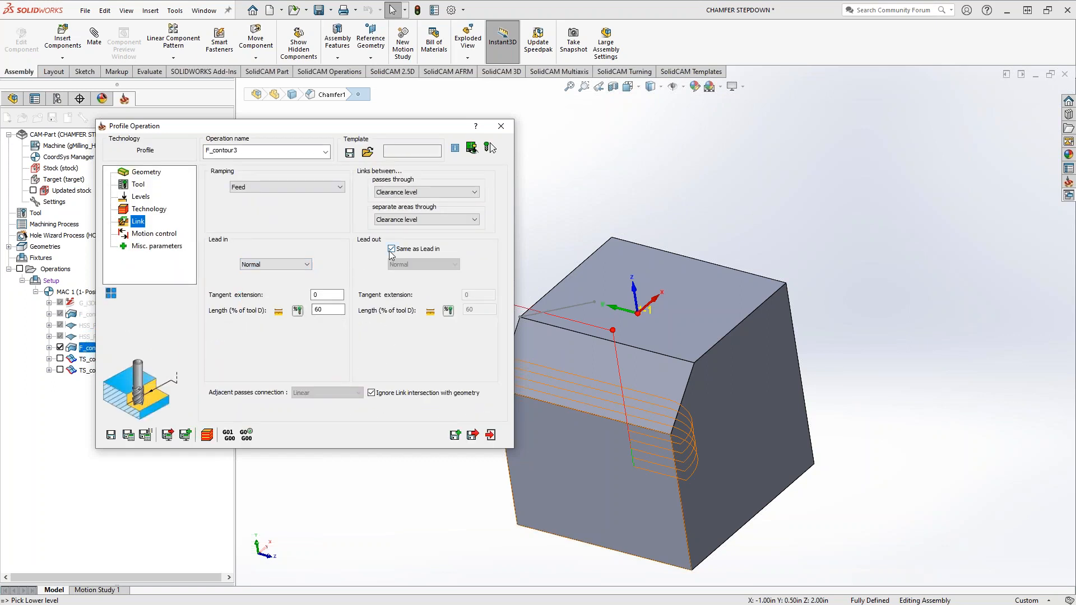
click(278, 311)
click(137, 434)
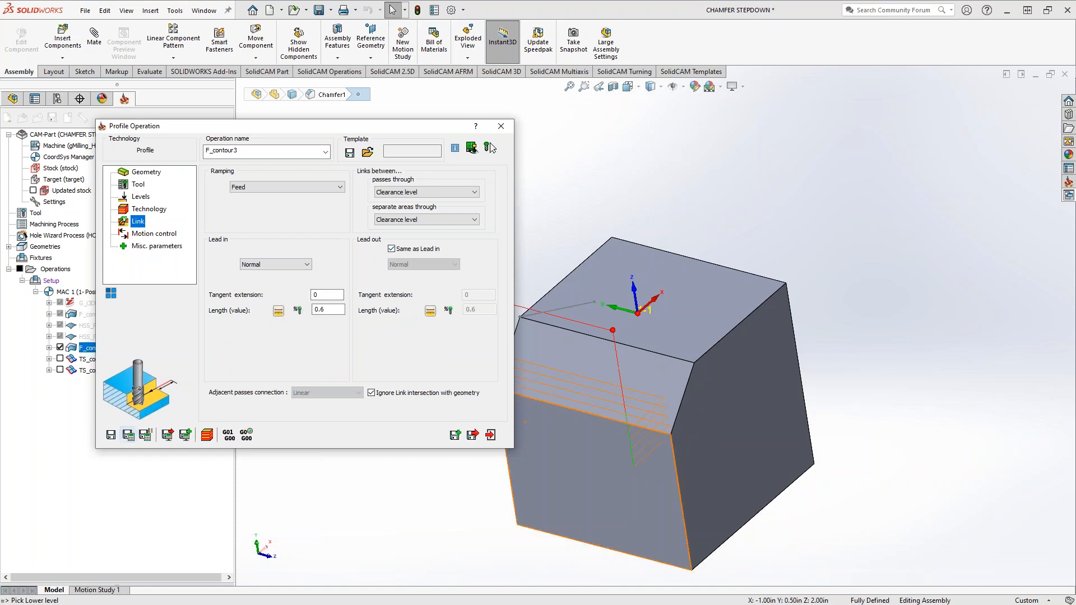
Enable the wall draft angle with a 45-degree external wall angle and recalculate the profile toolpath
middle_drag(734, 497, 756, 467)
click(147, 209)
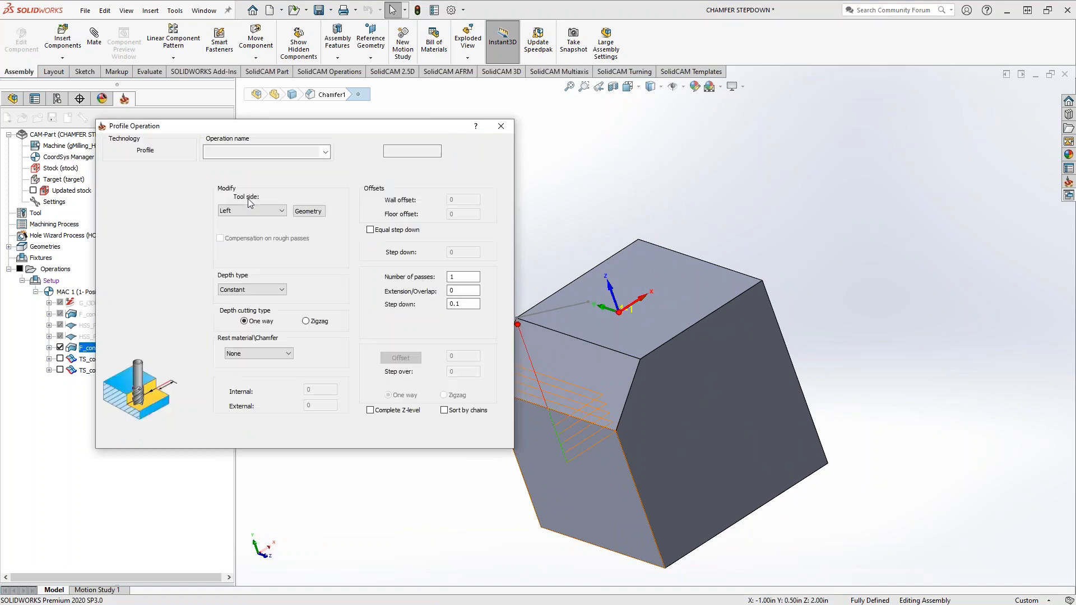
click(257, 173)
click(274, 250)
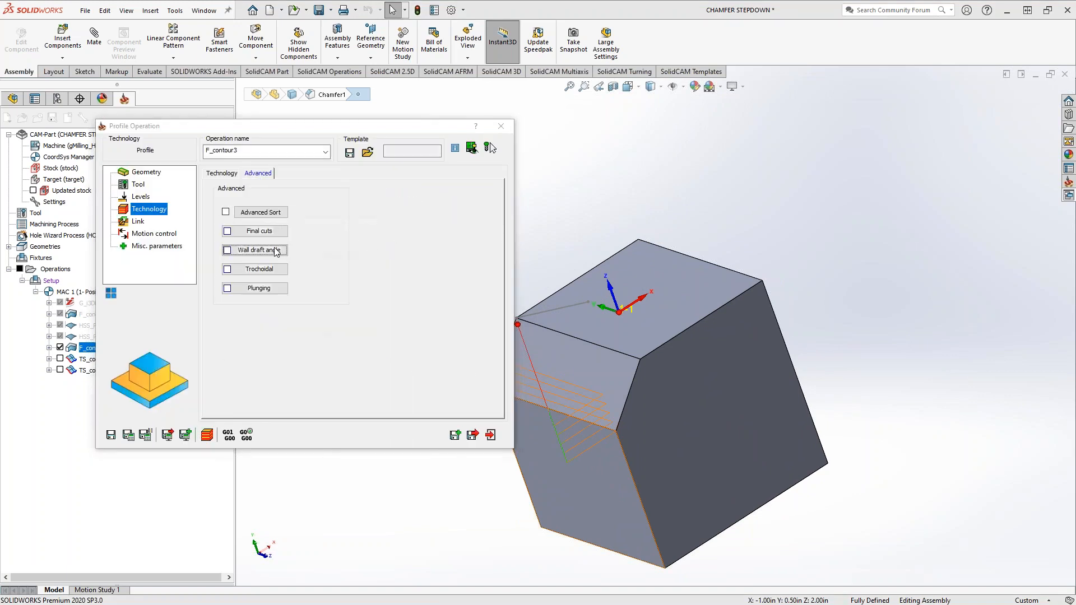
click(245, 242)
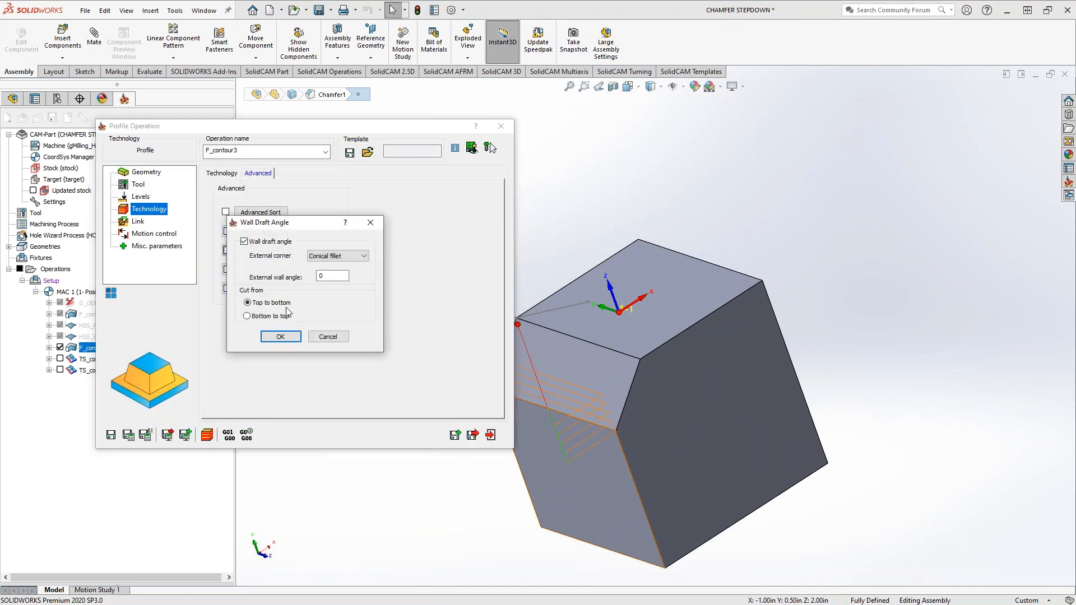
drag(330, 277, 292, 279)
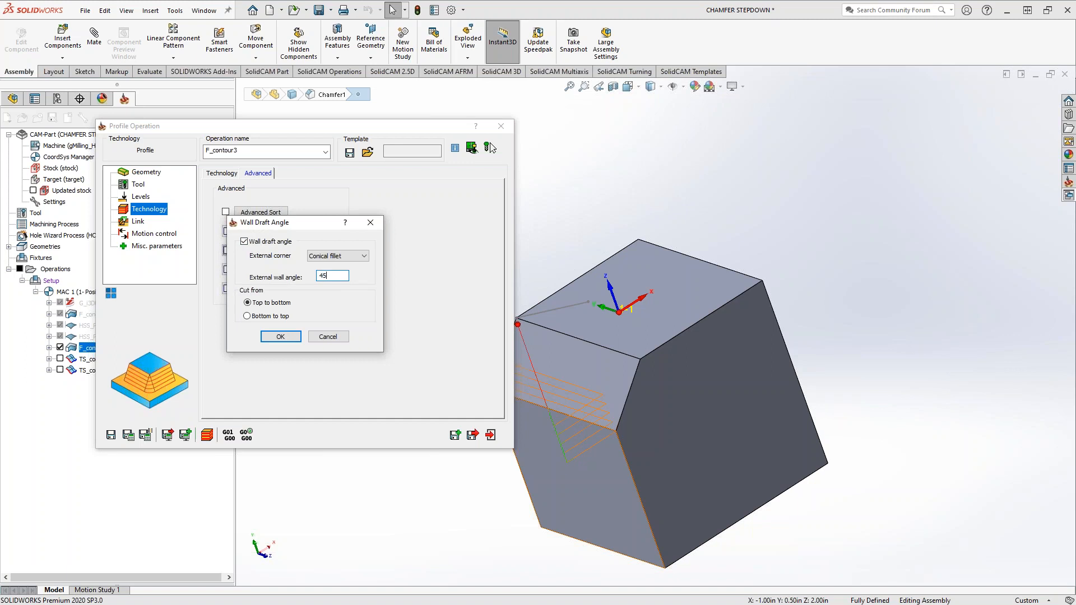
click(284, 337)
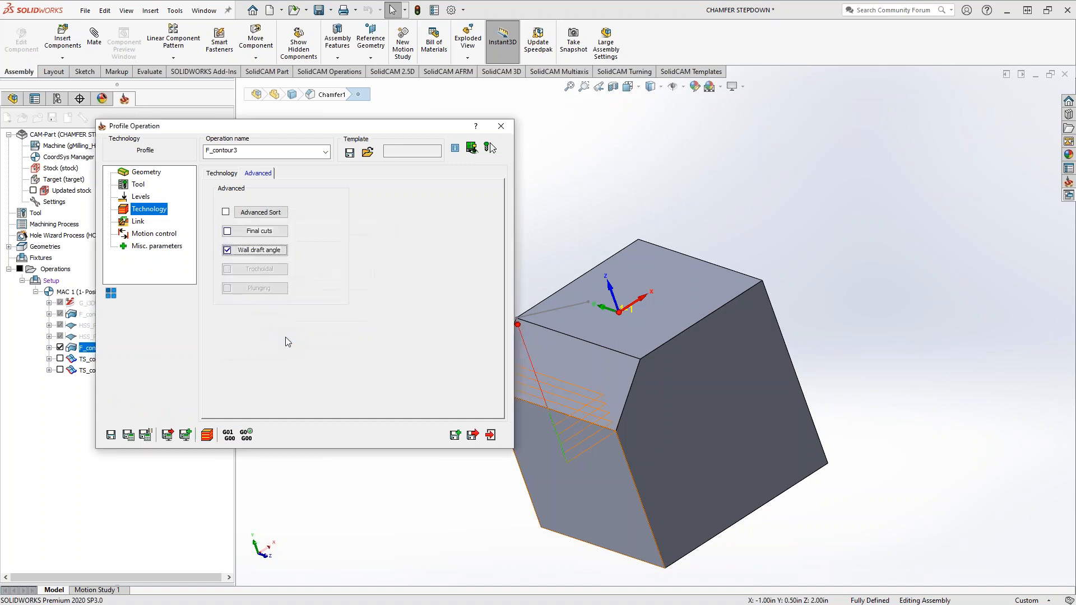
click(129, 434)
middle_drag(590, 466, 564, 455)
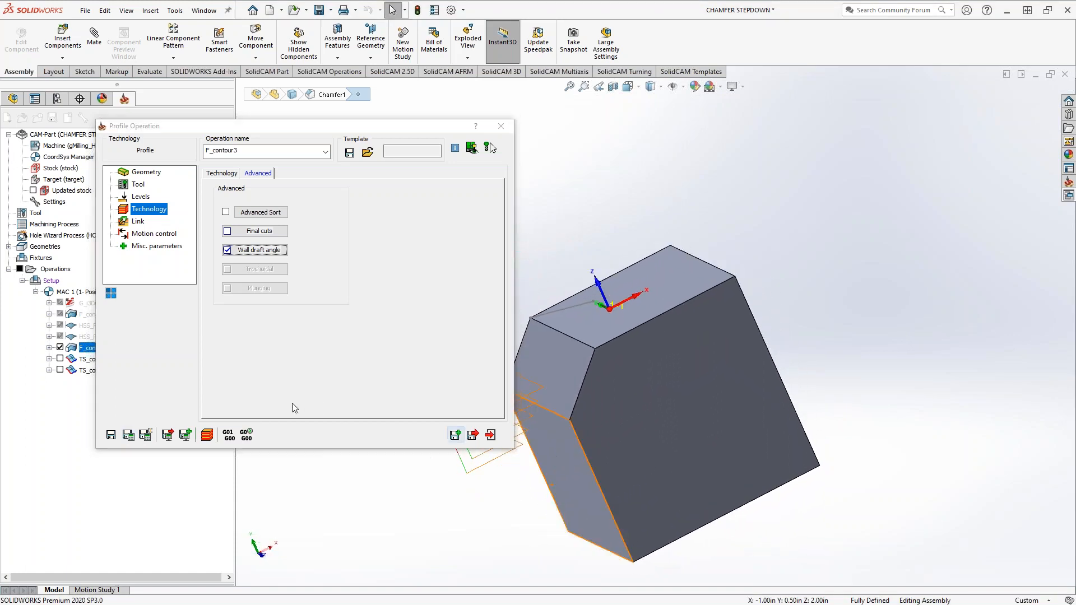
Open the simulation of the profile operation and step through its first tool moves
click(207, 435)
click(228, 566)
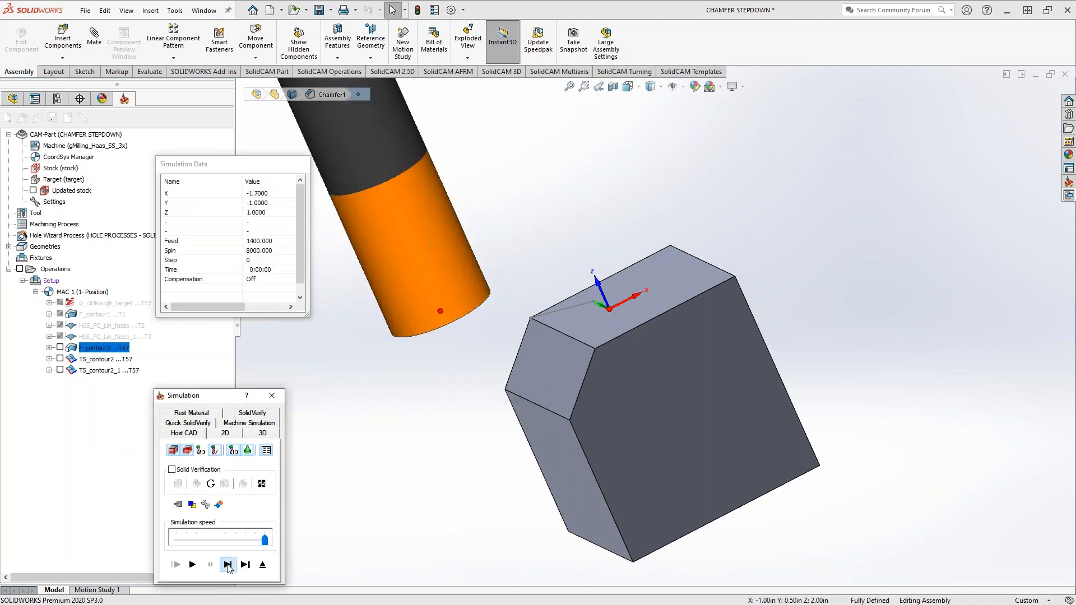
click(228, 566)
click(227, 566)
click(228, 566)
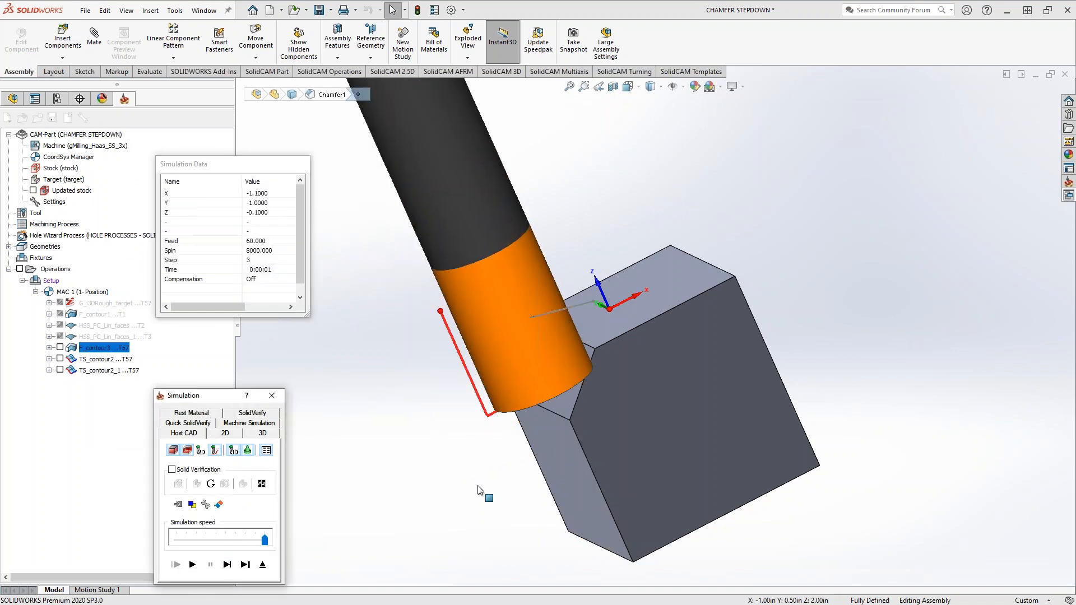
View the block's side face straight on, step the simulation down the chamfer to its lower corner, and exit the simulation
middle_drag(486, 493, 566, 388)
click(606, 384)
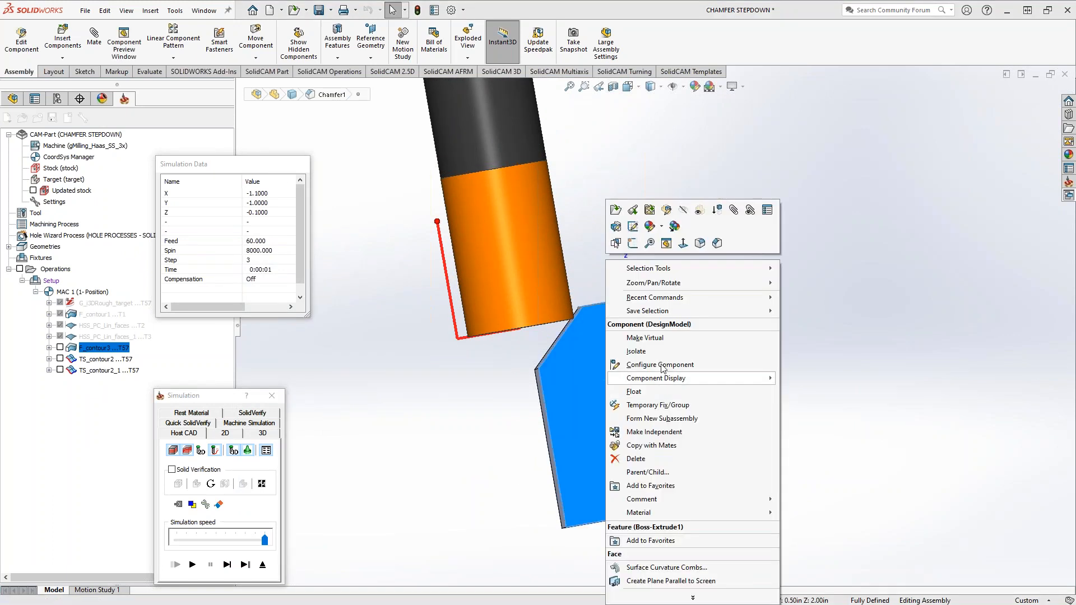
click(682, 243)
scroll(617, 246, down, 3)
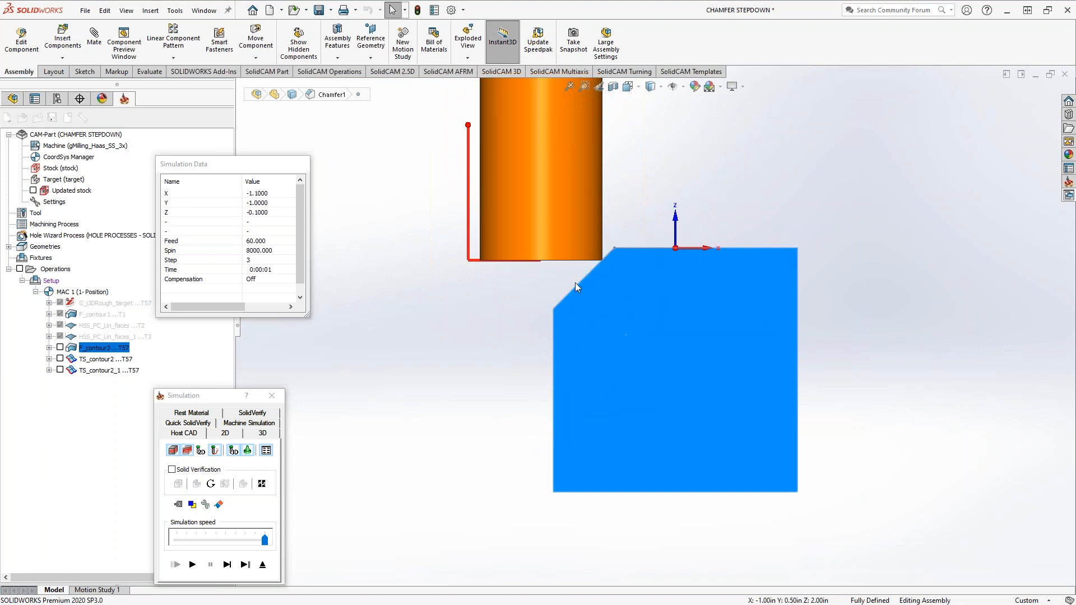
click(227, 566)
click(228, 566)
click(227, 566)
click(227, 566)
click(228, 566)
click(227, 566)
click(228, 566)
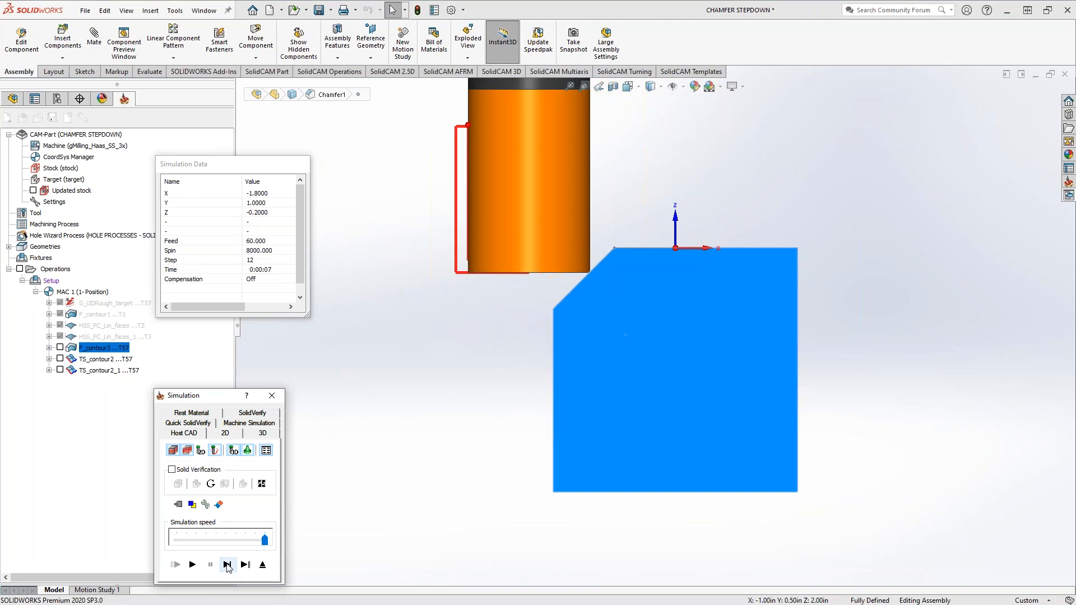
click(227, 566)
click(227, 566)
click(227, 566)
click(228, 566)
click(227, 566)
click(227, 566)
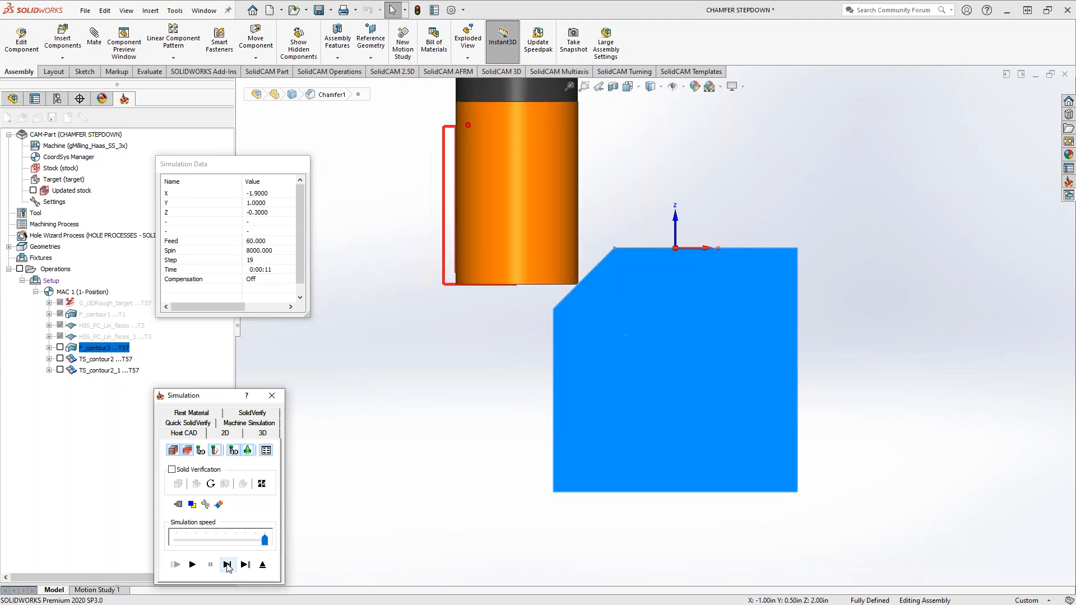
click(228, 566)
click(228, 566)
click(228, 566)
click(228, 566)
click(228, 566)
click(227, 566)
click(227, 566)
click(227, 566)
click(227, 566)
click(228, 566)
click(227, 566)
click(227, 566)
click(227, 566)
click(228, 566)
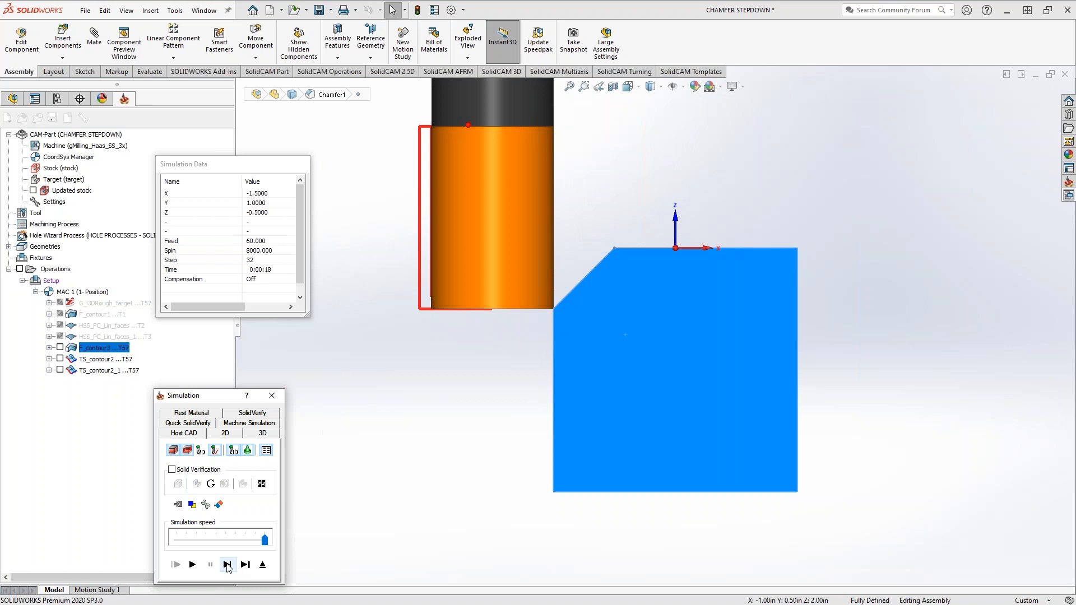
click(262, 565)
Review the Sharp corner, Cylindrical fillet and Conical fillet external corner options of the wall draft angle and close without applying changes
middle_drag(584, 354, 666, 381)
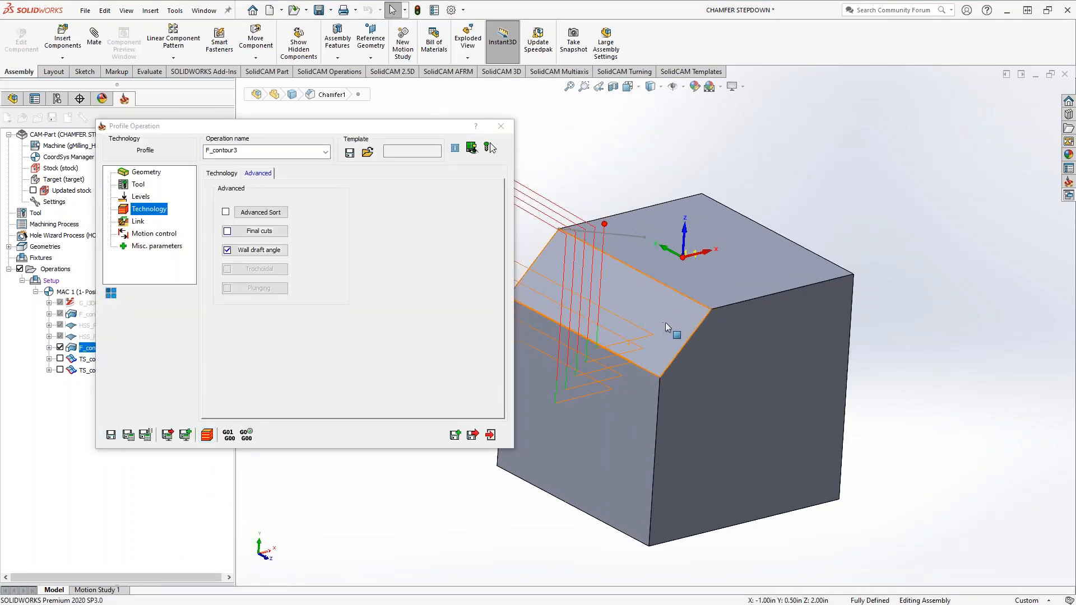
click(259, 250)
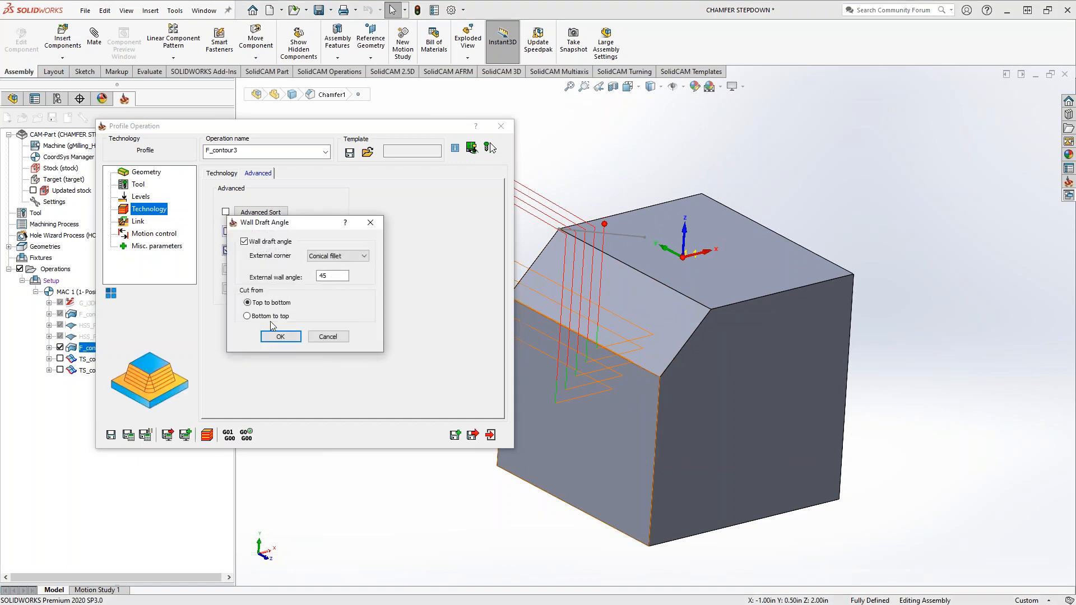
click(328, 258)
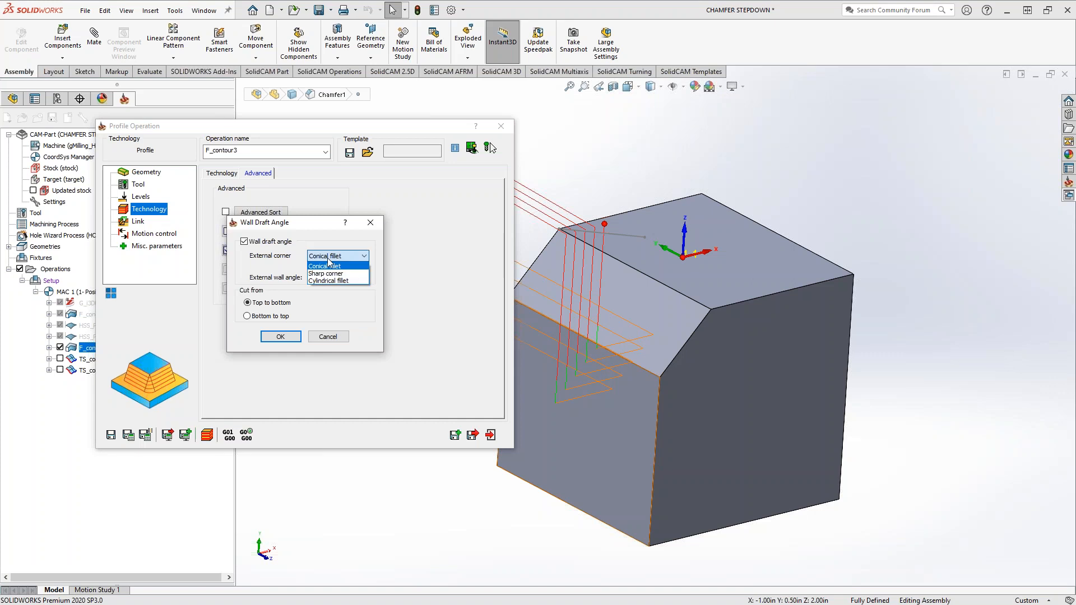
click(327, 274)
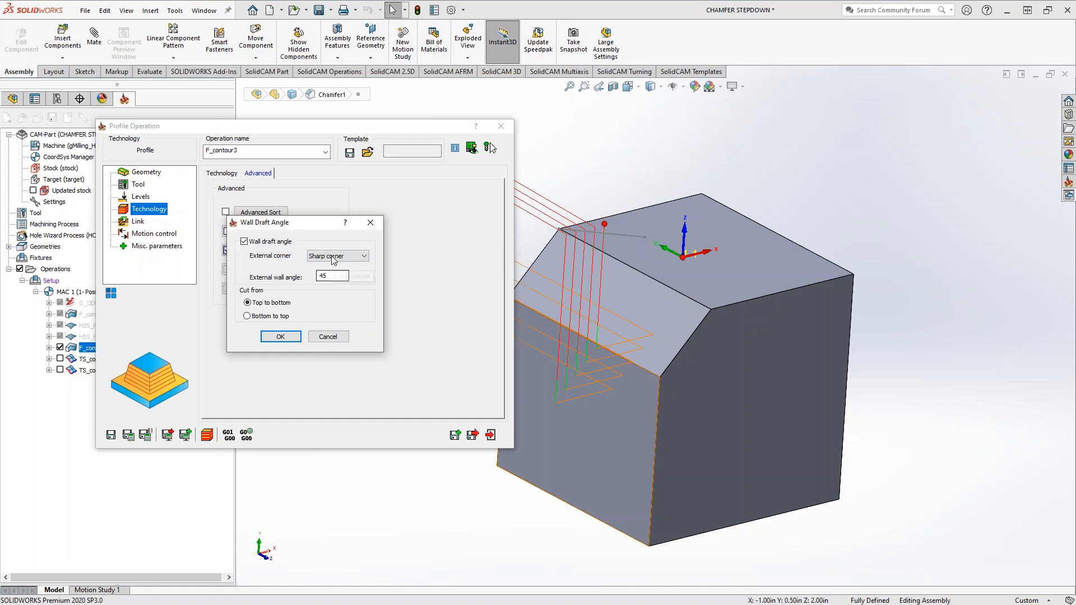
click(335, 257)
click(327, 281)
click(334, 257)
click(334, 267)
click(337, 256)
click(334, 263)
click(329, 337)
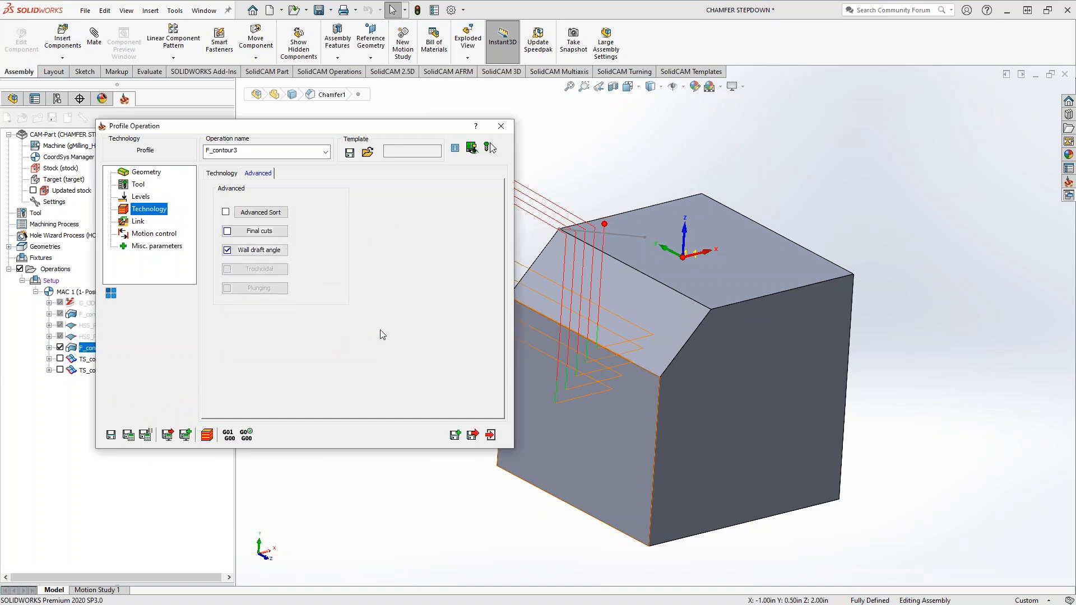
Enable Clear offset on the profile with an offset of 0.5 picked on the model and a 0.02 step over, and recalculate
middle_drag(631, 381, 623, 338)
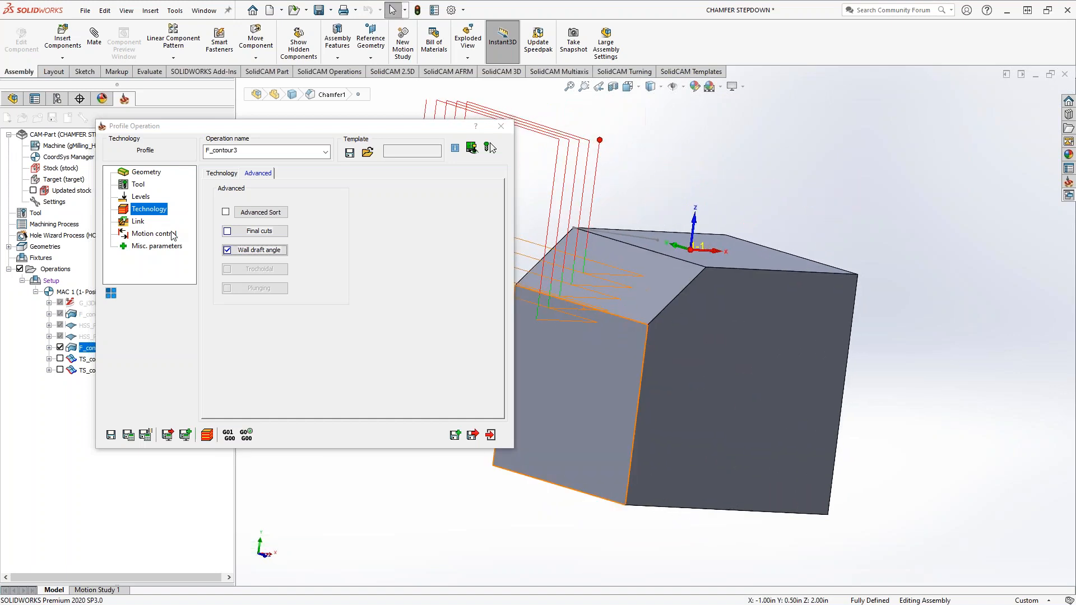
click(137, 220)
click(135, 211)
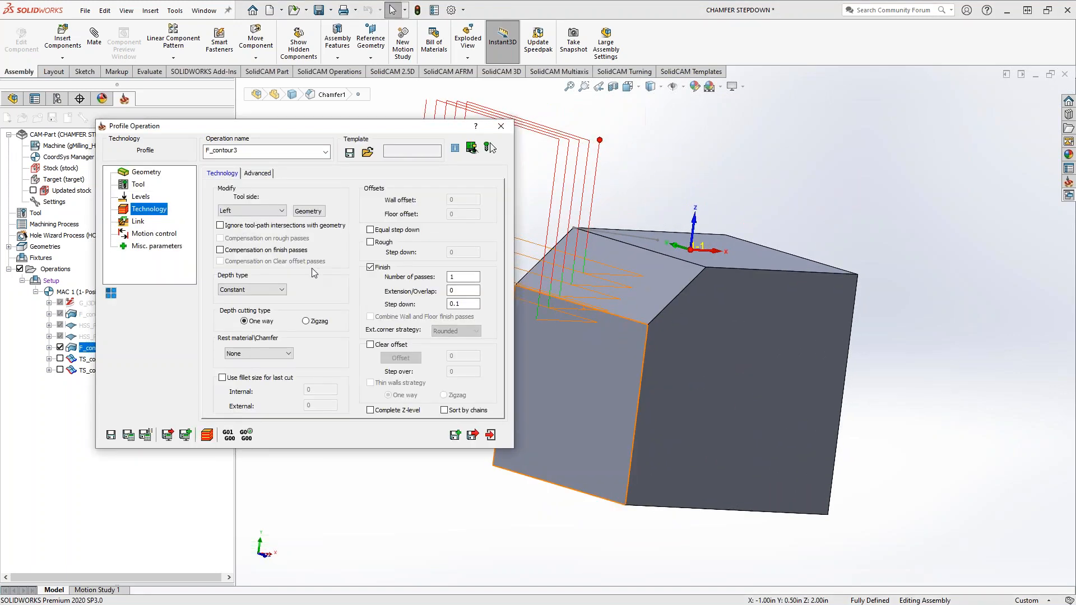
click(371, 345)
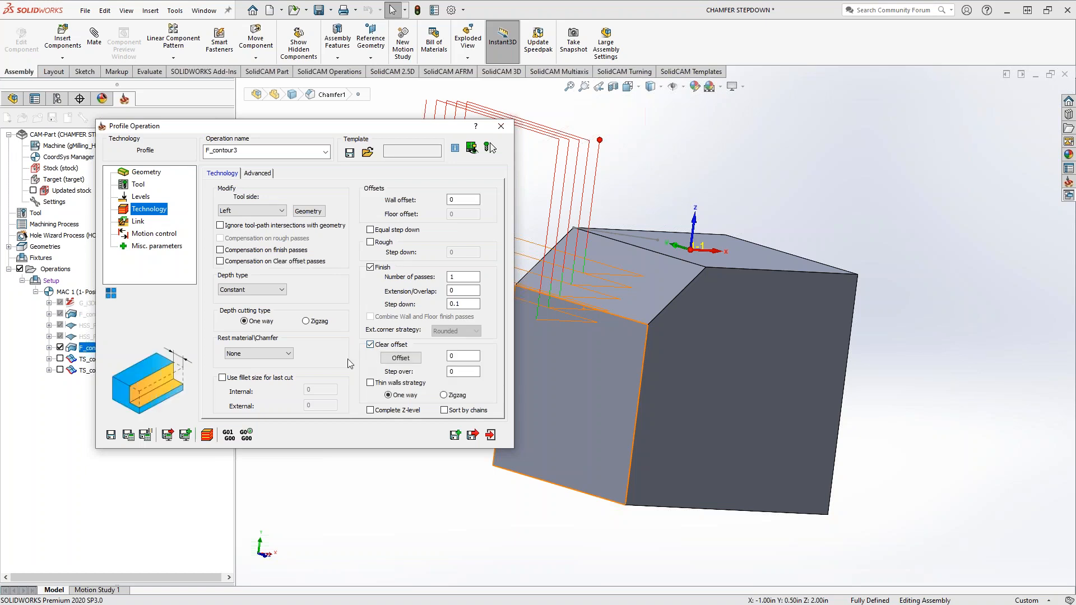
click(465, 357)
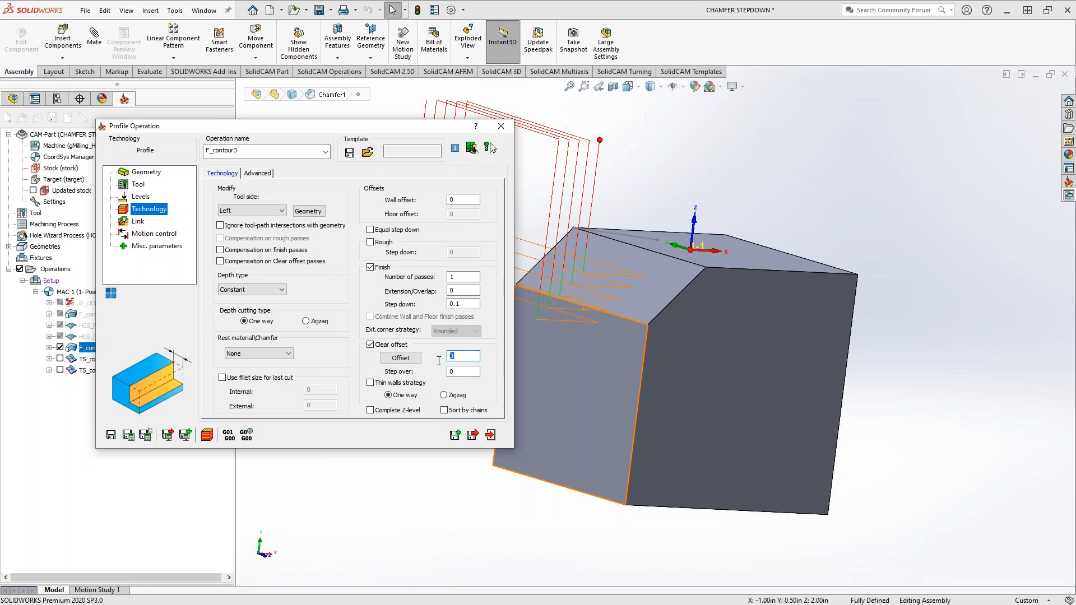
click(399, 358)
click(559, 377)
click(9, 130)
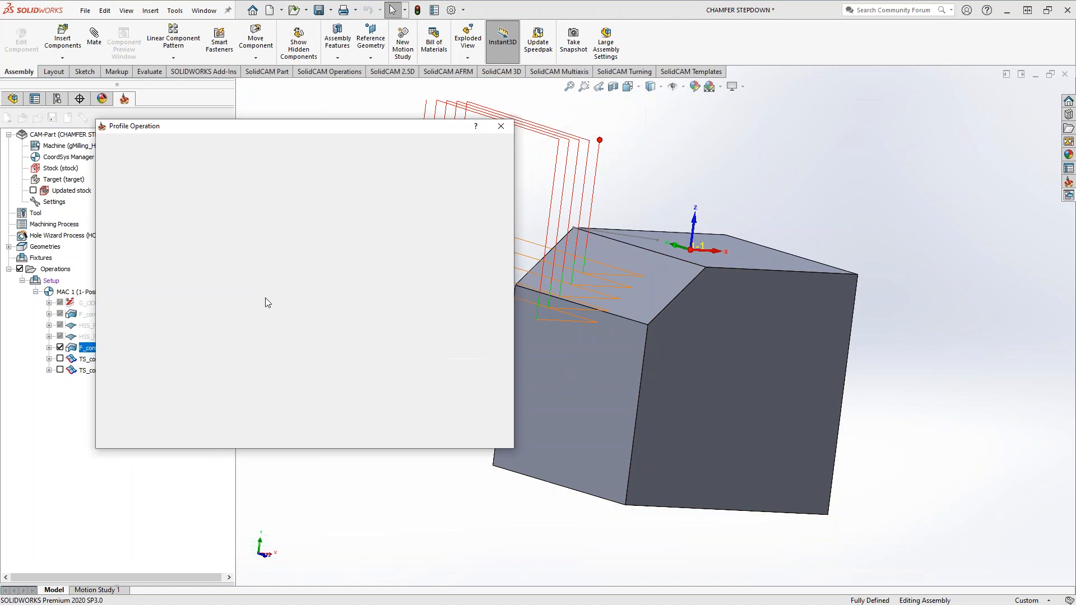
text(.02)
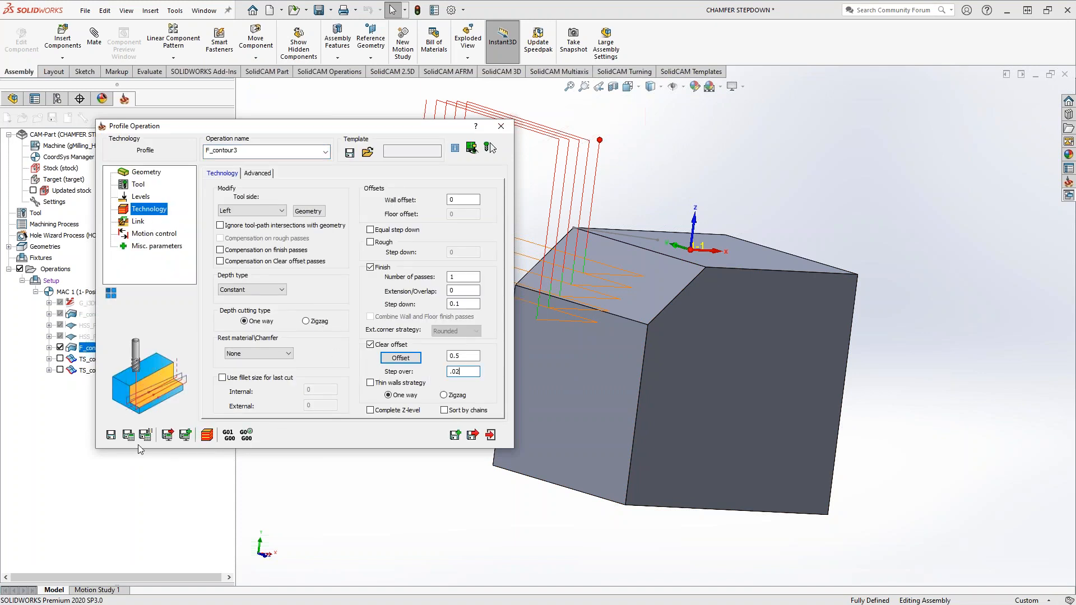
click(128, 435)
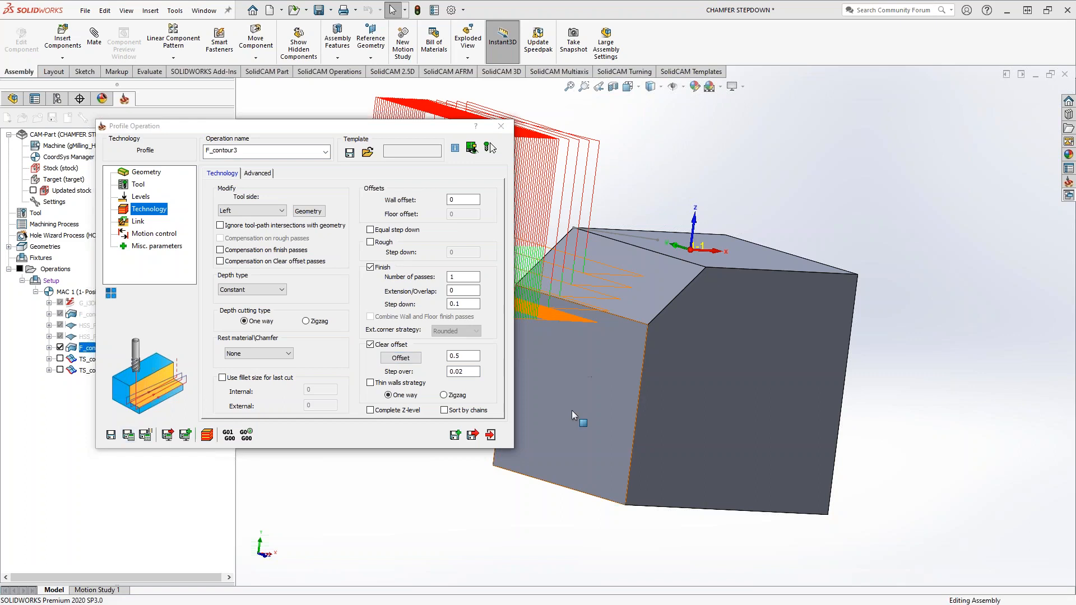
Turn off Clear offset but exit the profile operation without saving that change, and hide the F_contour3 toolpath
scroll(576, 388, up, 5)
middle_drag(576, 388, 591, 342)
scroll(591, 342, down, 5)
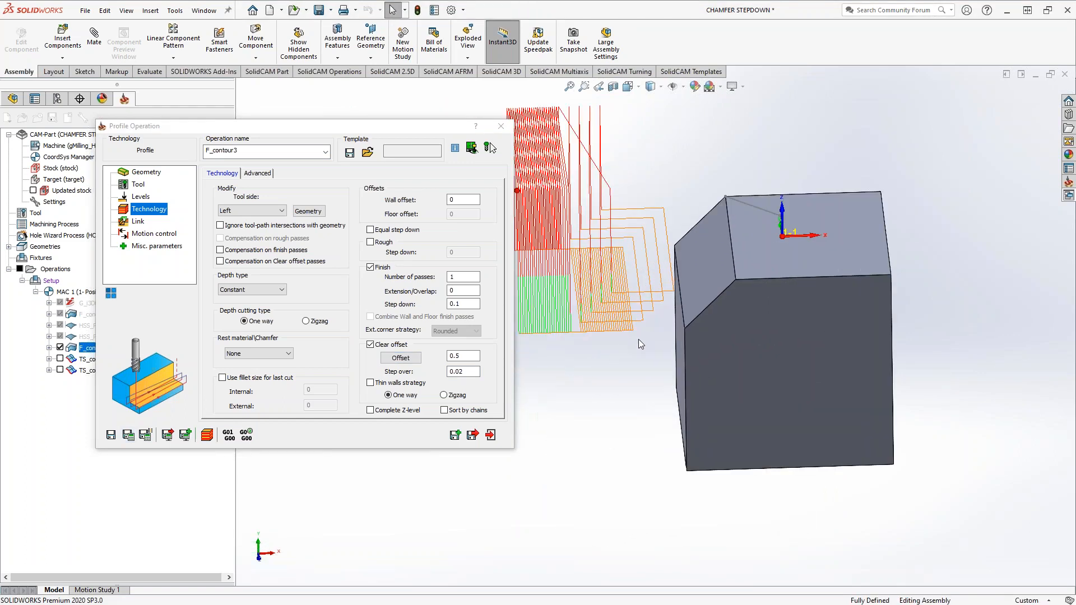
middle_drag(675, 269, 630, 286)
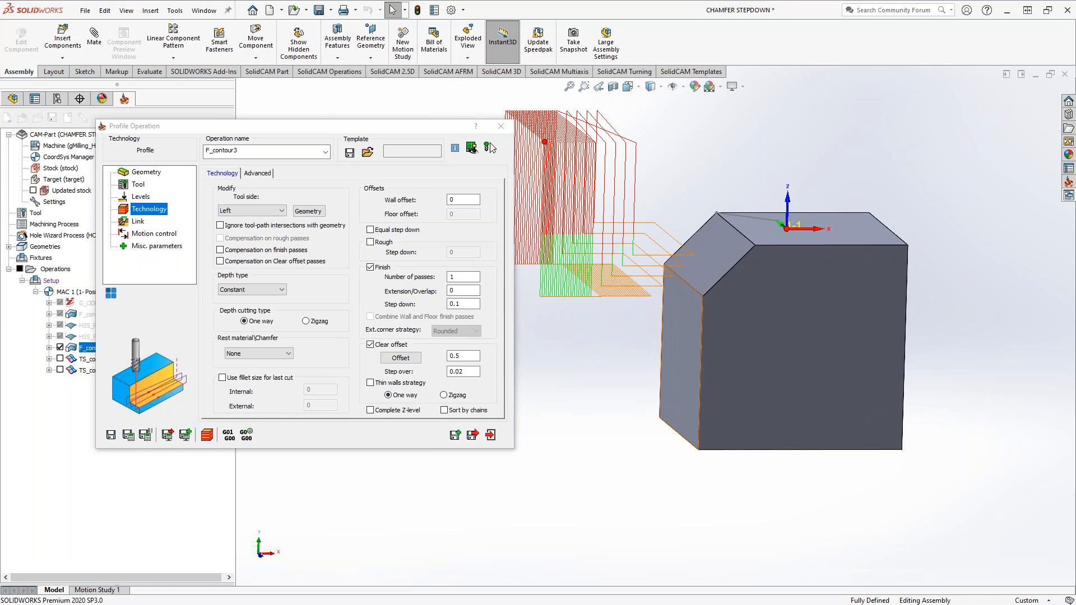
click(370, 344)
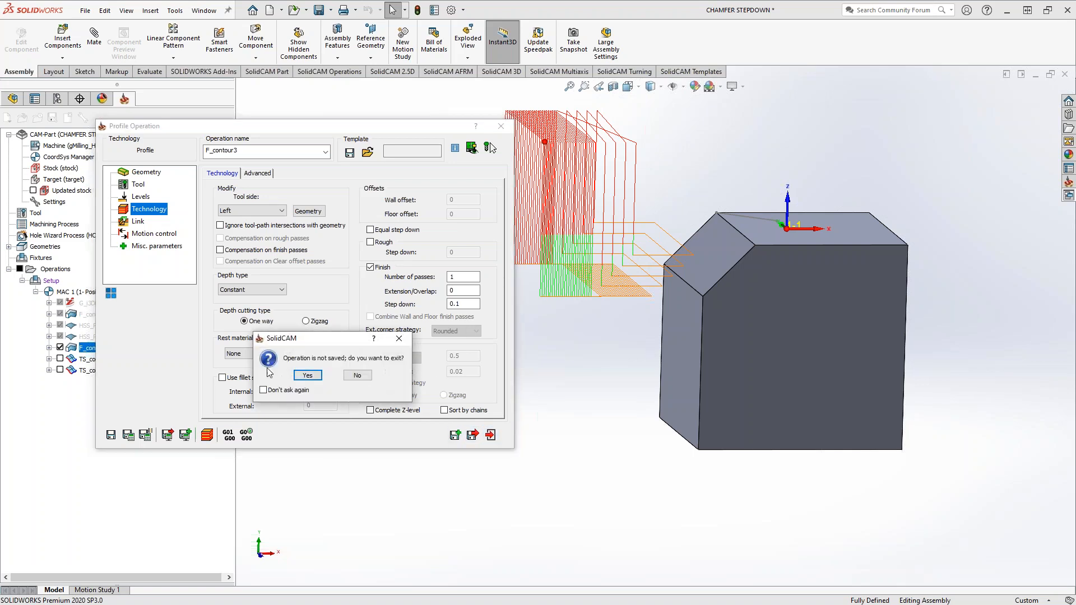
click(306, 376)
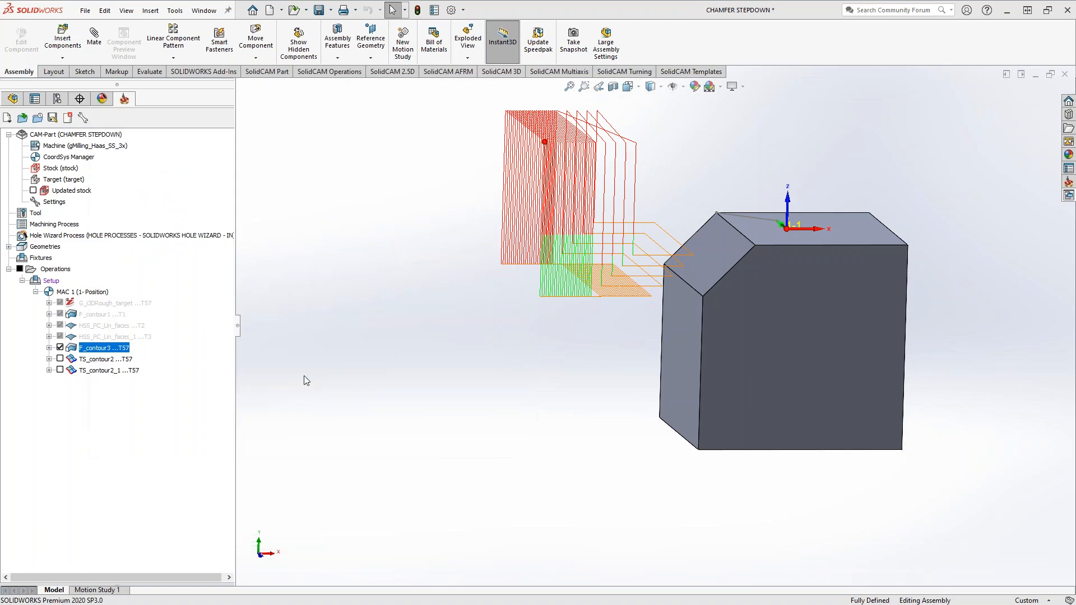
click(60, 348)
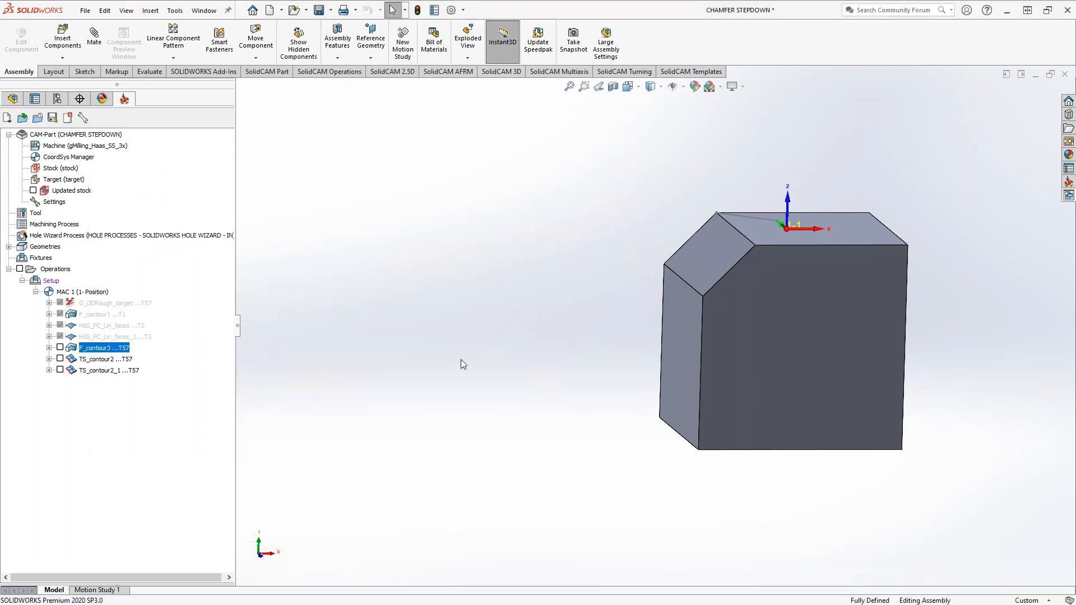